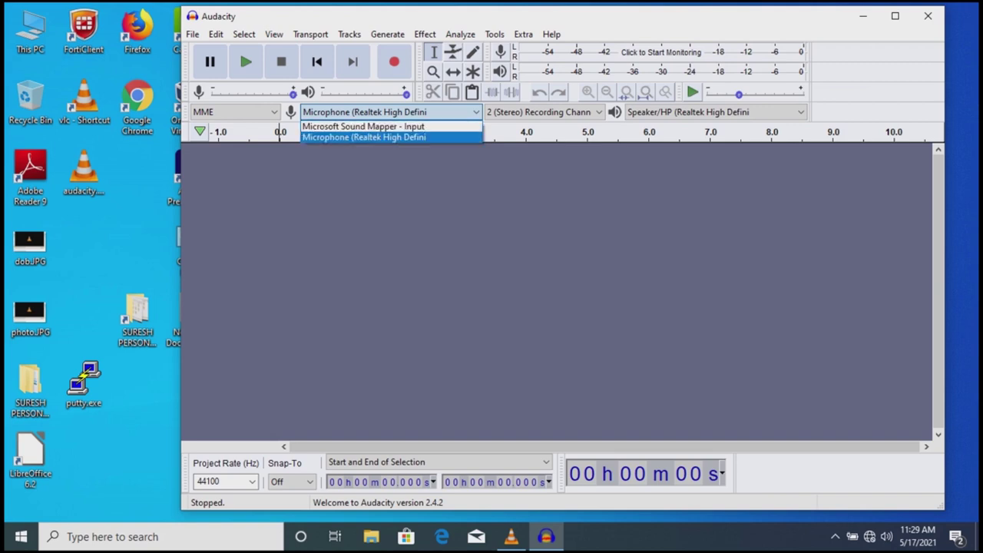
- Choose the Realtek microphone as recording device, 2 (Stereo) Recording Channels, and Speaker/HP (Realtek) as playback device
{"action": "key", "text": "Return"}
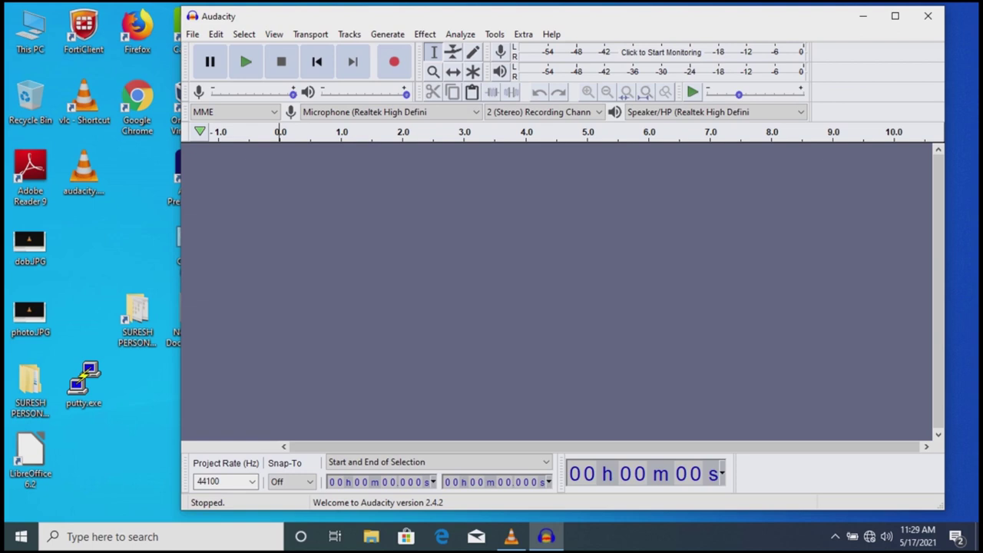
{"action": "key", "text": "Tab"}
{"action": "key", "text": "alt+Down"}
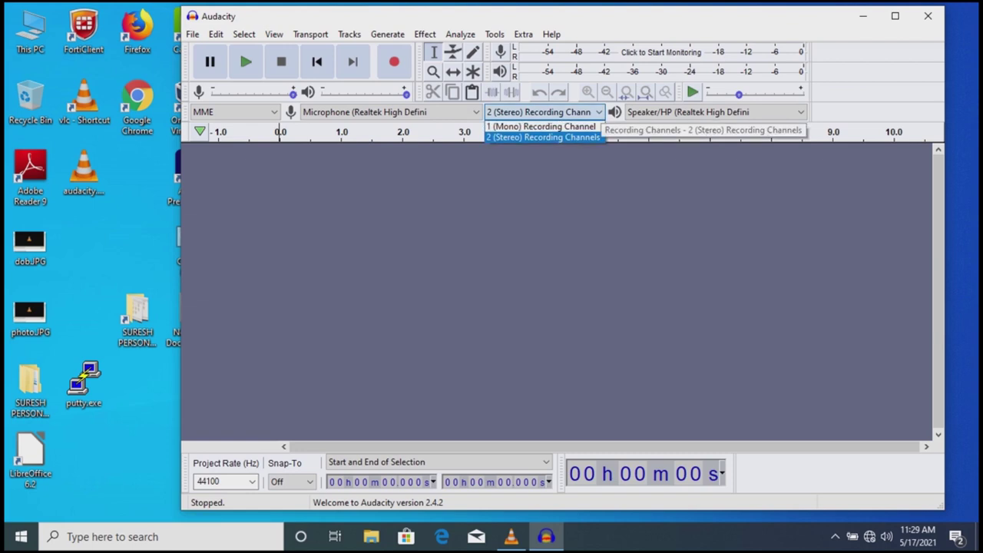
{"action": "key", "text": "Return"}
{"action": "key", "text": "Tab"}
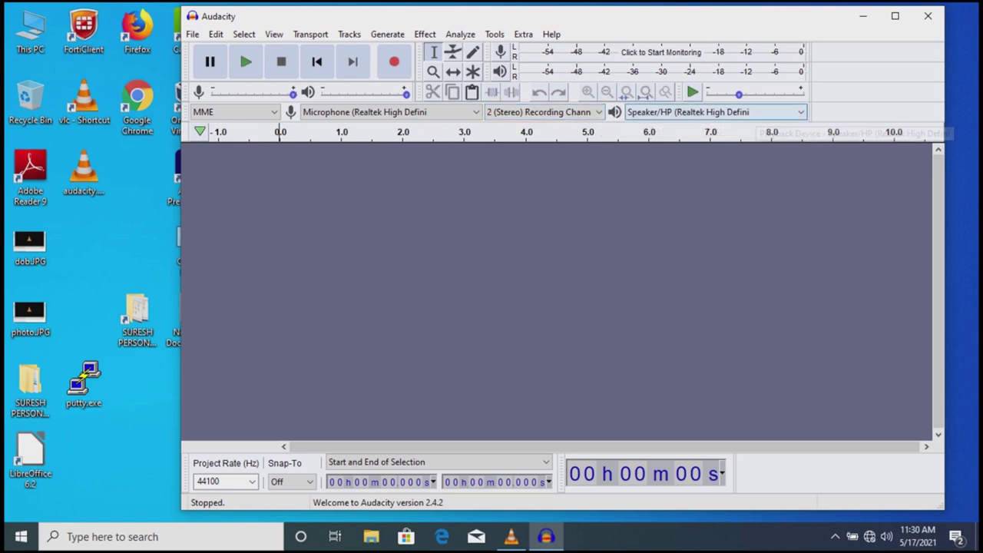
{"action": "key", "text": "alt+Down"}
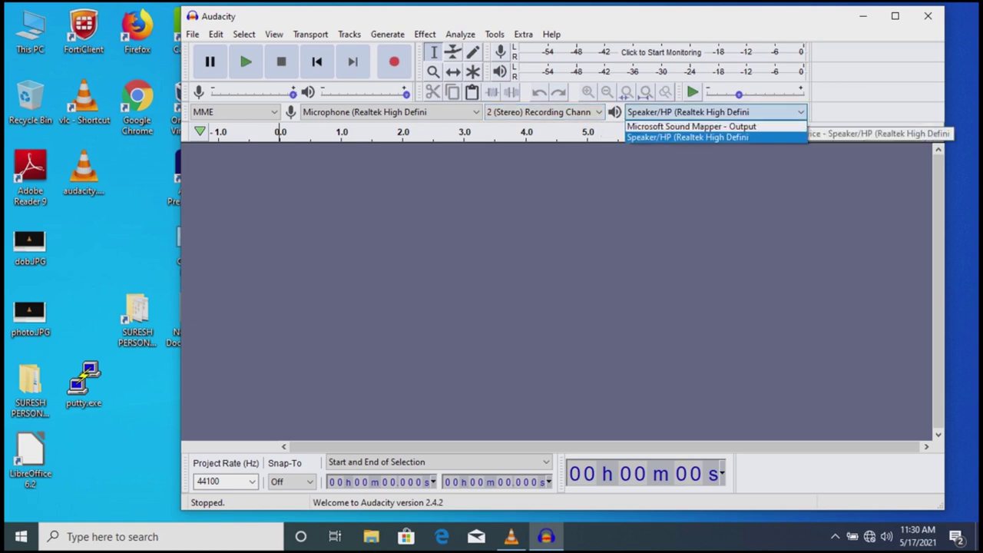
{"action": "key", "text": "Up"}
{"action": "key", "text": "Down"}
{"action": "key", "text": "Return"}
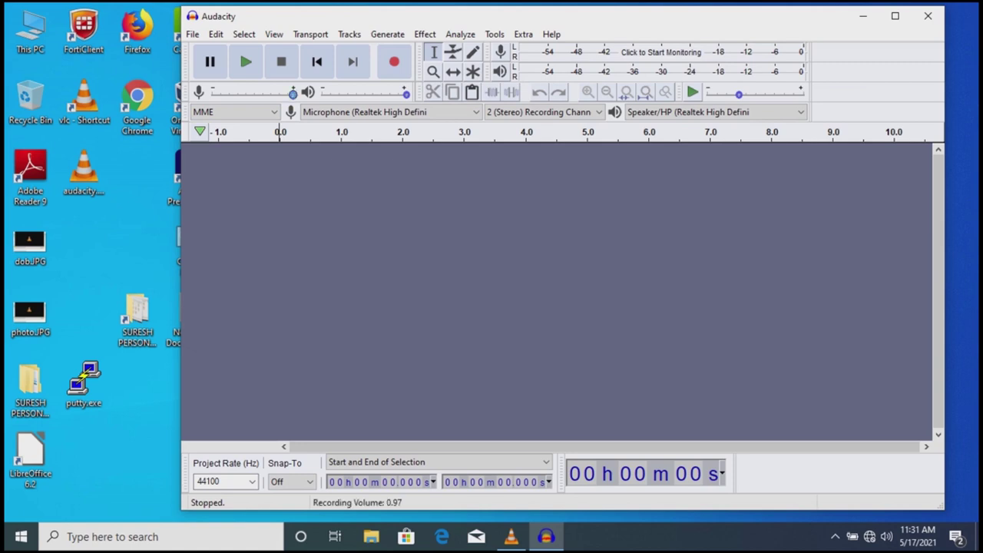
- Set the recording volume to its maximum and record a stereo track about 46 seconds long
{"action": "left_click_drag", "start_coordinate": [293, 93], "coordinate": [254, 93]}
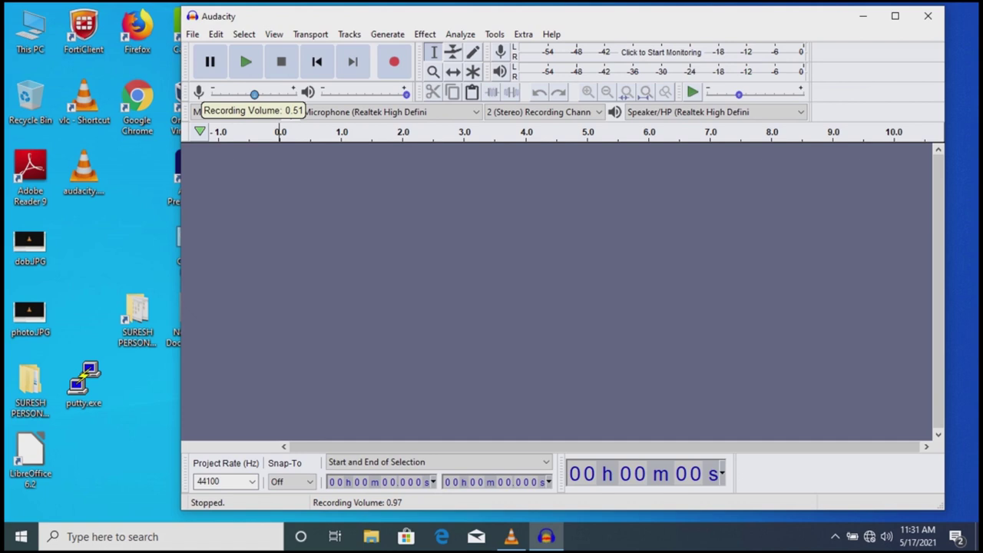
{"action": "left_click_drag", "start_coordinate": [254, 93], "coordinate": [296, 93]}
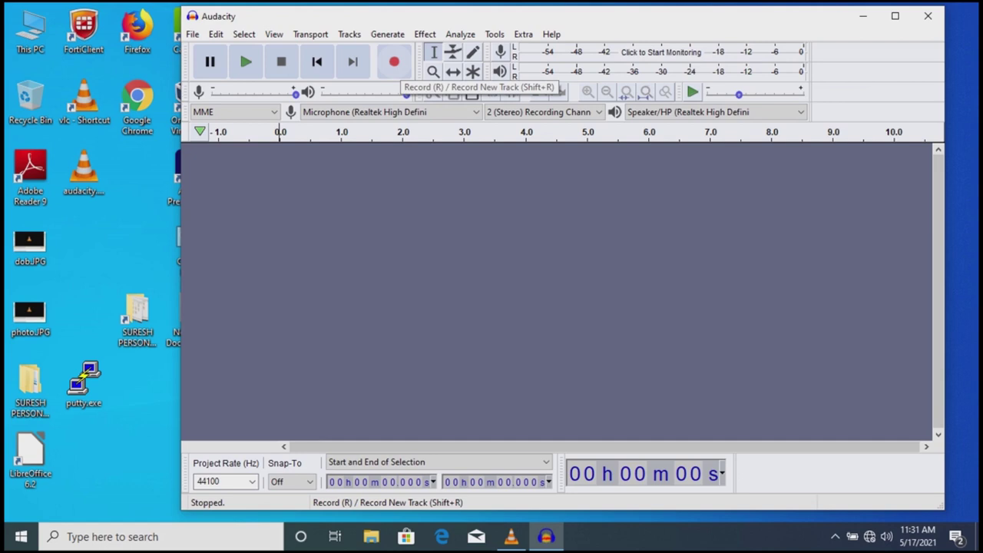
{"action": "left_click", "coordinate": [394, 63]}
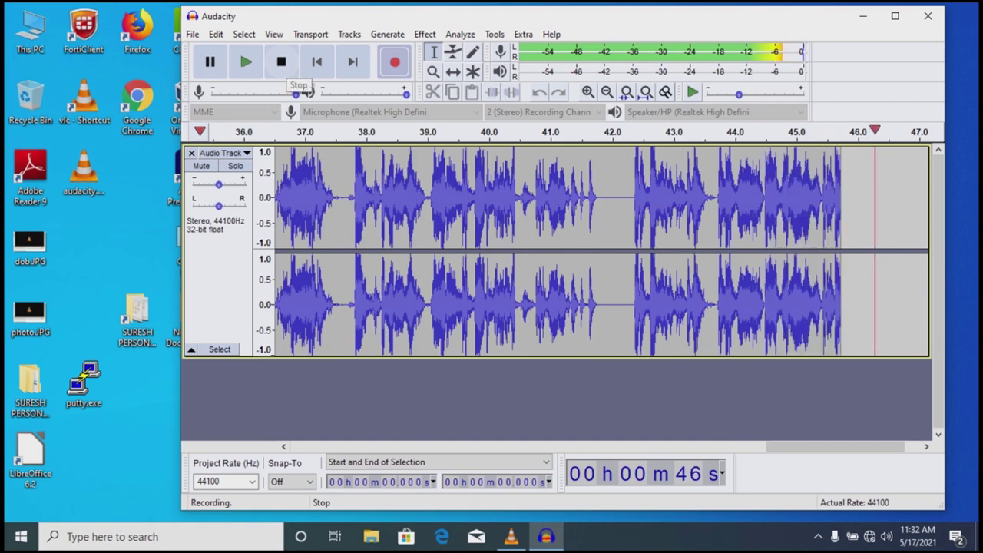
{"action": "left_click", "coordinate": [281, 61]}
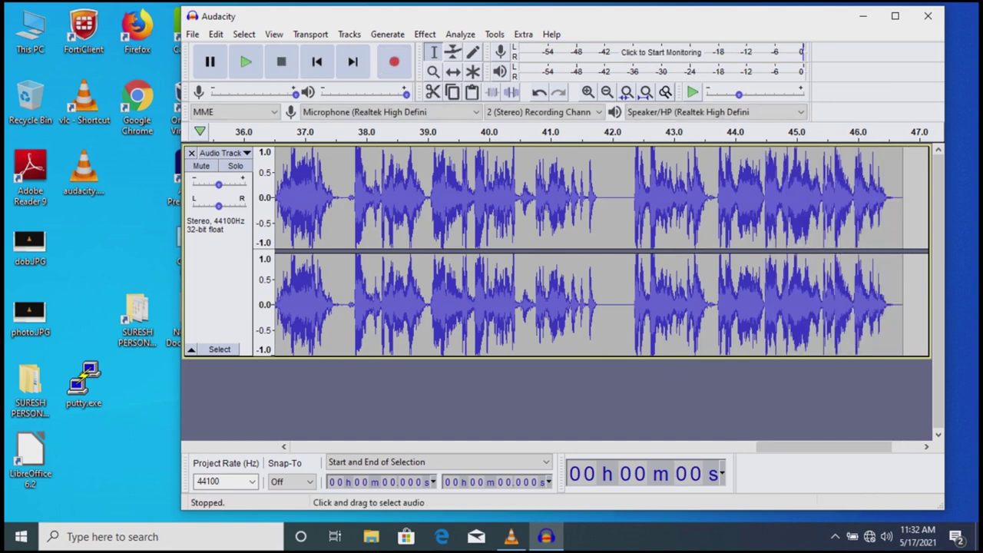
- Play the new recording from its beginning for a few seconds and stop playback
{"action": "left_click", "coordinate": [316, 62]}
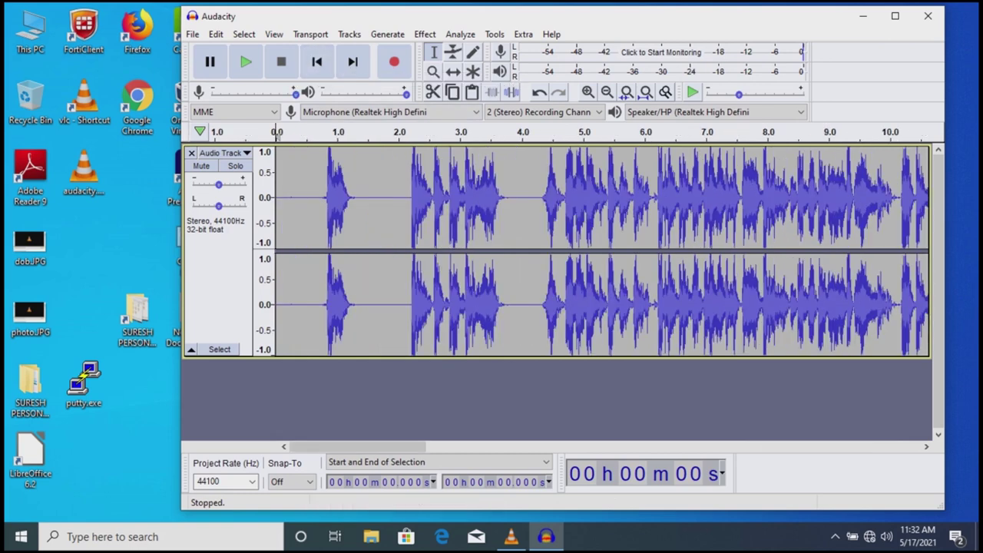
{"action": "left_click", "coordinate": [246, 62]}
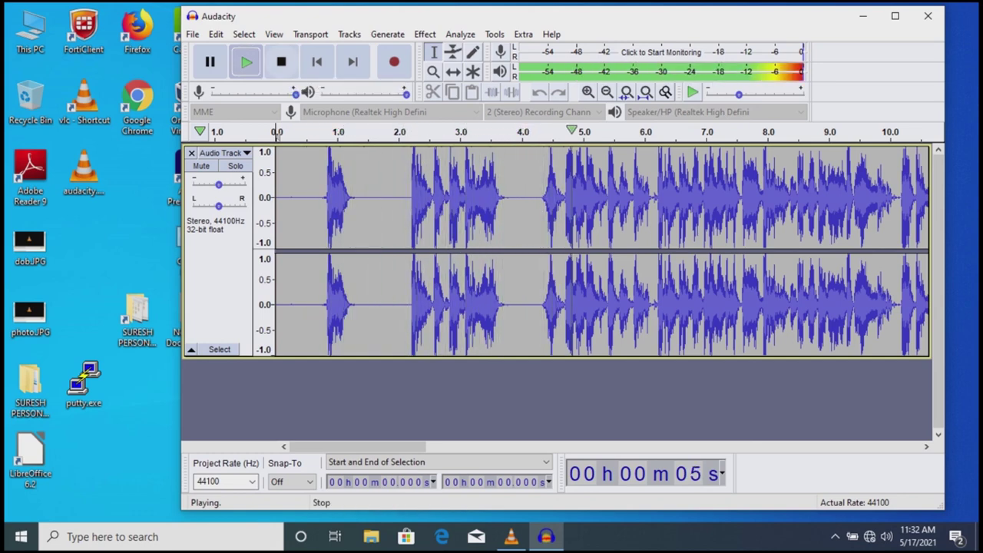
{"action": "left_click", "coordinate": [283, 63]}
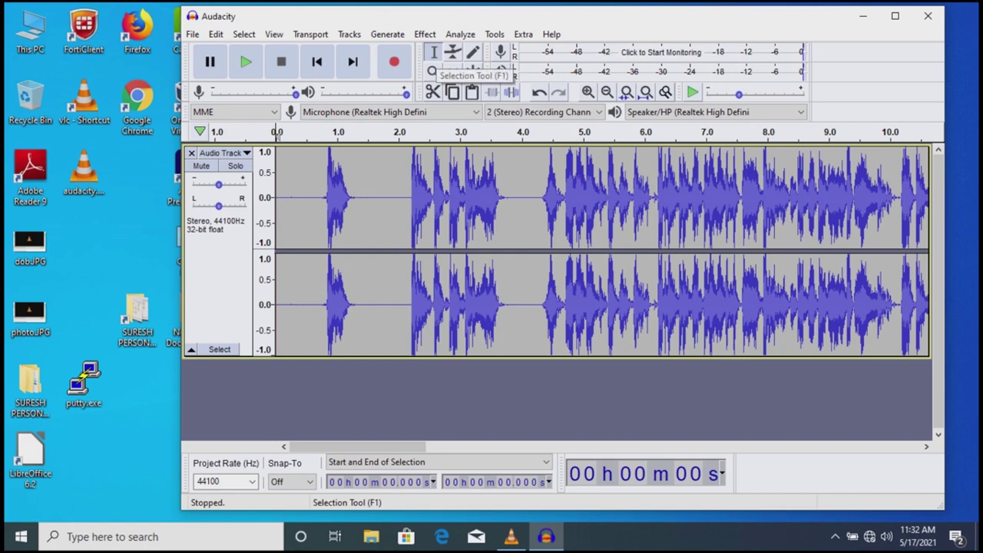
- Select short stretches of the track with the Selection tool, ending with the range from 6.293 to 6.850 seconds
{"action": "left_click", "coordinate": [433, 51]}
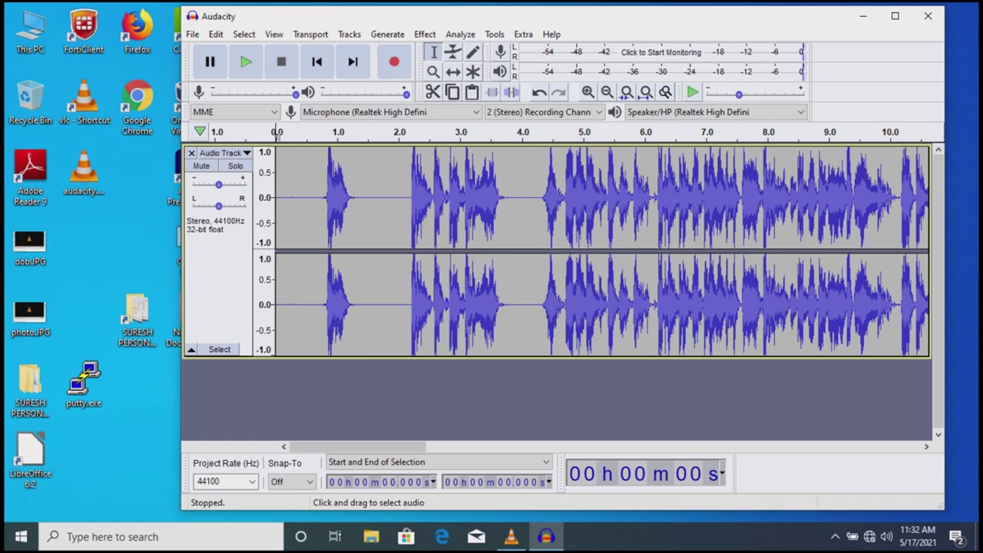
{"action": "left_click_drag", "start_coordinate": [427, 230], "coordinate": [481, 230]}
{"action": "left_click_drag", "start_coordinate": [552, 231], "coordinate": [587, 230]}
{"action": "left_click_drag", "start_coordinate": [662, 231], "coordinate": [697, 230]}
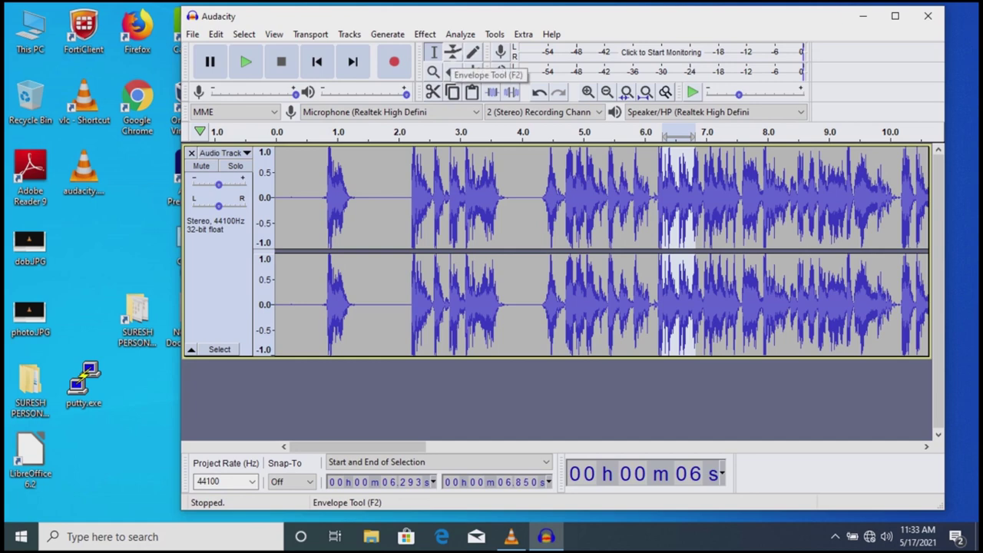
- With the Envelope tool, lower the track's amplitude to about 0.5 and add envelope points near 2.3, 2.8 and 3.6 seconds
{"action": "left_click", "coordinate": [453, 52]}
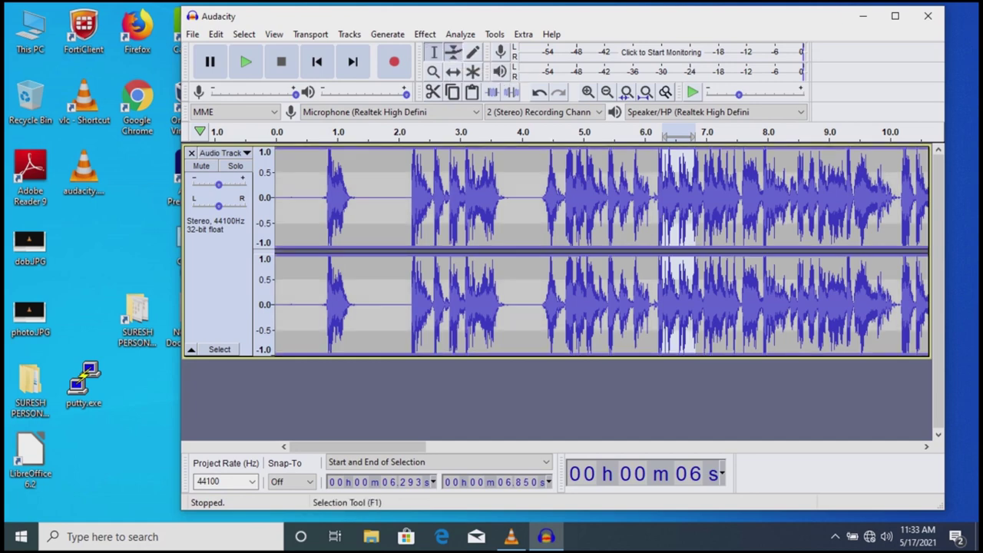
{"action": "left_click", "coordinate": [433, 52]}
{"action": "left_click", "coordinate": [454, 52]}
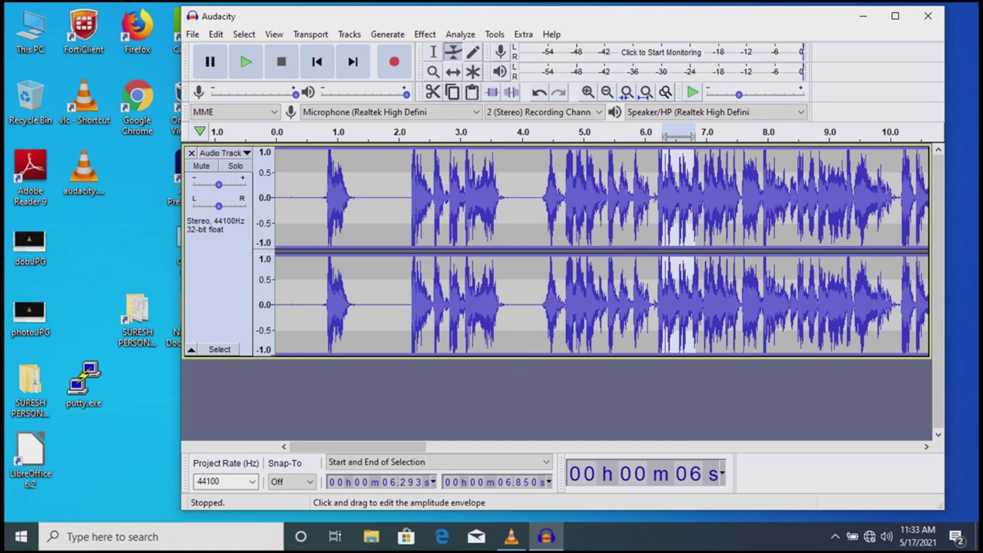
{"action": "left_click", "coordinate": [417, 172]}
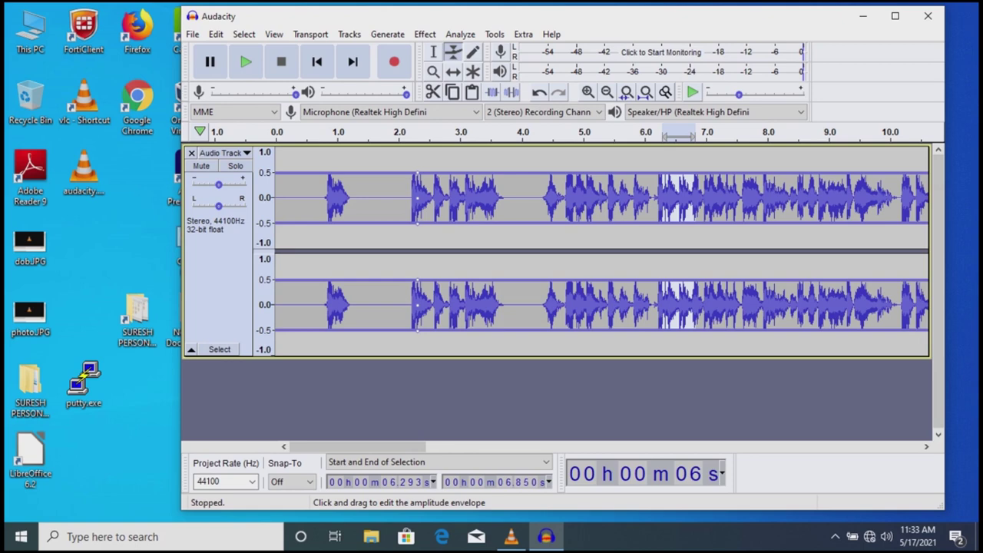
{"action": "left_click", "coordinate": [449, 176]}
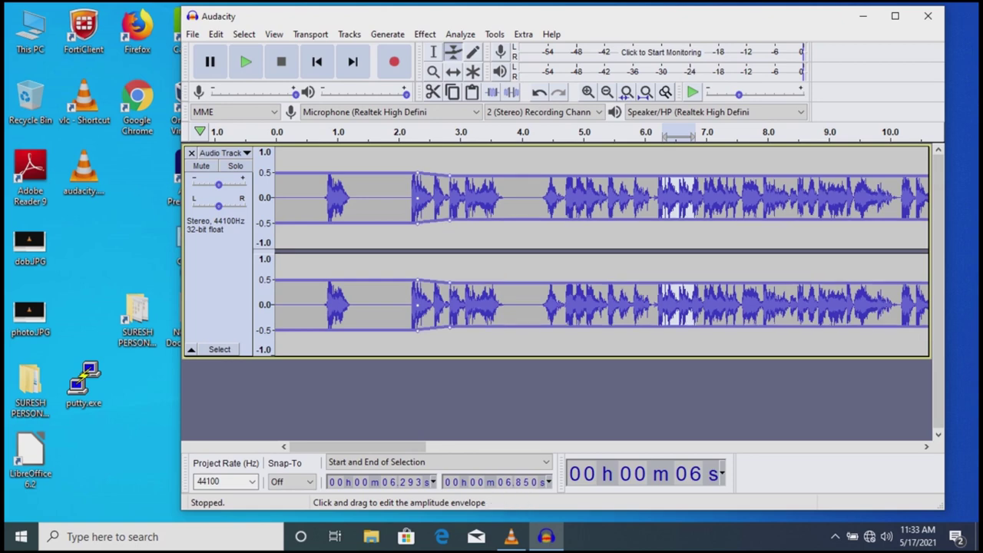
{"action": "left_click", "coordinate": [498, 178]}
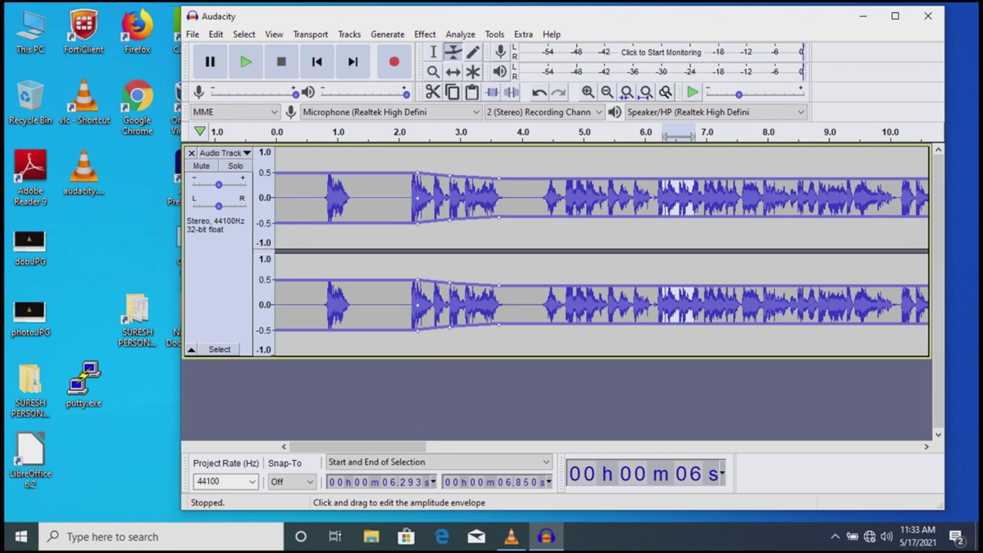
- Reshape the envelope into a gradual fade-in, rising from near silence at the start to about 0.6 at 3.6 seconds
{"action": "left_click", "coordinate": [498, 178]}
{"action": "left_click_drag", "start_coordinate": [499, 178], "coordinate": [369, 192]}
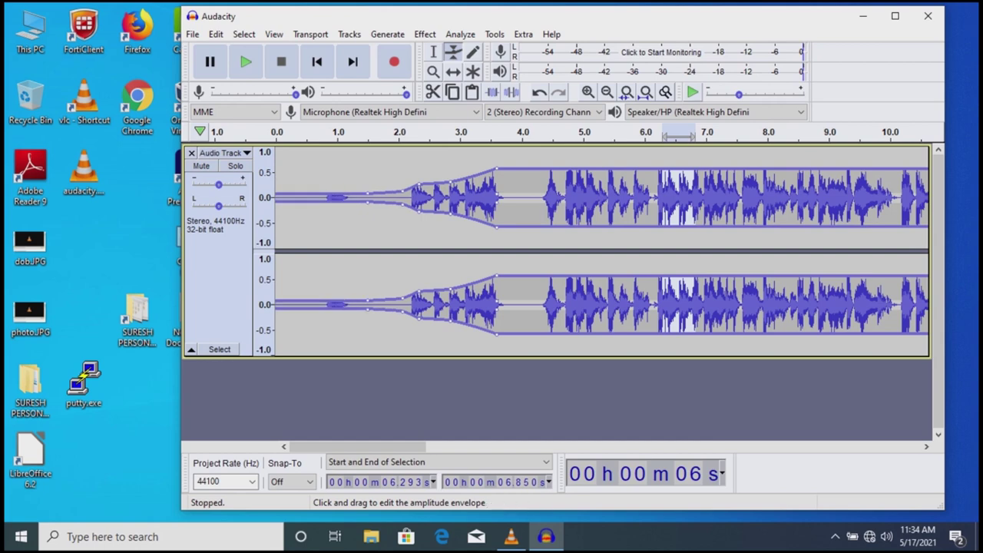
{"action": "left_click_drag", "start_coordinate": [437, 186], "coordinate": [421, 189]}
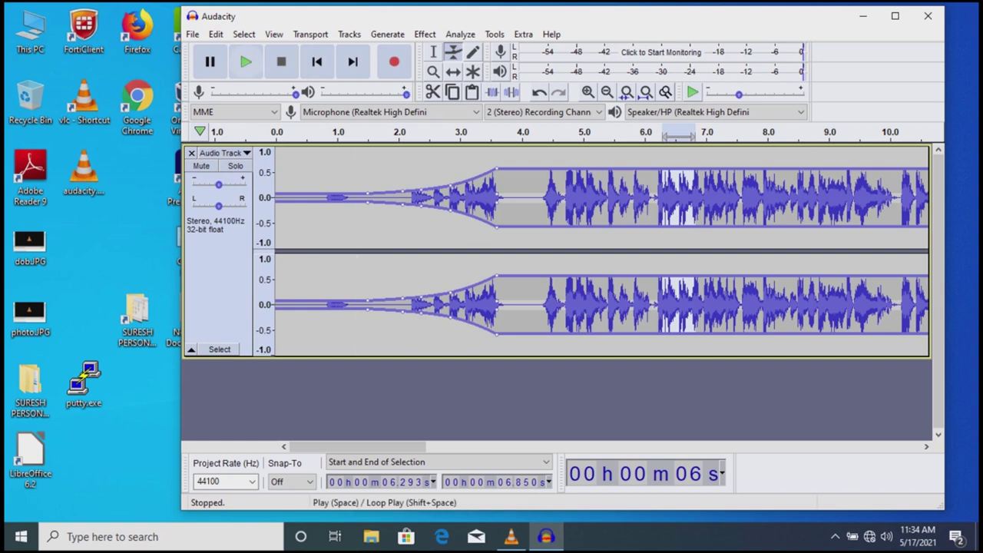
- Play the track from the beginning to hear the envelope fade-in, and stop playback
{"action": "left_click", "coordinate": [316, 62]}
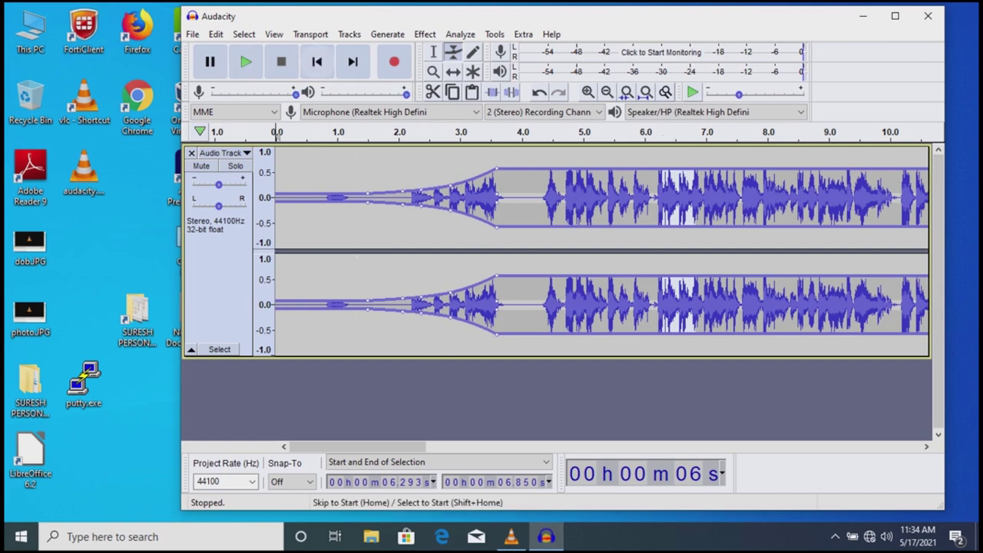
{"action": "left_click", "coordinate": [245, 62]}
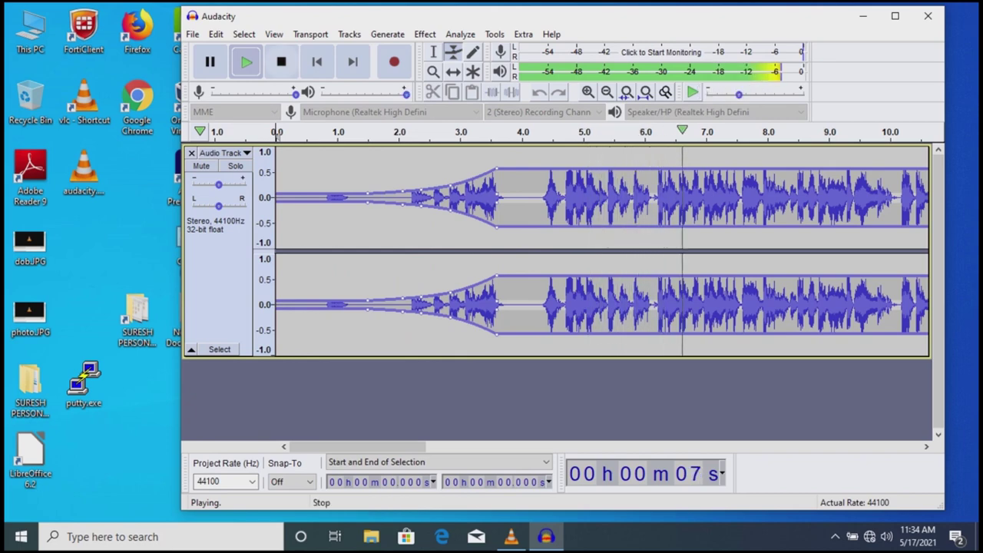
{"action": "left_click", "coordinate": [282, 61]}
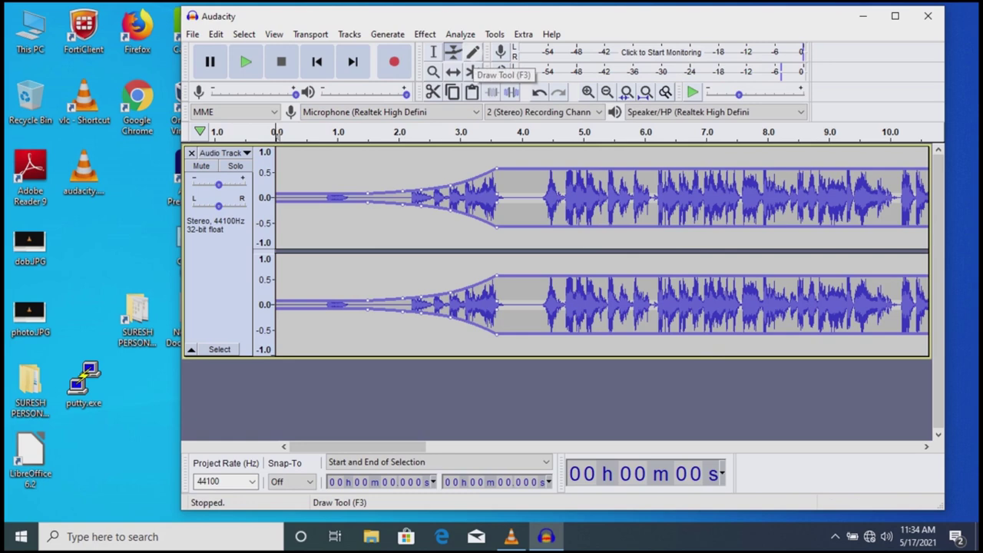
- Activate the Draw tool and play the section from about 6 to 9.5 seconds
{"action": "left_click", "coordinate": [473, 52]}
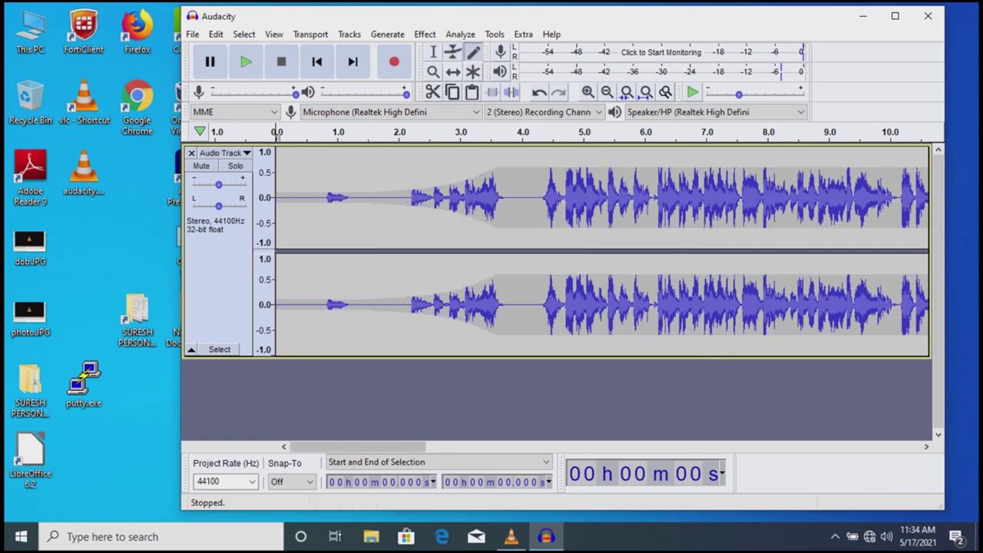
{"action": "left_click_drag", "start_coordinate": [358, 446], "coordinate": [398, 446]}
{"action": "left_click", "coordinate": [458, 133]}
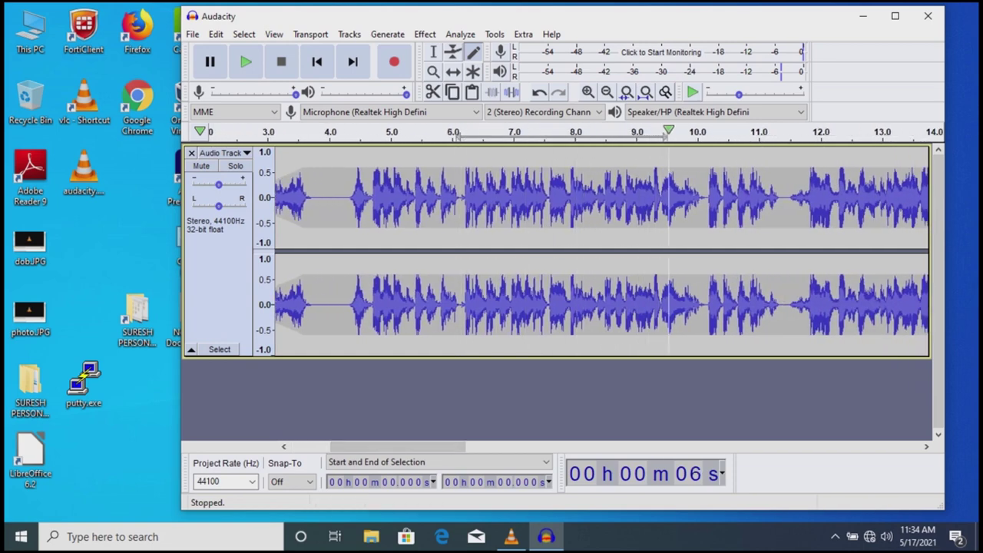
{"action": "key", "text": "space"}
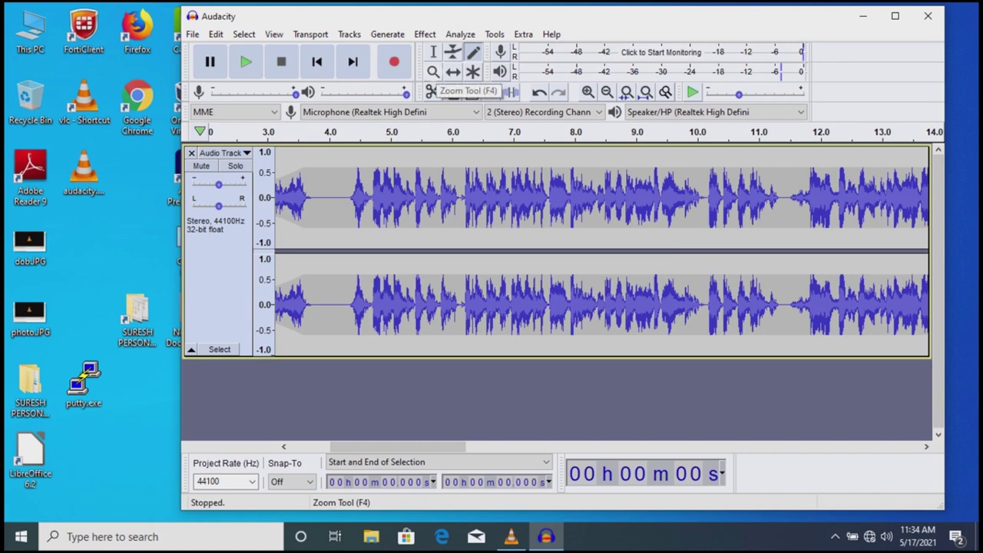
- Magnify the waveform around 5.5 seconds with the Zoom tool
{"action": "left_click", "coordinate": [433, 72]}
{"action": "left_click", "coordinate": [391, 197]}
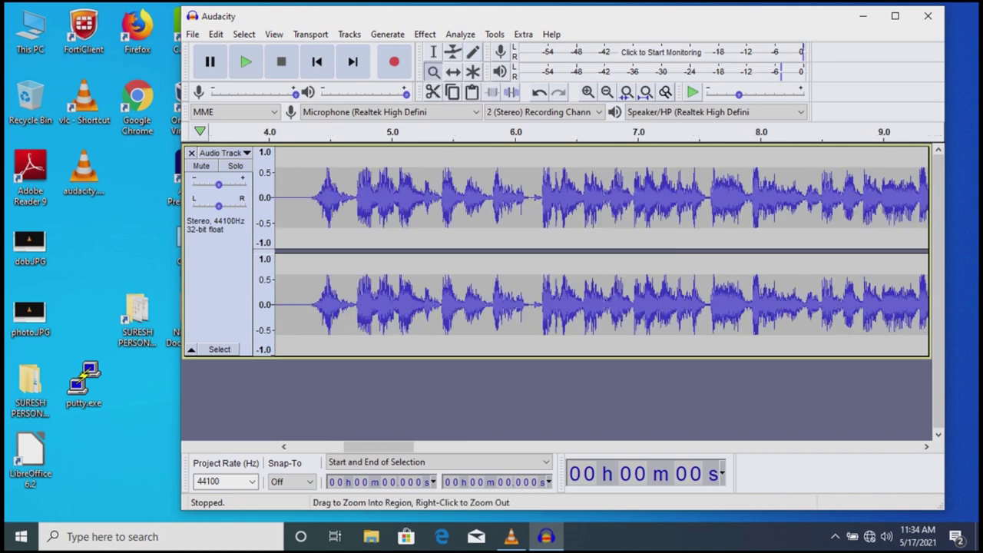
{"action": "left_click", "coordinate": [428, 200]}
{"action": "left_click", "coordinate": [428, 200]}
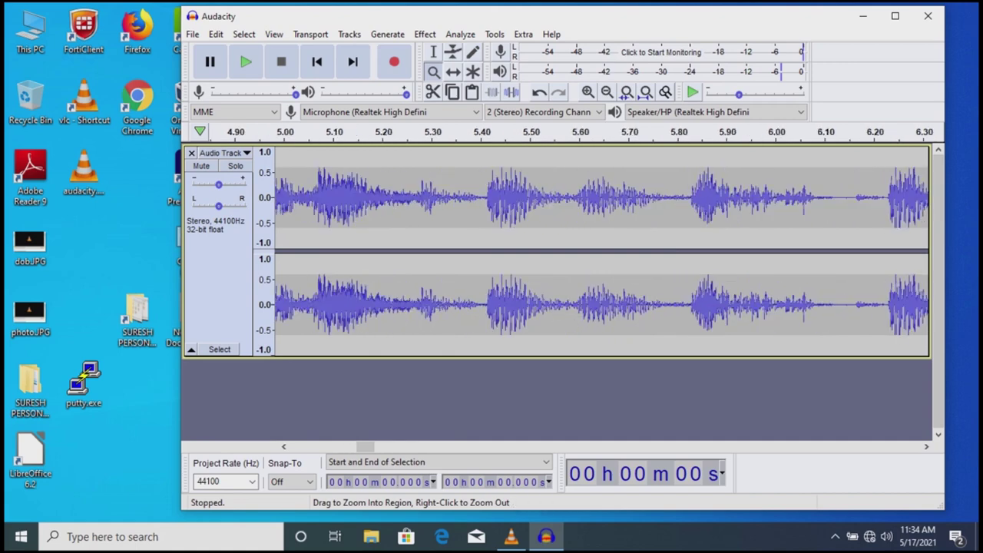
{"action": "left_click", "coordinate": [506, 198]}
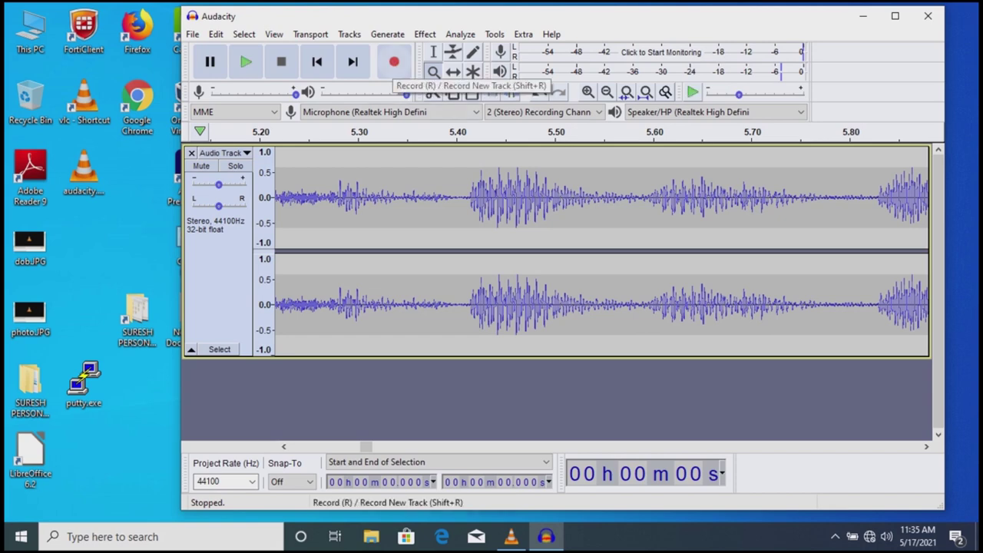
{"action": "key", "text": "shift"}
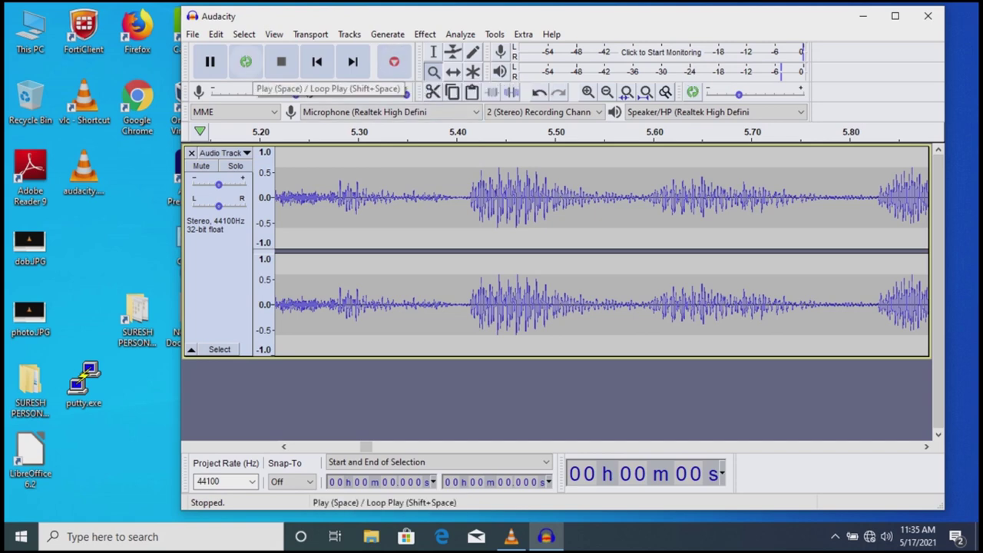
{"action": "key", "text": "shift"}
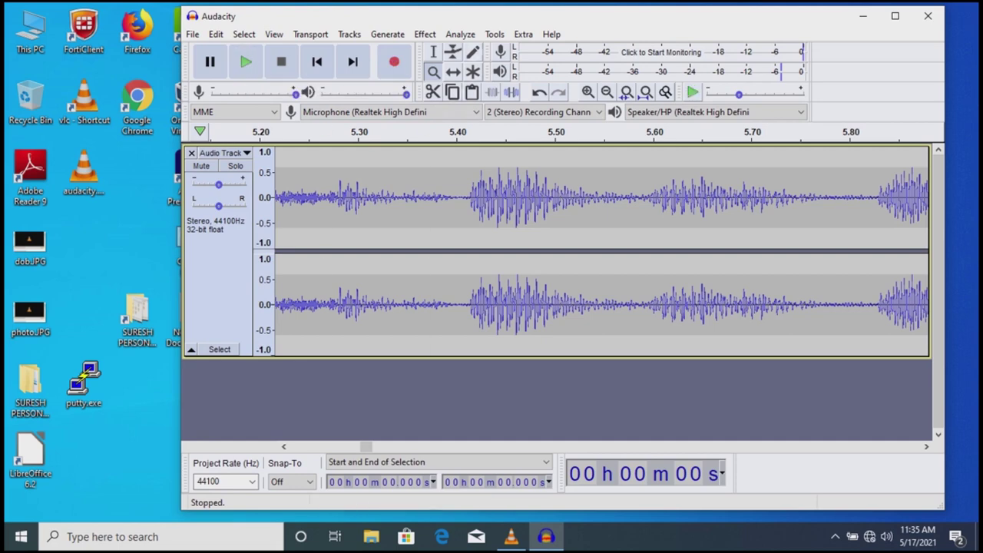
- Activate the Draw tool, zoom out to show roughly the first 20 seconds, and play the range from about 4.3 to 11.7 seconds
{"action": "key", "text": "F3"}
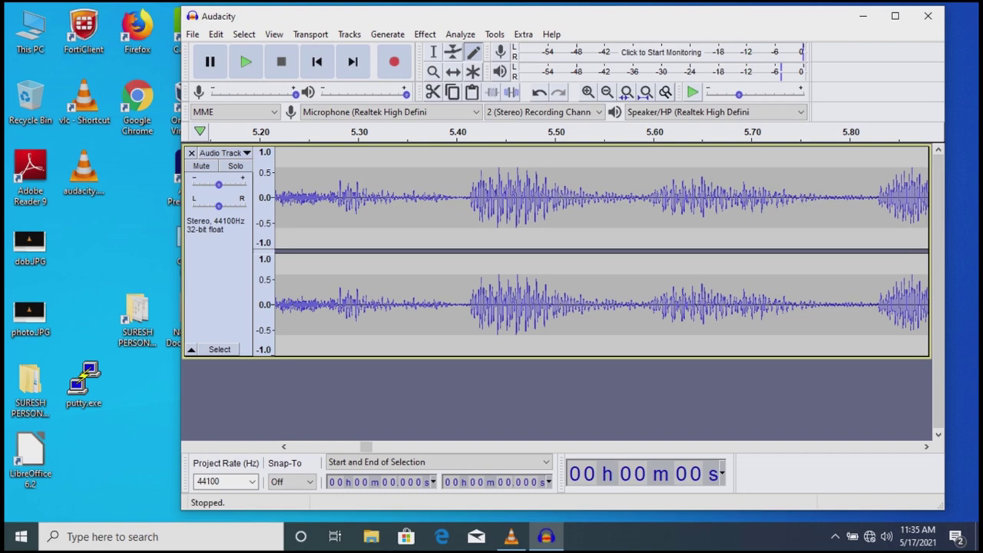
{"action": "left_click_drag", "start_coordinate": [408, 132], "coordinate": [706, 132]}
{"action": "left_click", "coordinate": [607, 91]}
{"action": "left_click", "coordinate": [607, 92]}
{"action": "left_click", "coordinate": [607, 91]}
{"action": "left_click", "coordinate": [607, 92]}
{"action": "left_click", "coordinate": [606, 91]}
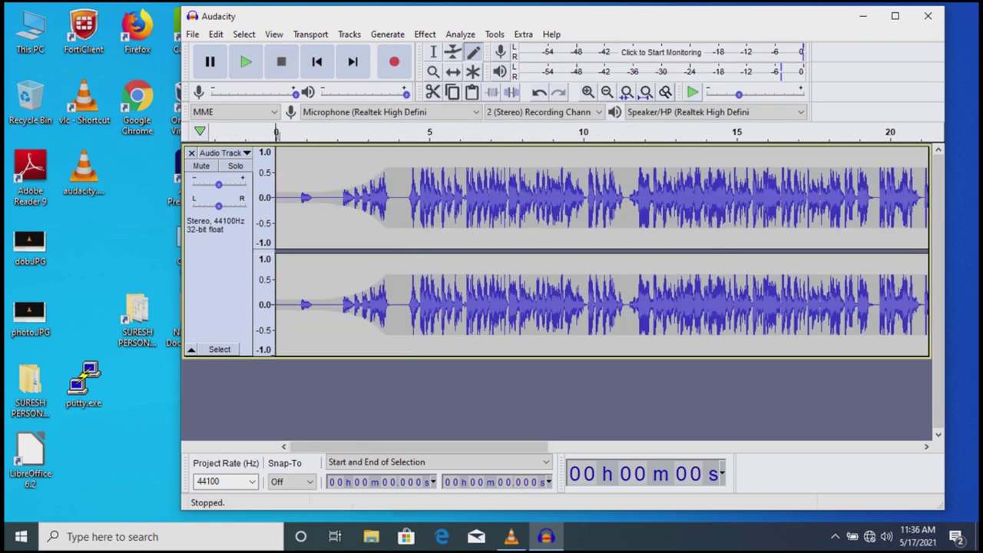
{"action": "left_click_drag", "start_coordinate": [406, 132], "coordinate": [639, 132]}
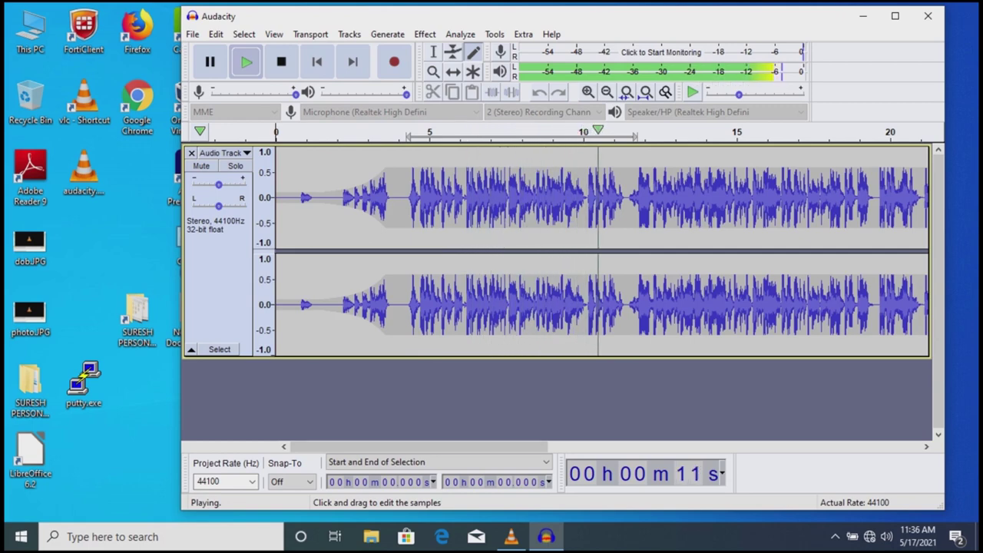
- Stop the current playback, loop-play the track from the beginning, and stop playback
{"action": "key", "text": "space"}
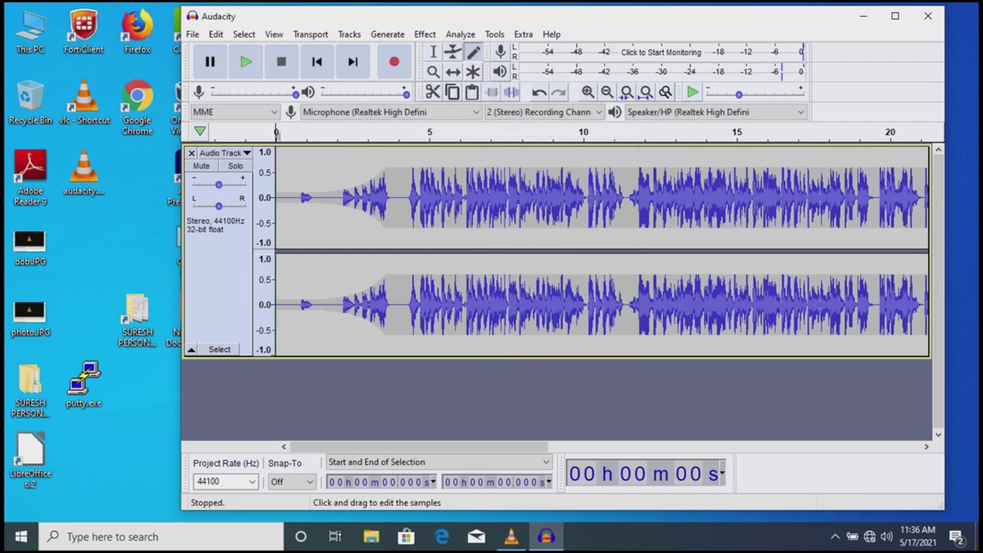
{"action": "key", "text": "shift"}
{"action": "left_click", "coordinate": [246, 62], "text": "shift"}
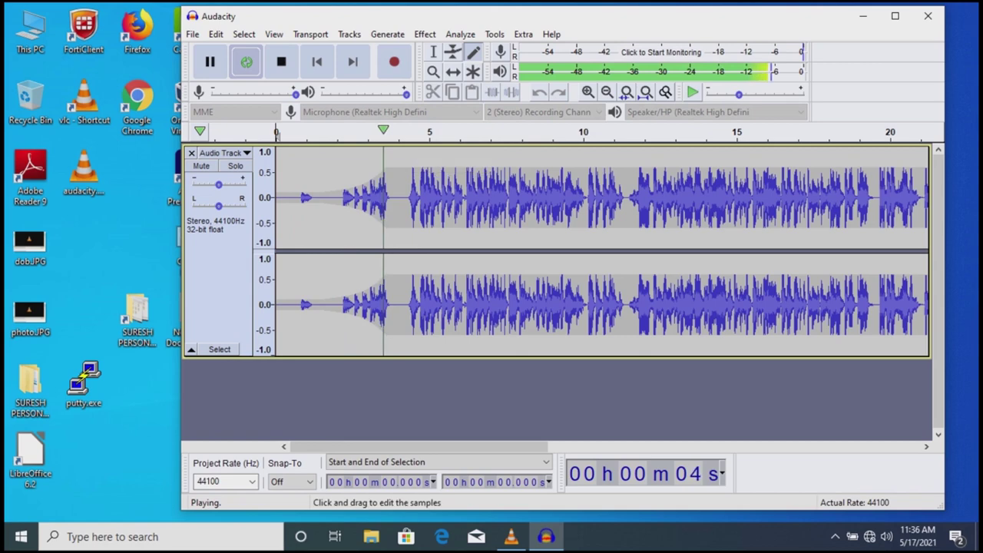
{"action": "left_click", "coordinate": [281, 61]}
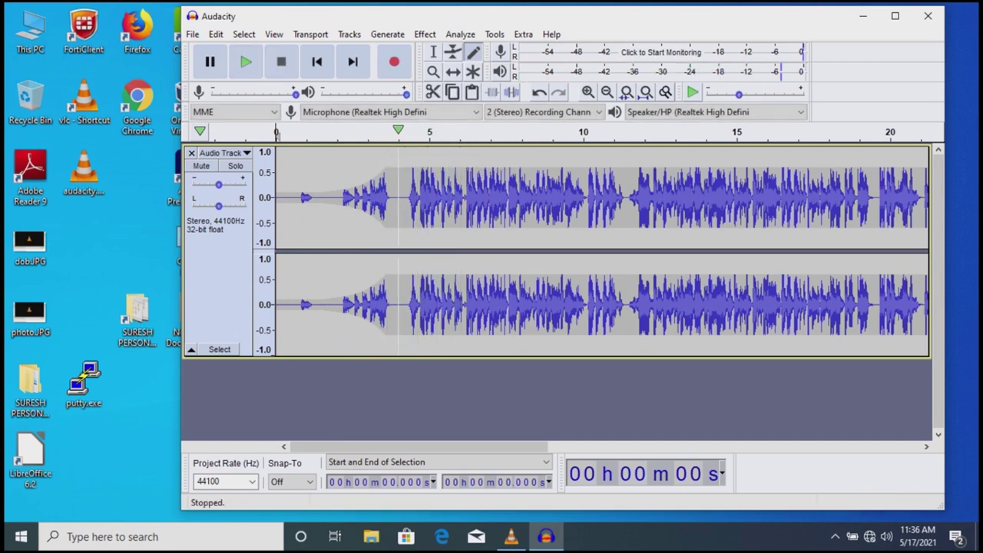
- Loop-play the range from about 4 to 10 seconds and stop playback
{"action": "left_click", "coordinate": [398, 131]}
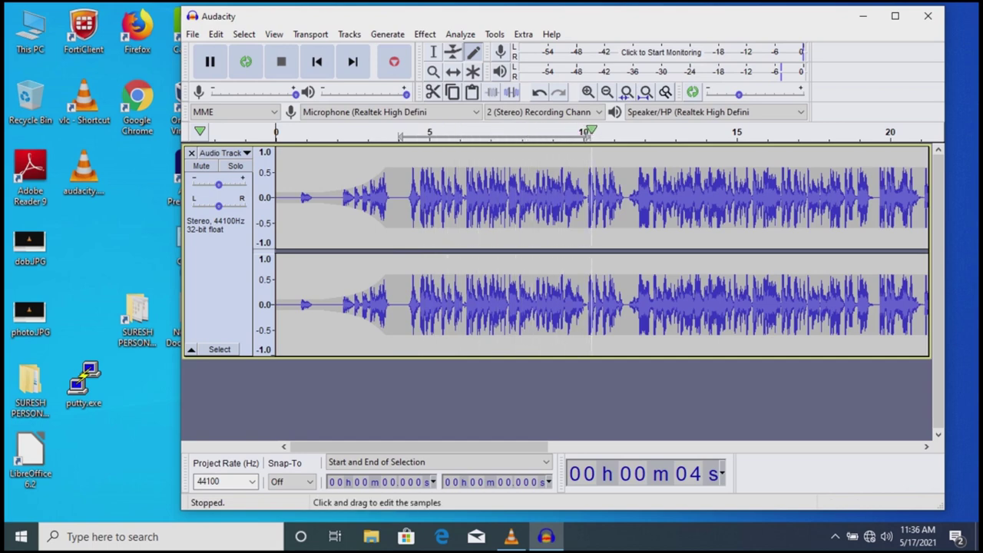
{"action": "left_click", "coordinate": [398, 132]}
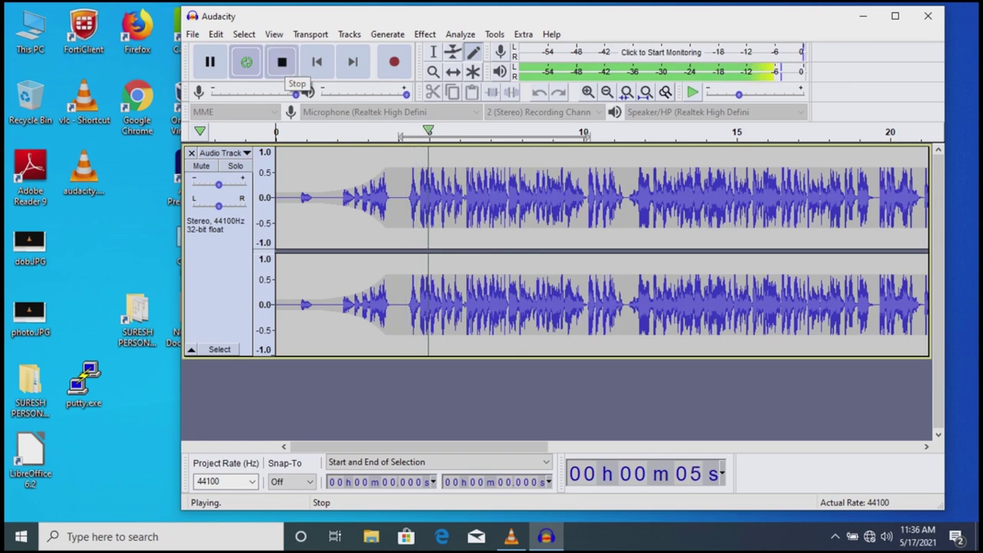
{"action": "left_click", "coordinate": [282, 61]}
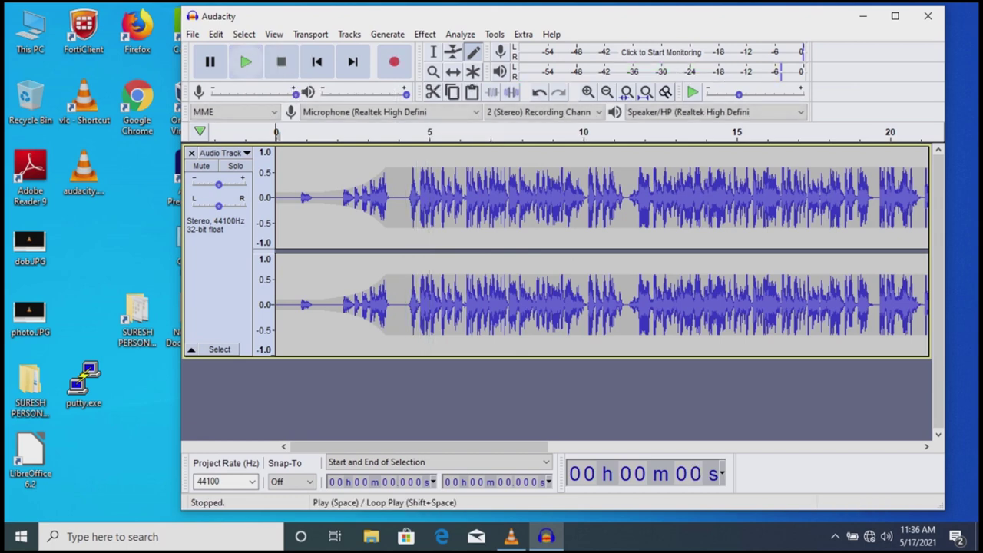
- Place the cursor at about 5.1 seconds with the Selection tool and record about 10 seconds of audio onto a new track
{"action": "key", "text": "shift"}
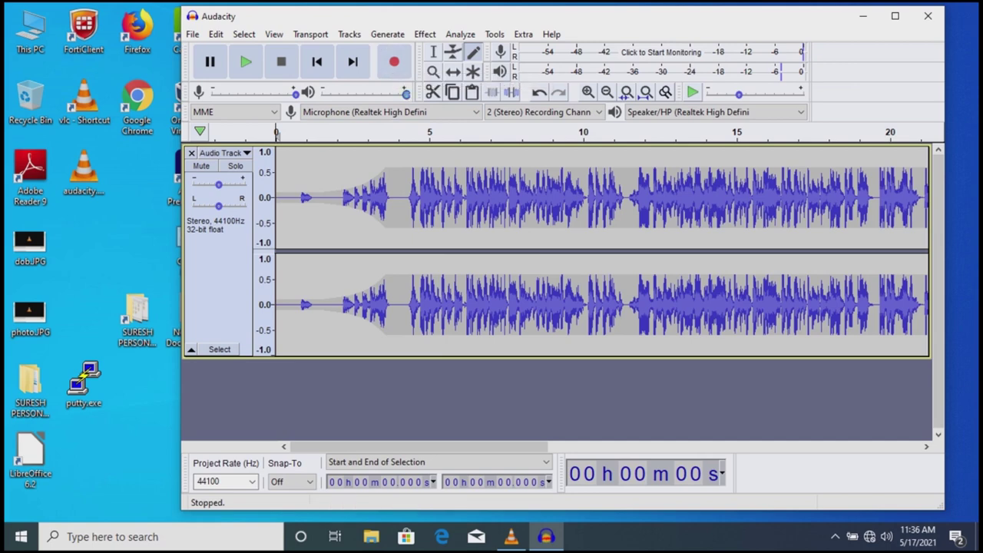
{"action": "left_click", "coordinate": [433, 51]}
{"action": "left_click", "coordinate": [432, 200]}
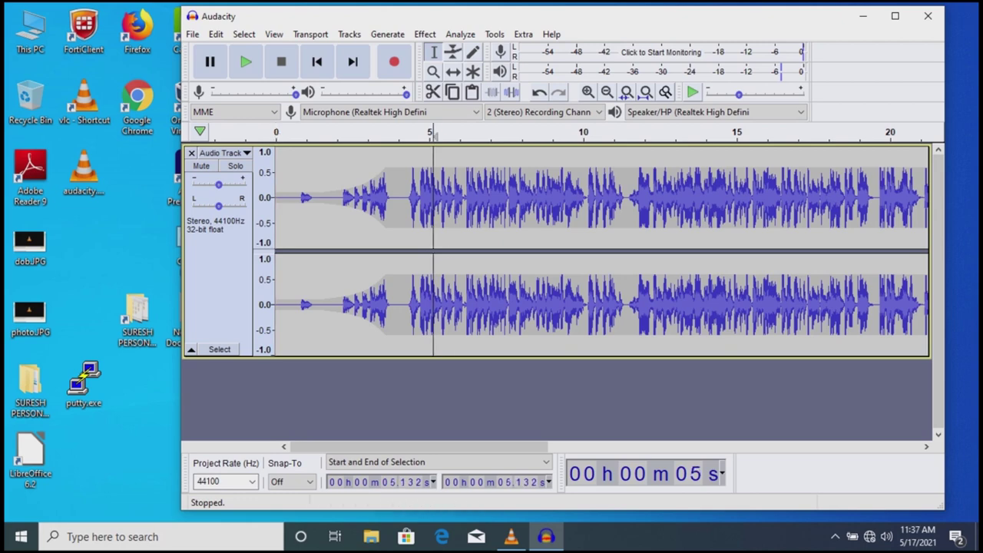
{"action": "key", "text": "shift"}
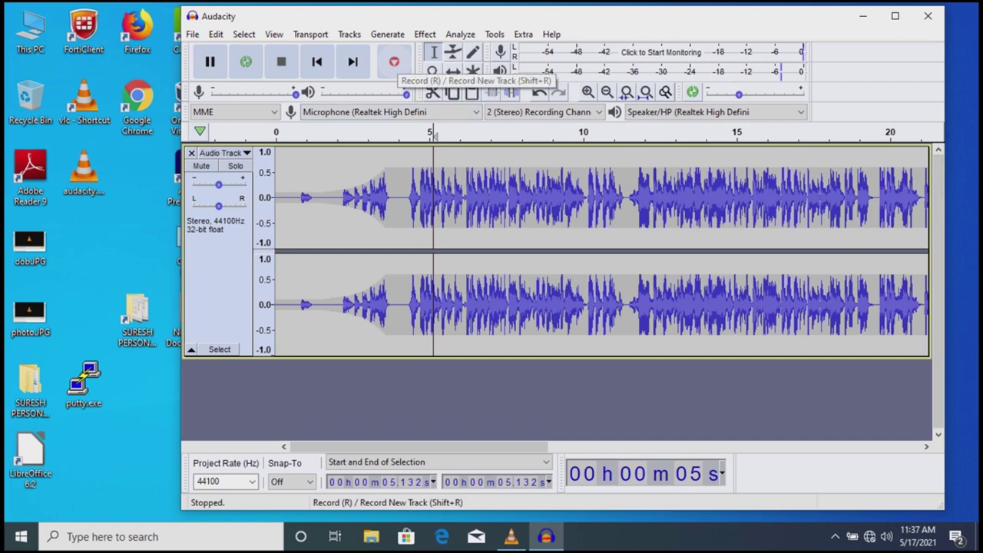
{"action": "left_click", "coordinate": [394, 62], "text": "shift"}
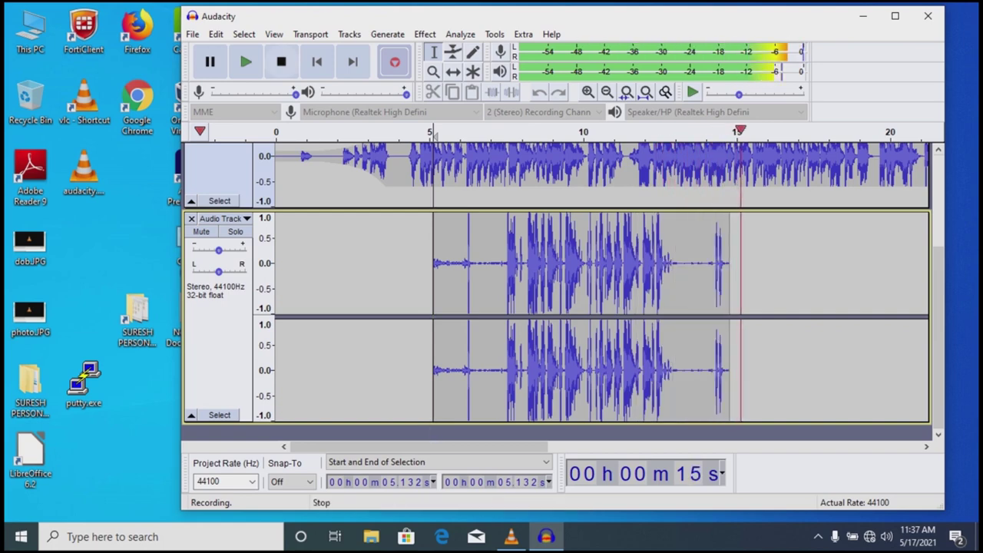
{"action": "left_click", "coordinate": [281, 62]}
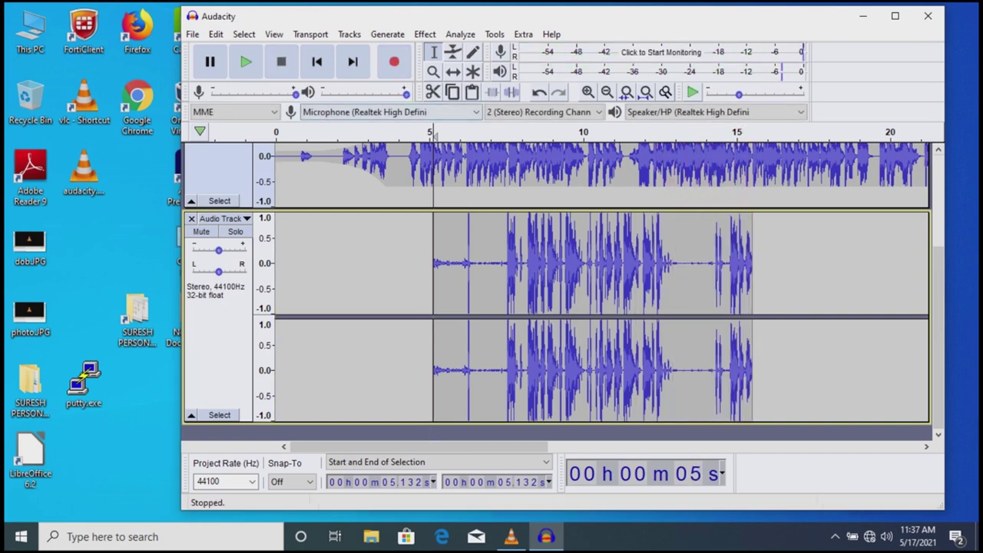
- Play both tracks together from about 5.1 seconds and stop playback at about 11 seconds
{"action": "scroll", "coordinate": [433, 308], "scroll_direction": "up", "scroll_amount": 2}
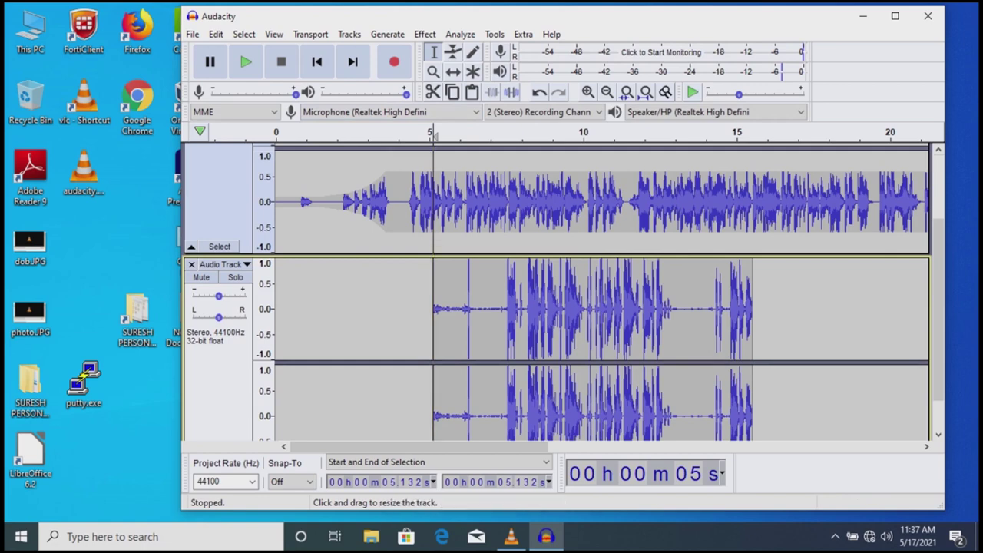
{"action": "scroll", "coordinate": [434, 307], "scroll_direction": "up", "scroll_amount": 3}
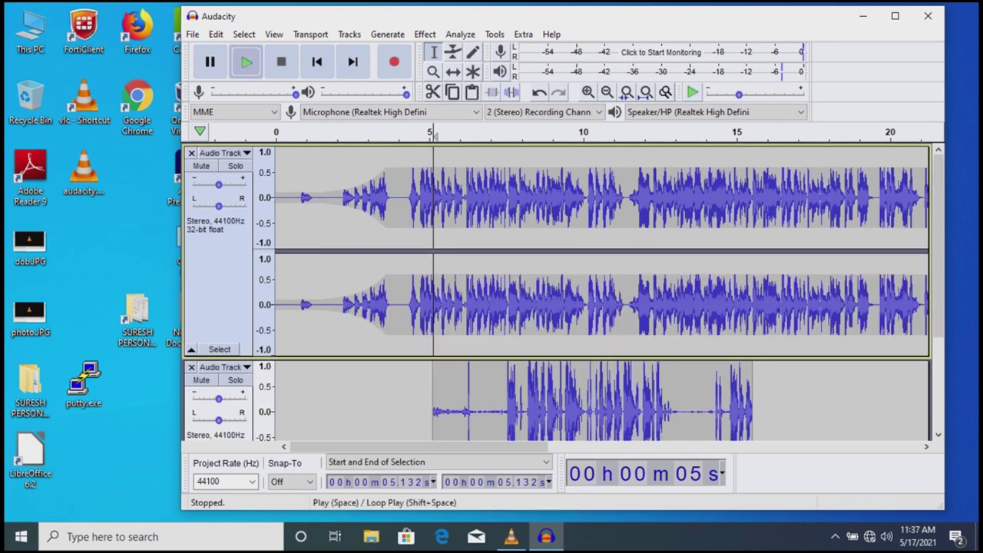
{"action": "left_click", "coordinate": [246, 61]}
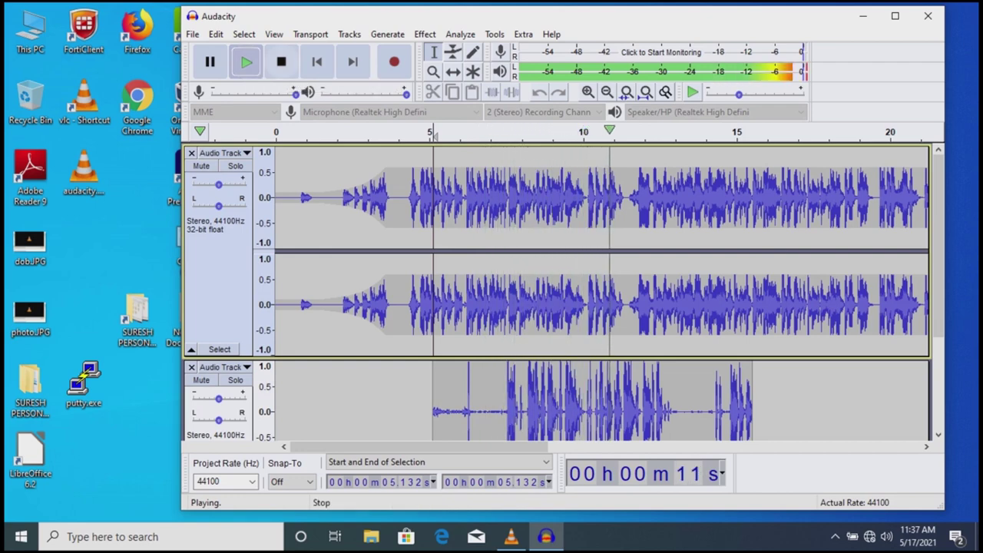
{"action": "left_click", "coordinate": [281, 63]}
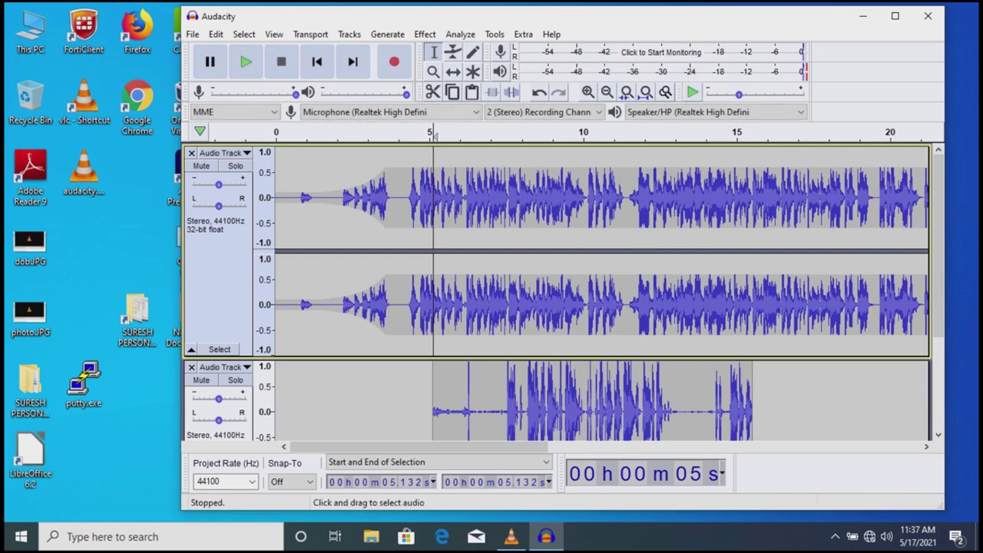
- Use the Time Shift tool to move the second track's clip later, and back earlier to start at about 4.8 seconds
{"action": "scroll", "coordinate": [563, 291], "scroll_direction": "down", "scroll_amount": 2}
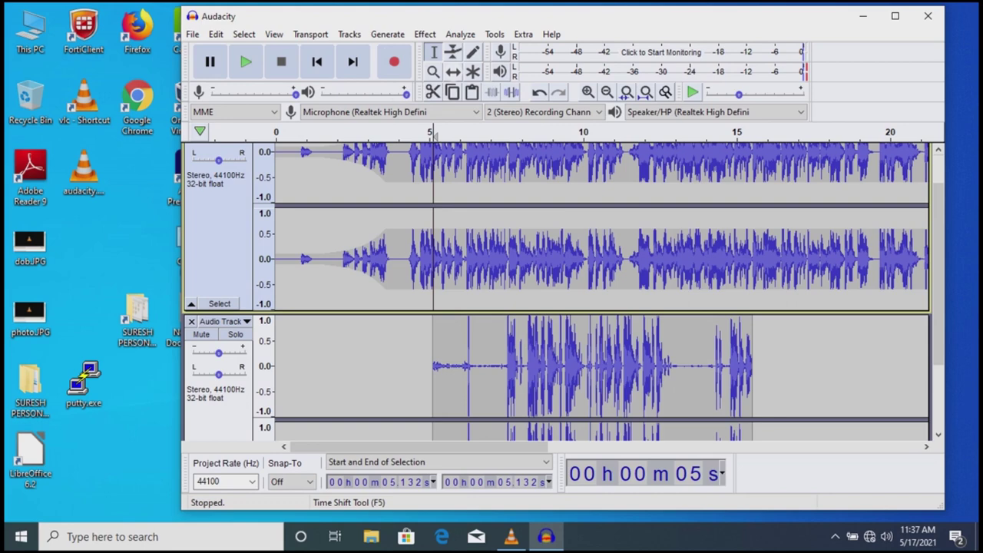
{"action": "left_click", "coordinate": [453, 71]}
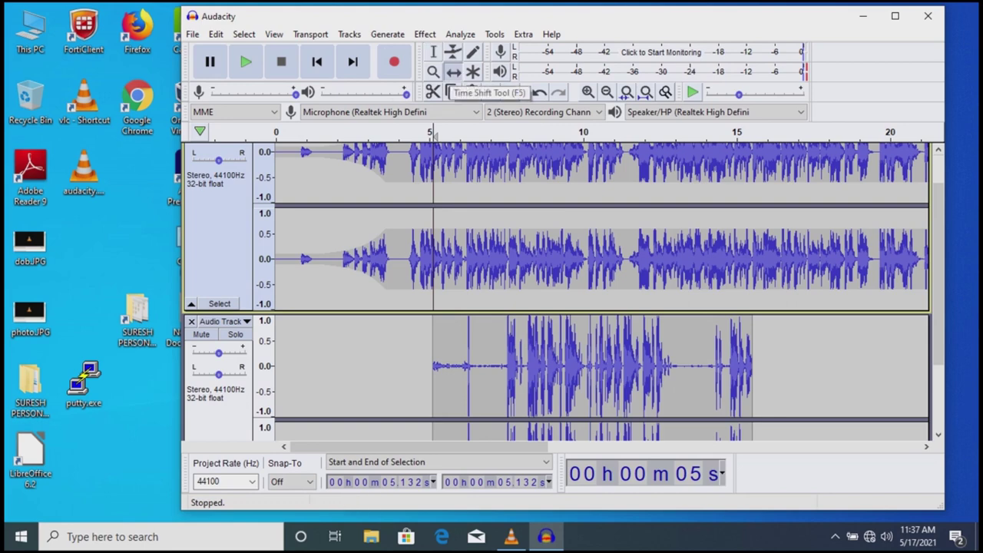
{"action": "left_click", "coordinate": [592, 365]}
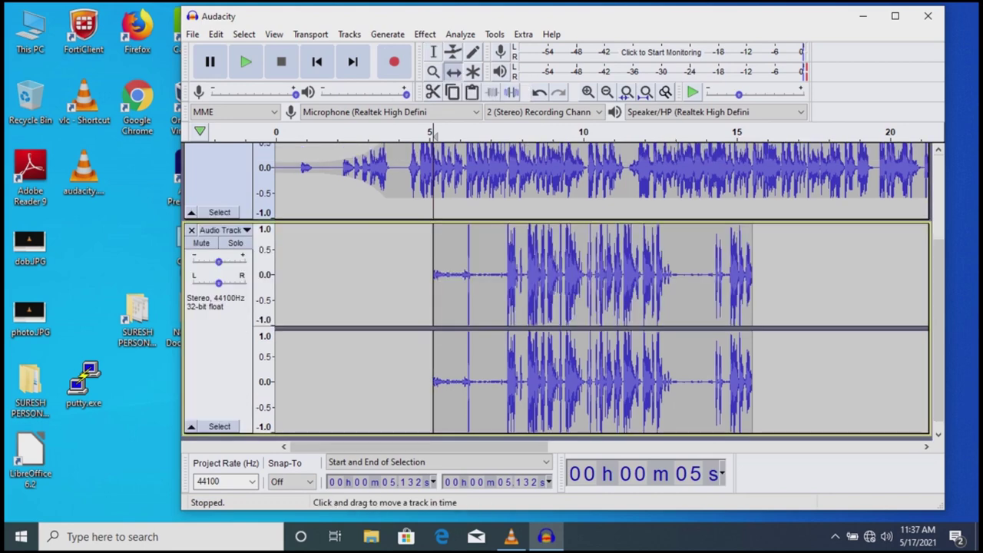
{"action": "key", "text": "Up"}
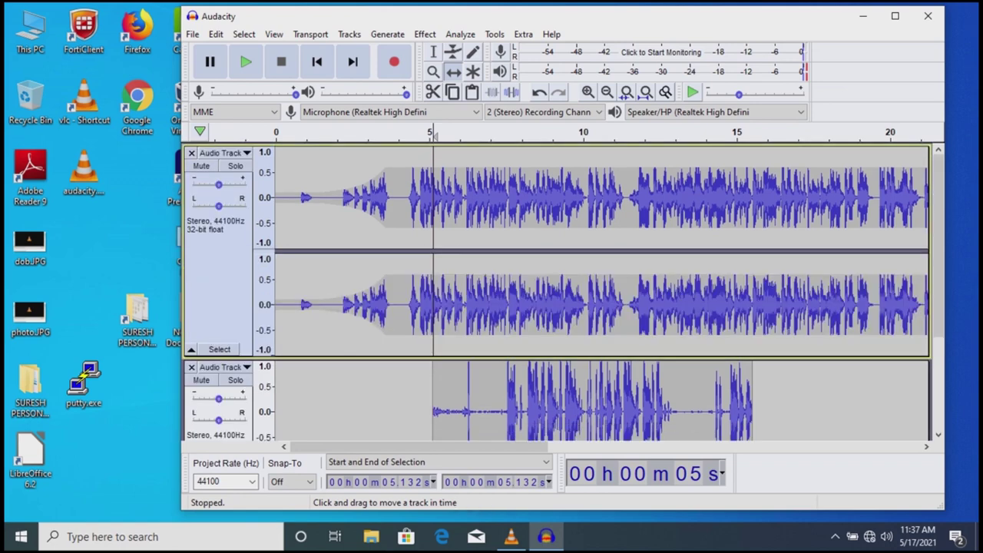
{"action": "key", "text": "Down"}
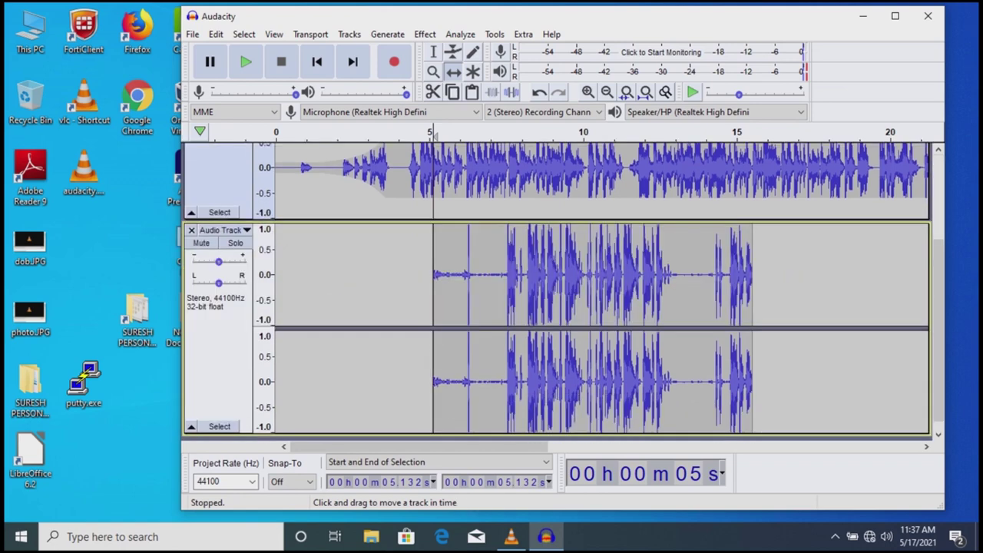
{"action": "left_click_drag", "start_coordinate": [591, 366], "coordinate": [618, 365]}
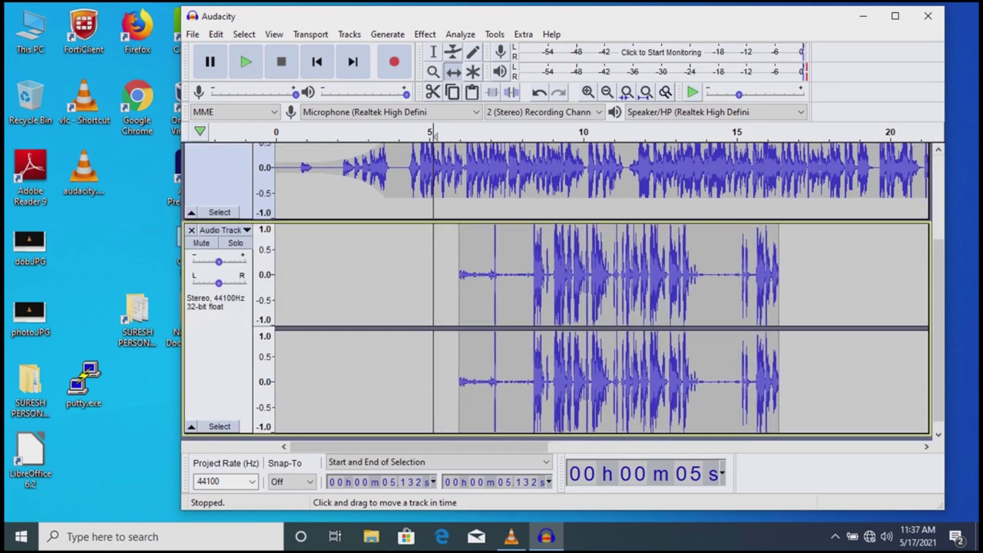
{"action": "left_click_drag", "start_coordinate": [617, 276], "coordinate": [581, 276]}
{"action": "scroll", "coordinate": [555, 291], "scroll_direction": "up", "scroll_amount": 2}
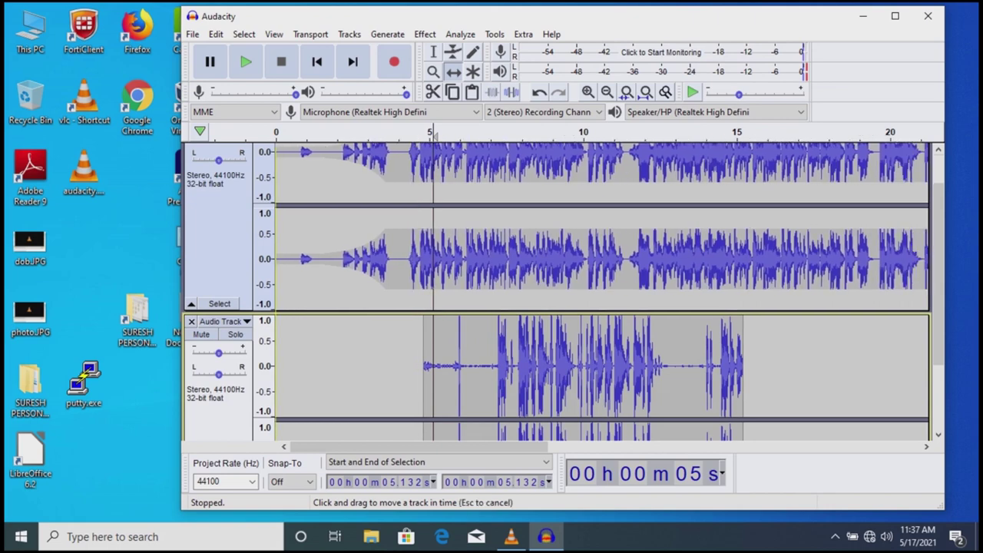
{"action": "scroll", "coordinate": [555, 253], "scroll_direction": "up", "scroll_amount": 2}
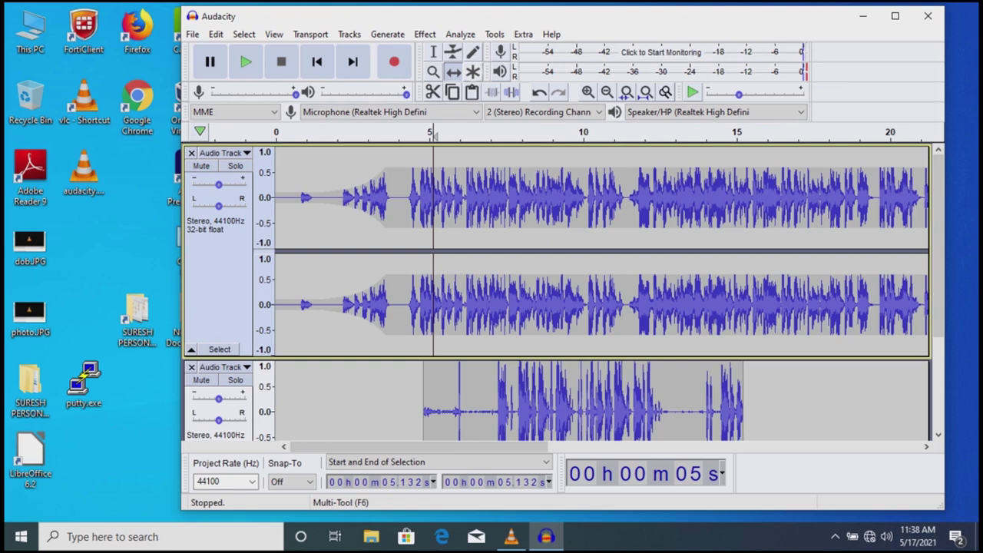
- Switch briefly to the Multi-Tool, return to the Selection tool, and remove the second audio track
{"action": "left_click", "coordinate": [473, 71]}
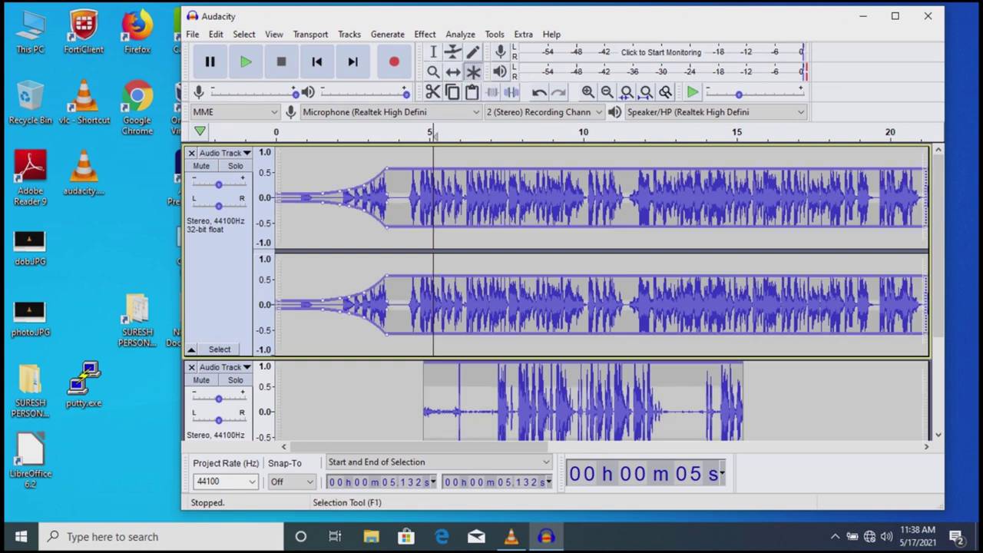
{"action": "left_click", "coordinate": [433, 51]}
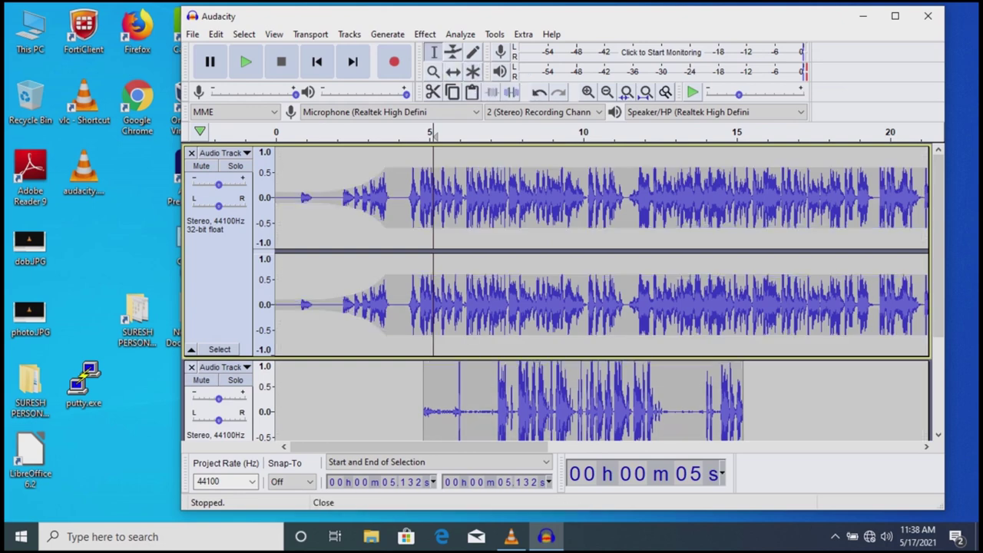
{"action": "left_click", "coordinate": [192, 367]}
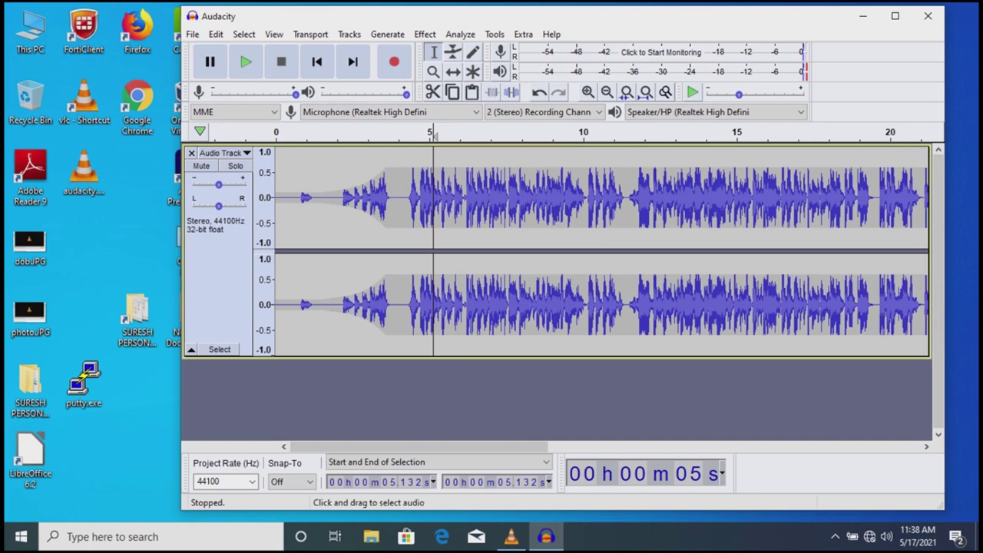
- Activate the Multi-Tool, undo a trial envelope edit, and select the audio from about 6.15 to 9.17 seconds
{"action": "left_click", "coordinate": [473, 71]}
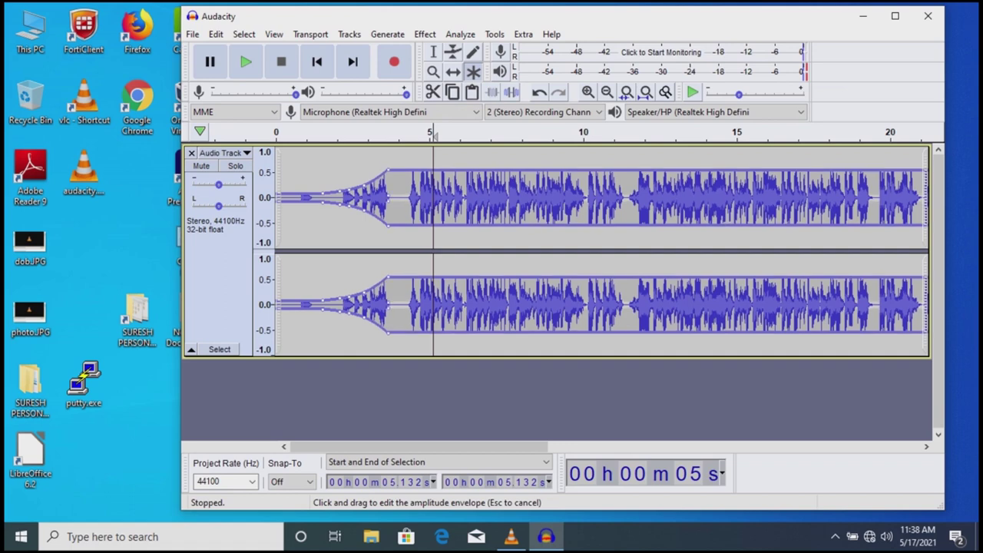
{"action": "left_click_drag", "start_coordinate": [442, 226], "coordinate": [399, 201]}
{"action": "key", "text": "ctrl+z"}
{"action": "left_click_drag", "start_coordinate": [558, 215], "coordinate": [467, 215]}
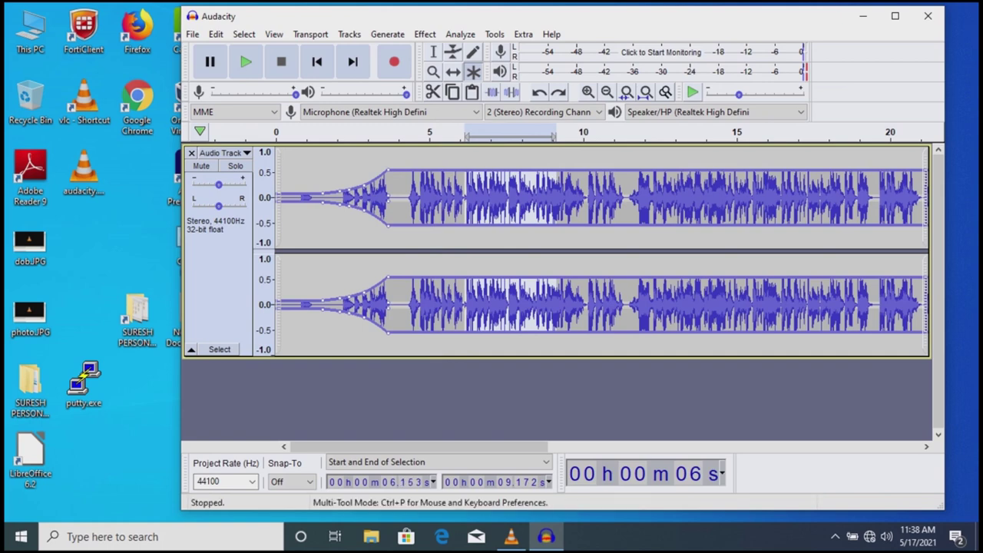
- Raise the amplitude envelope slightly at a new point around 7.8 seconds, and place the cursor at about 12.4 seconds
{"action": "left_click", "coordinate": [605, 215]}
{"action": "mouse_move", "coordinate": [515, 225]}
{"action": "left_mouse_down"}
{"action": "mouse_move", "coordinate": [559, 233]}
{"action": "mouse_move", "coordinate": [515, 228]}
{"action": "left_mouse_up"}
{"action": "left_click", "coordinate": [397, 199]}
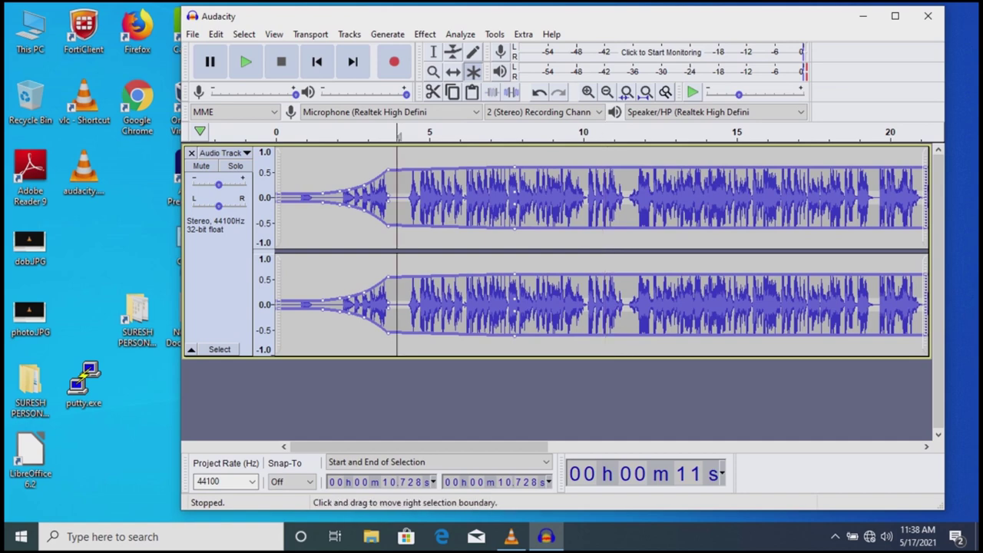
{"action": "left_click", "coordinate": [363, 199]}
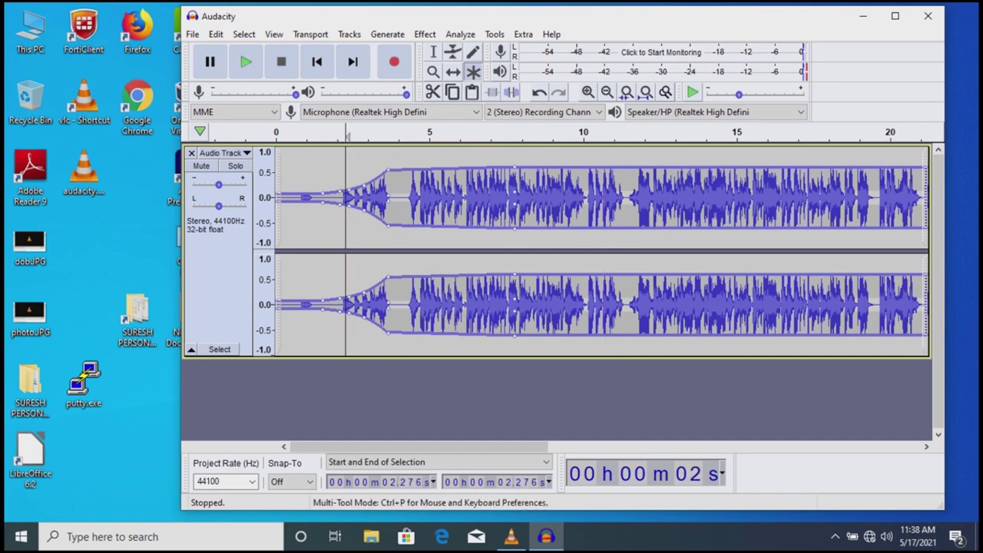
{"action": "left_click_drag", "start_coordinate": [363, 199], "coordinate": [622, 200]}
{"action": "left_click", "coordinate": [656, 200]}
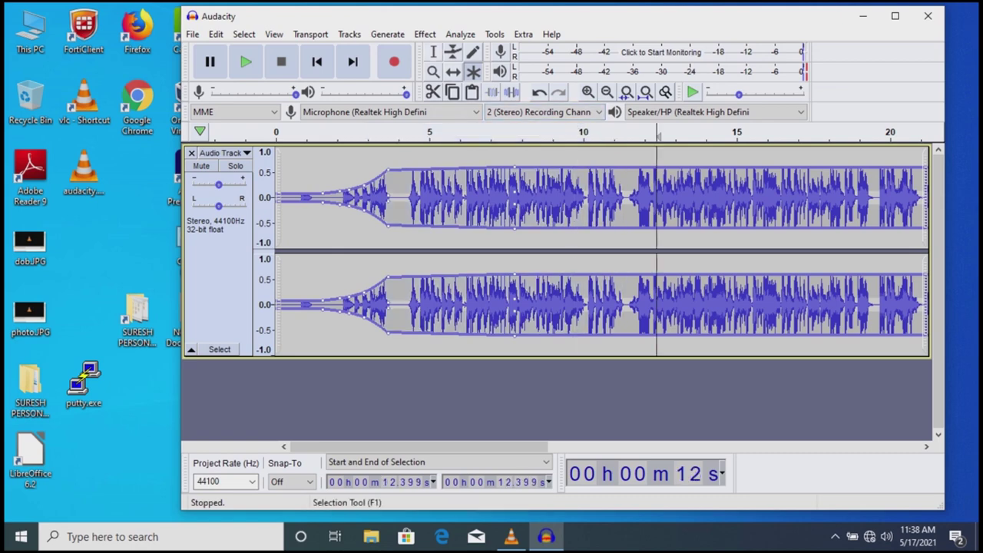
- Reactivate the Multi-Tool and select the audio from about 9.6 to 14.6 seconds
{"action": "left_click", "coordinate": [433, 51]}
{"action": "left_click", "coordinate": [473, 71]}
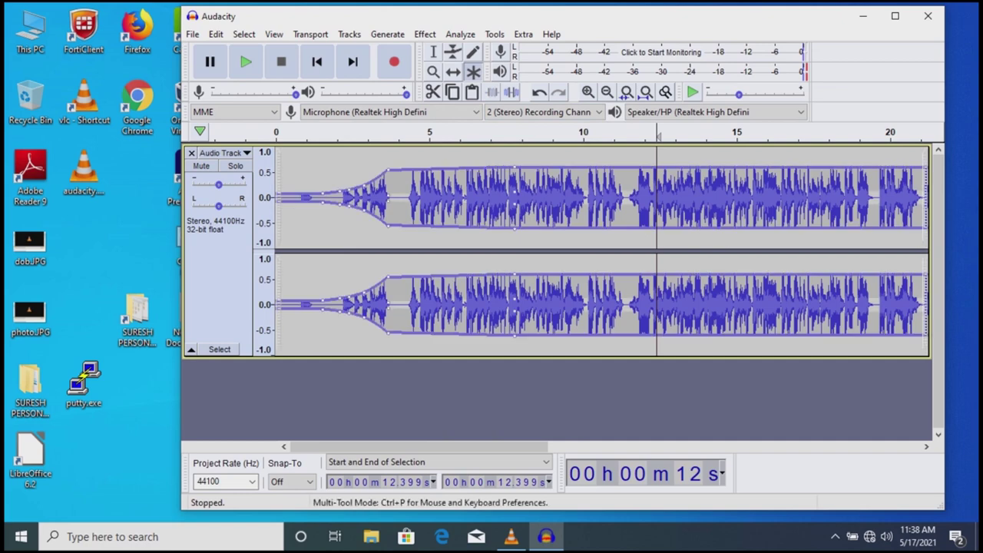
{"action": "left_click_drag", "start_coordinate": [571, 286], "coordinate": [724, 286]}
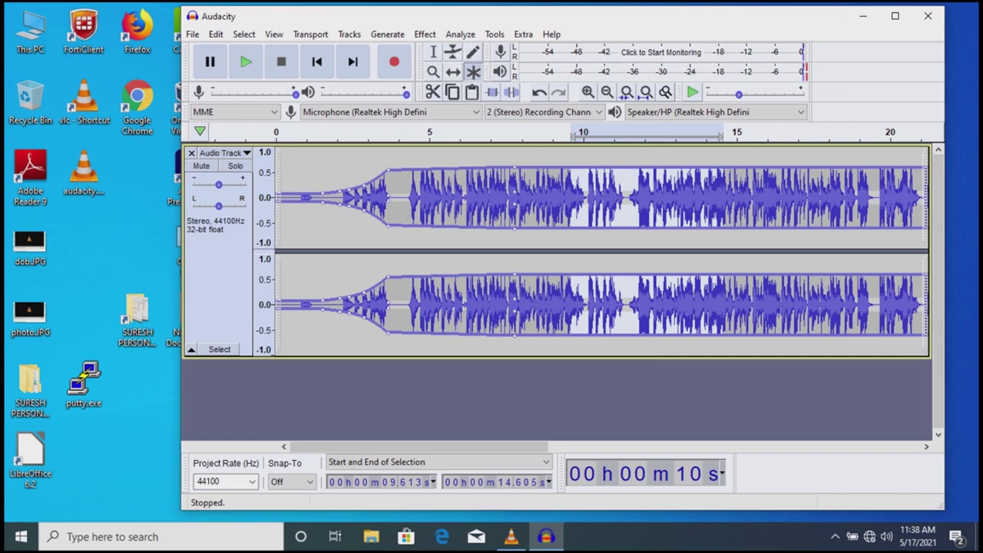
- Shift the clip with the Multi-Tool to start at about 0.8 seconds, and magnify the waveform around 6.4 seconds
{"action": "left_click_drag", "start_coordinate": [279, 197], "coordinate": [311, 198]}
{"action": "left_click_drag", "start_coordinate": [570, 200], "coordinate": [562, 199]}
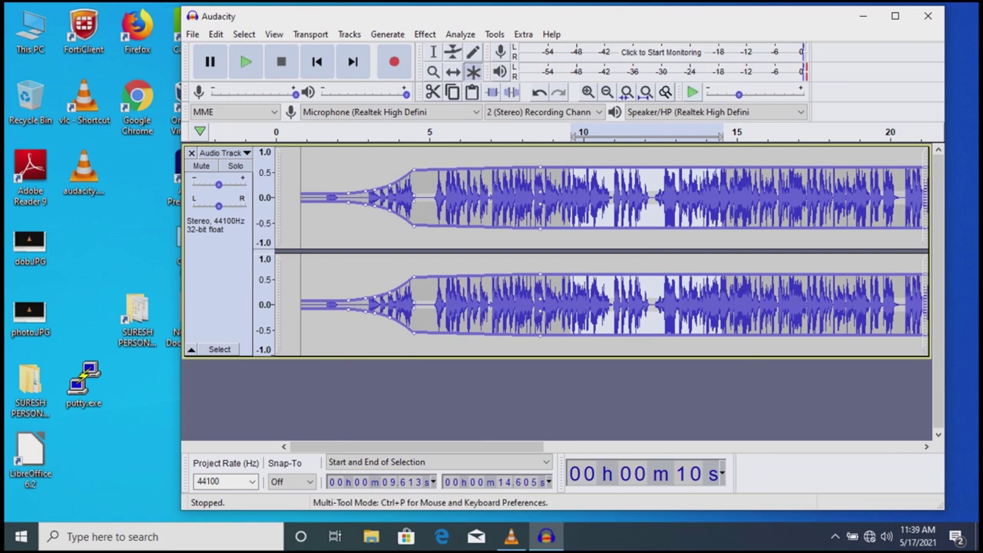
{"action": "left_click_drag", "start_coordinate": [478, 200], "coordinate": [477, 200]}
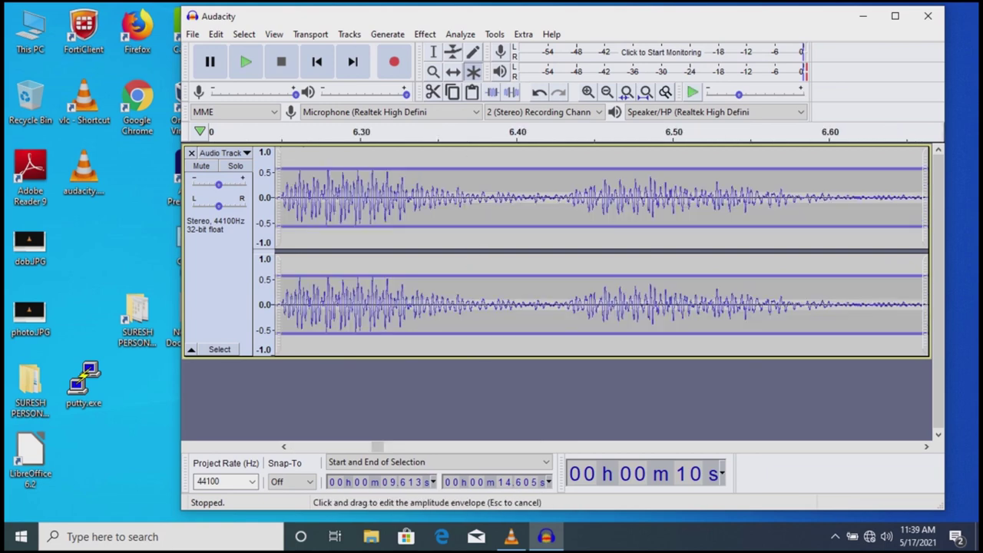
- Add an envelope point near 6.38 seconds with the Multi-Tool, shift the clip slightly later, and fit the project to the width
{"action": "left_click", "coordinate": [482, 199]}
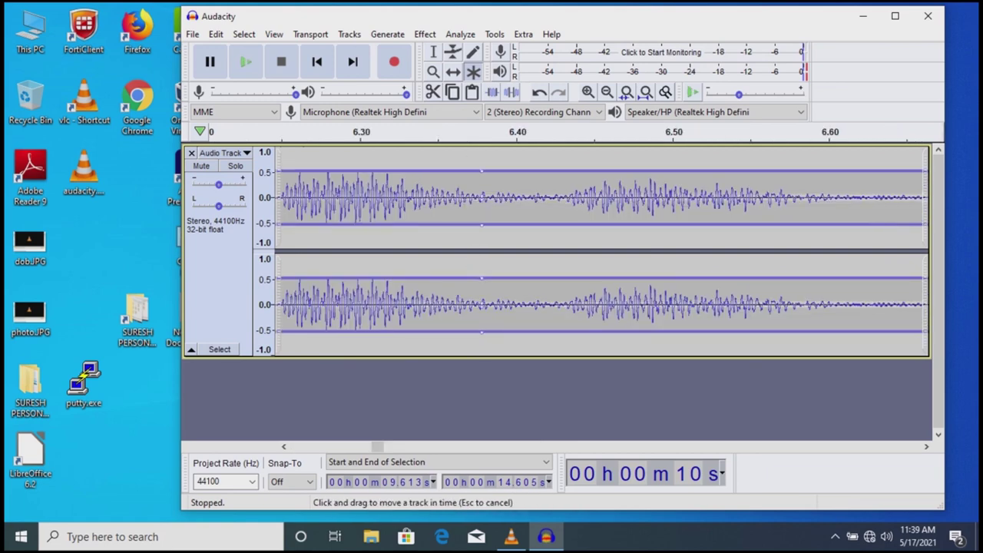
{"action": "key", "text": "ctrl"}
{"action": "key", "text": "shift"}
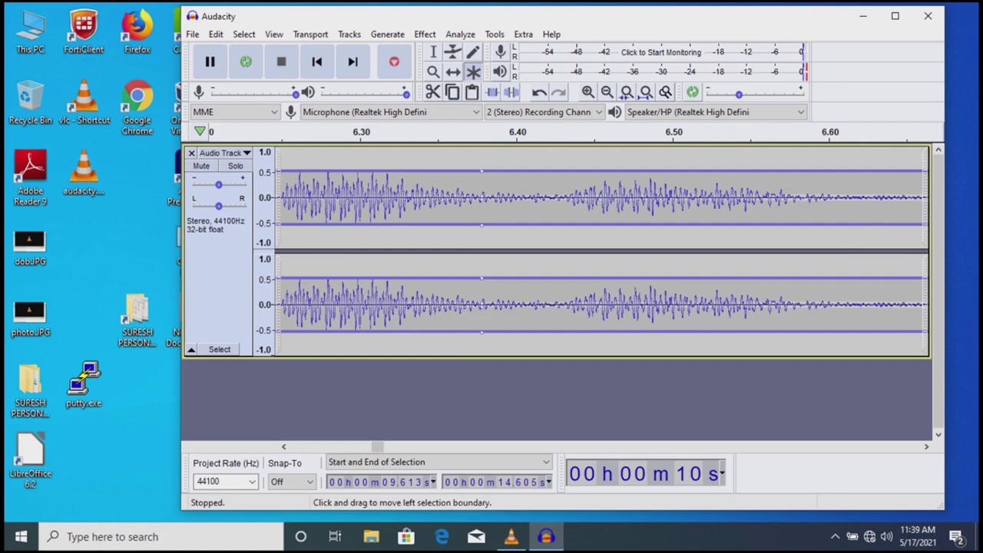
{"action": "key", "text": "ctrl"}
{"action": "left_click_drag", "start_coordinate": [481, 200], "coordinate": [502, 200]}
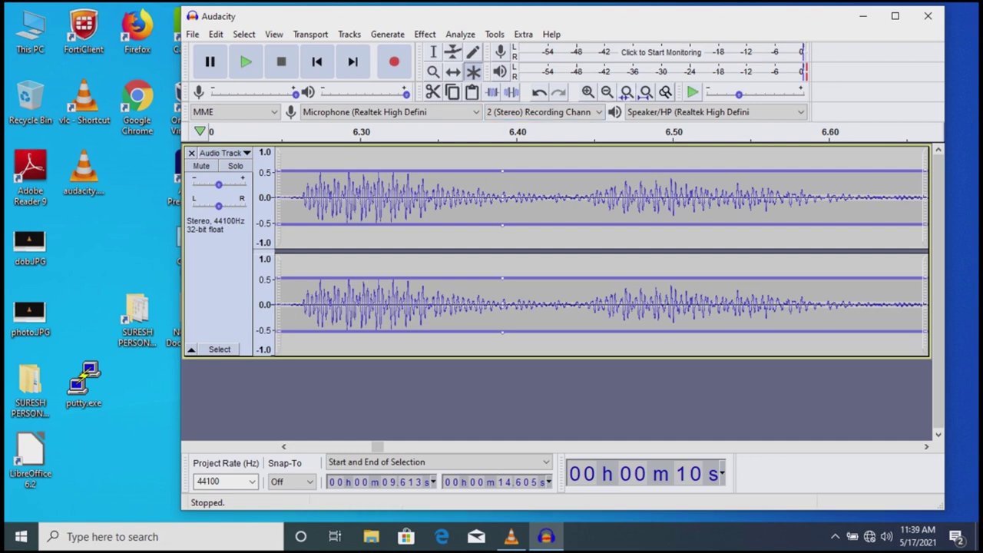
{"action": "left_click", "coordinate": [646, 91]}
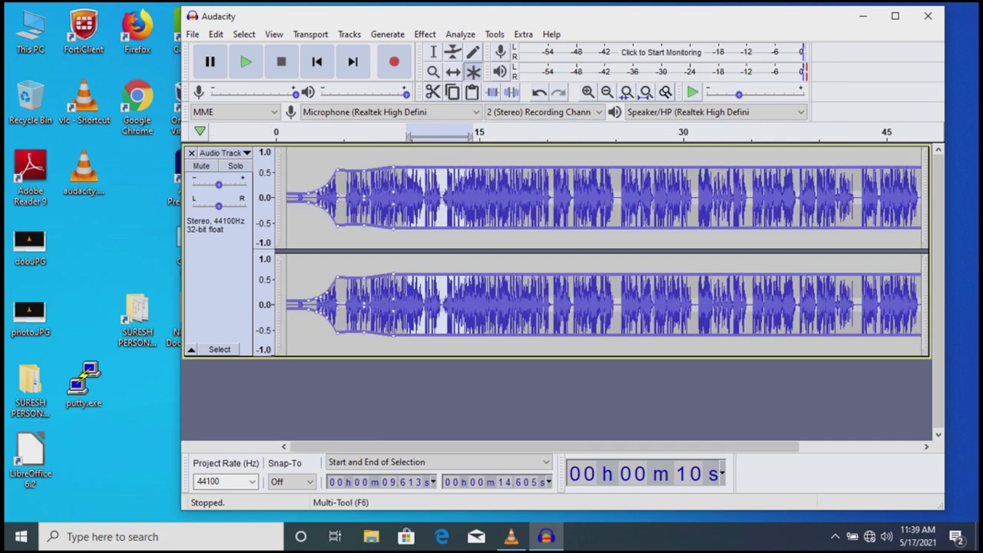
- Copy the audio from about 6.1 to 7.83 seconds with the Selection Tool and paste it at about 1.84 seconds
{"action": "key", "text": "F1"}
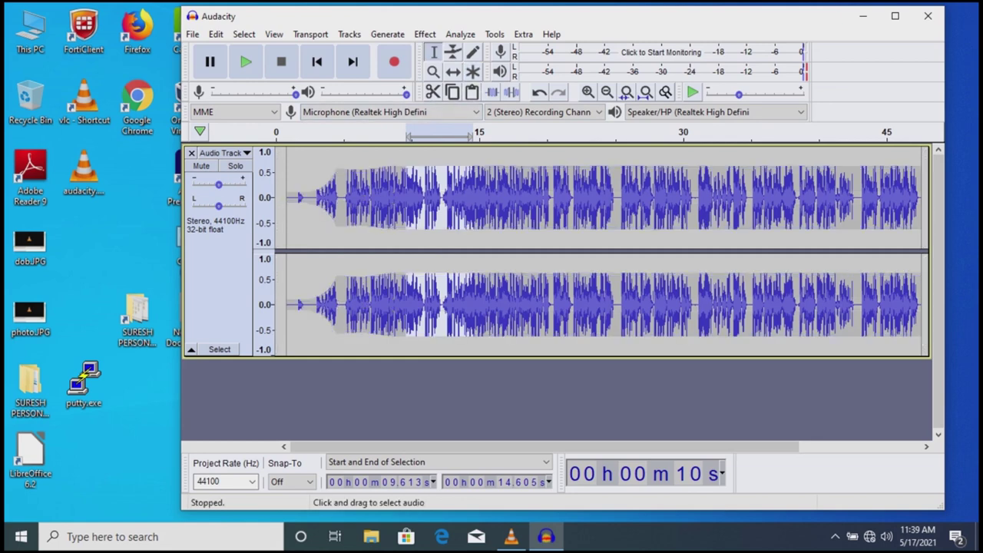
{"action": "left_click", "coordinate": [358, 198]}
{"action": "left_click_drag", "start_coordinate": [358, 197], "coordinate": [381, 198]}
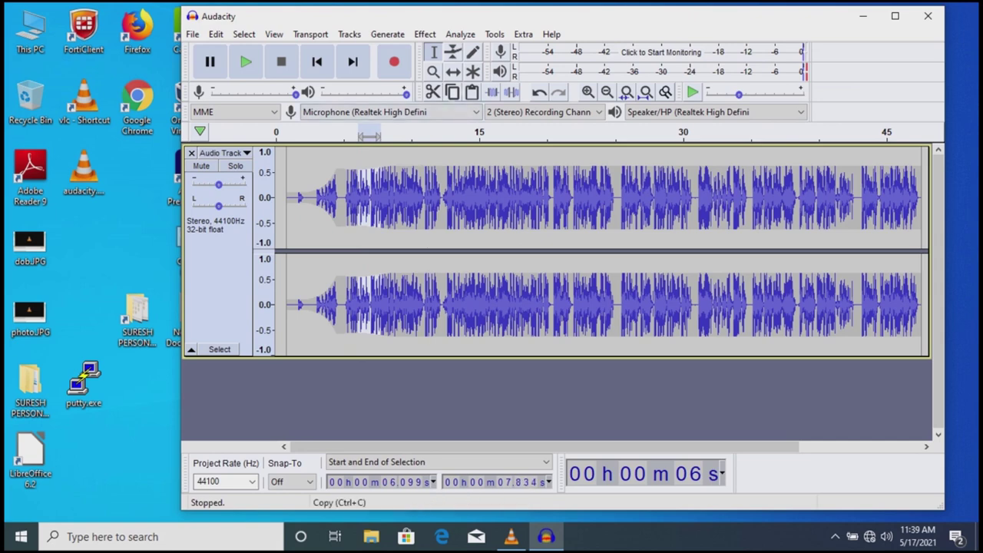
{"action": "left_click", "coordinate": [453, 92]}
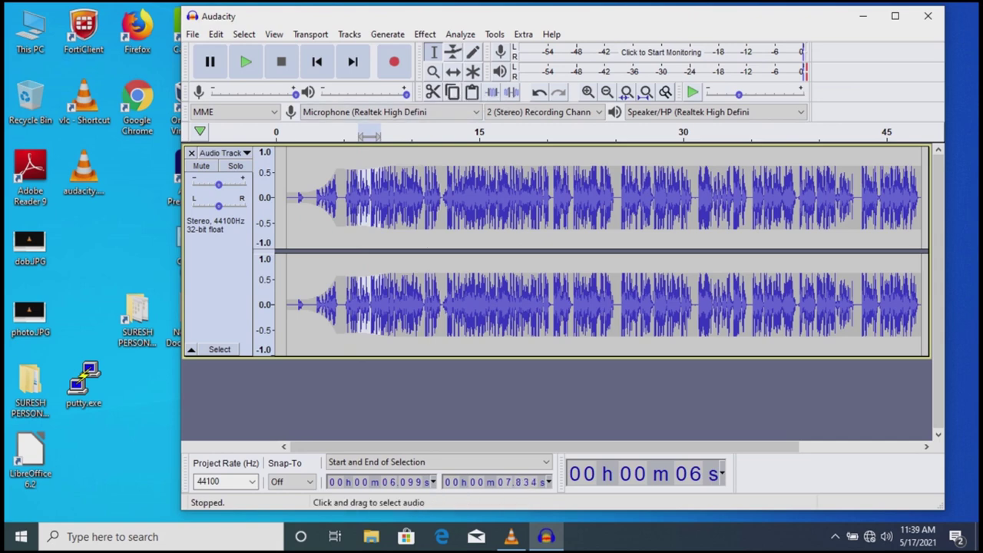
{"action": "left_click", "coordinate": [301, 192]}
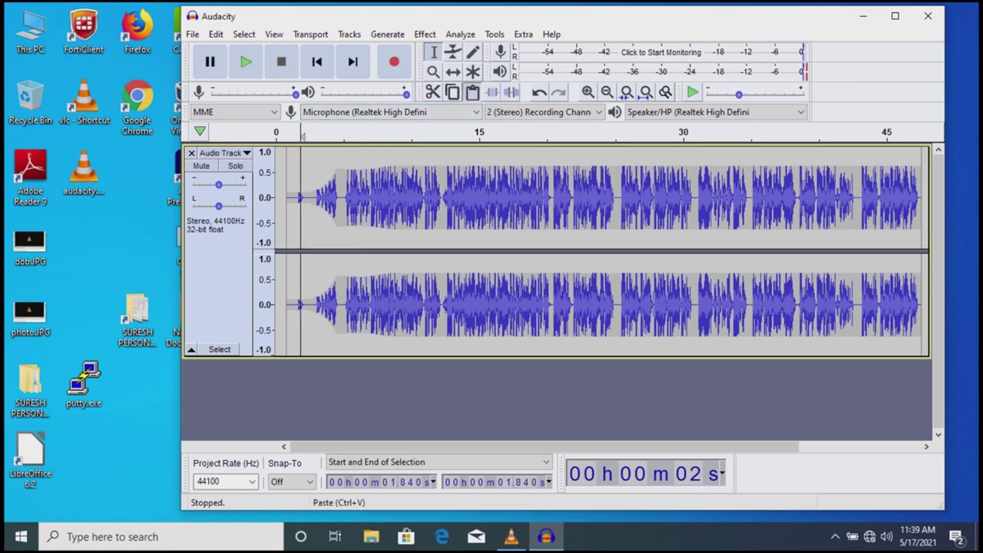
{"action": "left_click", "coordinate": [471, 92]}
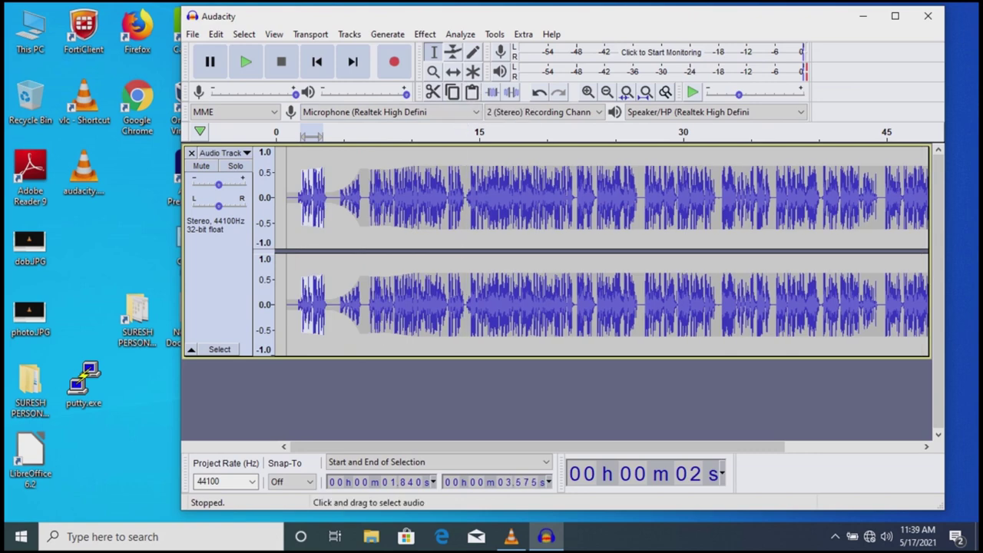
- Cut the audio from about 1.63 to 4.05 seconds out of the track
{"action": "left_click_drag", "start_coordinate": [299, 218], "coordinate": [330, 218]}
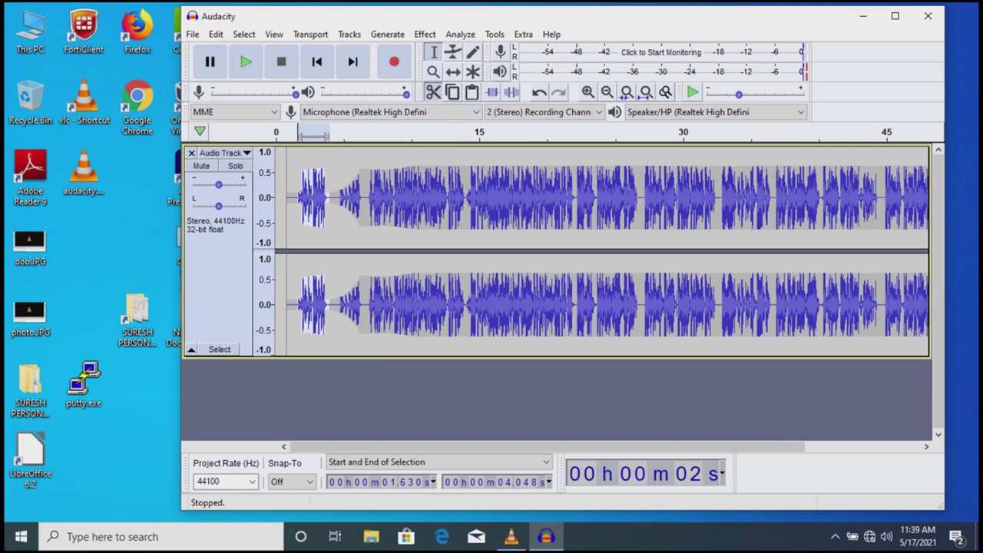
{"action": "left_click", "coordinate": [433, 91]}
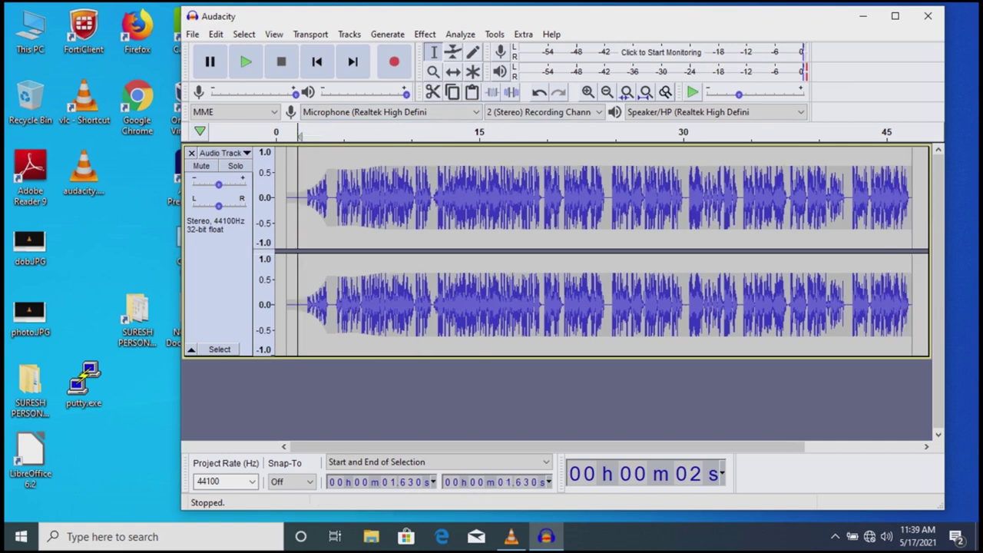
- Trim away the audio outside about 5.26 to 30.97 seconds, and undo the trim
{"action": "left_click_drag", "start_coordinate": [348, 200], "coordinate": [694, 199]}
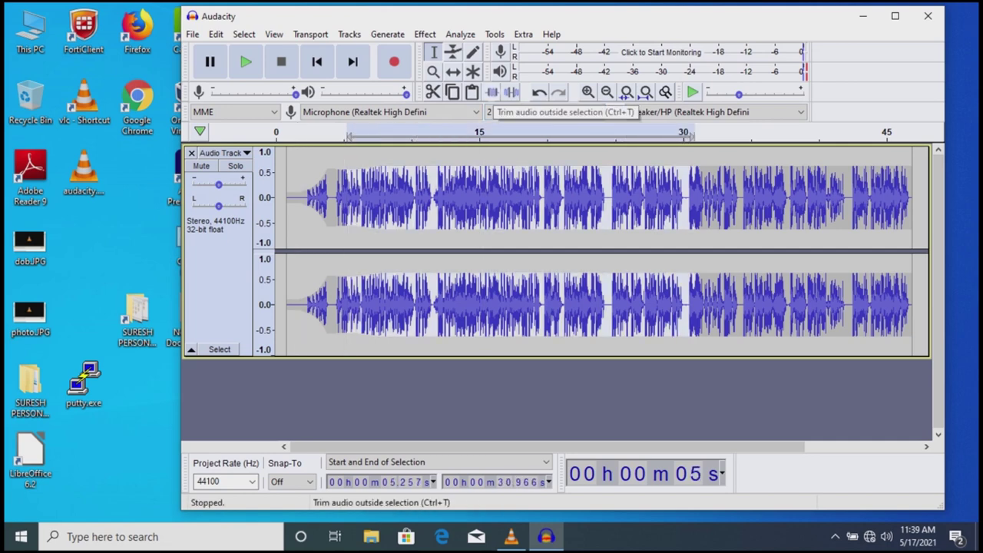
{"action": "left_click", "coordinate": [492, 93]}
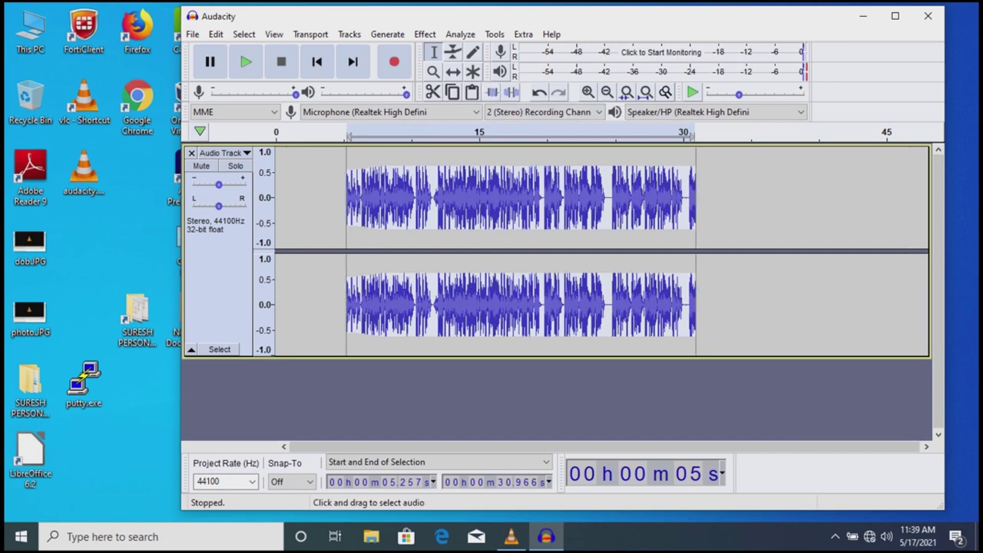
{"action": "key", "text": "ctrl+z"}
- Silence the audio from about 10.2 to 12.72 seconds, and try undoing and redoing the silencing
{"action": "left_click", "coordinate": [491, 200]}
{"action": "left_click_drag", "start_coordinate": [414, 200], "coordinate": [449, 198]}
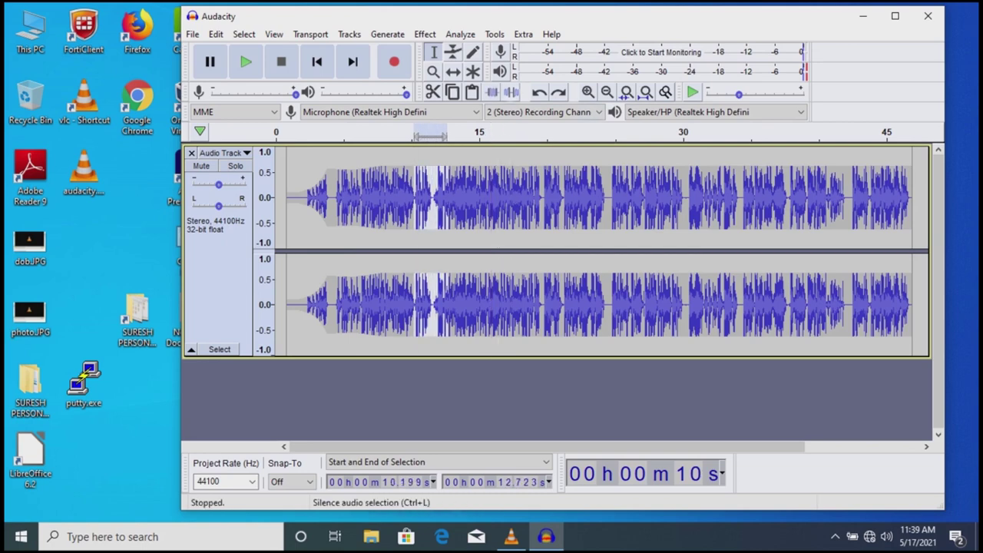
{"action": "left_click", "coordinate": [510, 92]}
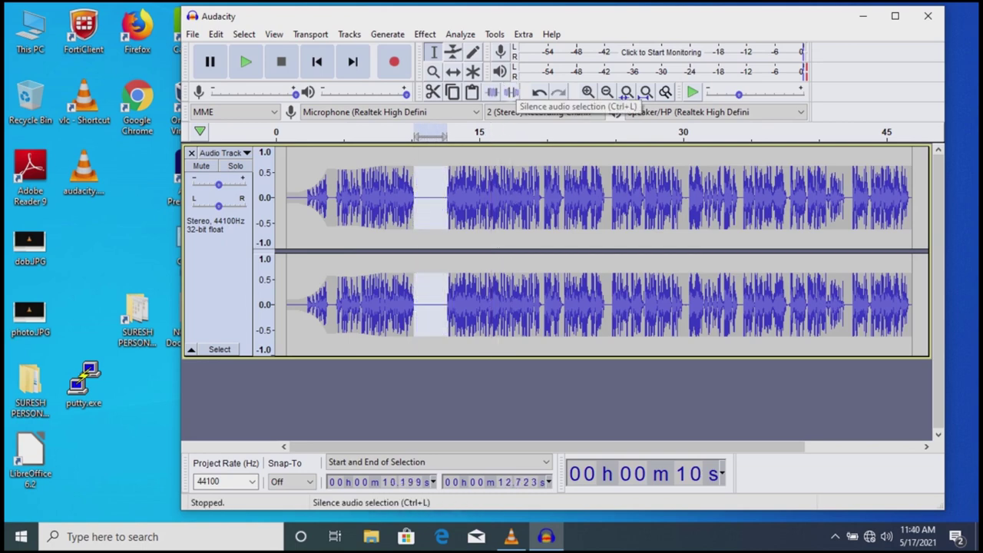
{"action": "left_click", "coordinate": [445, 200]}
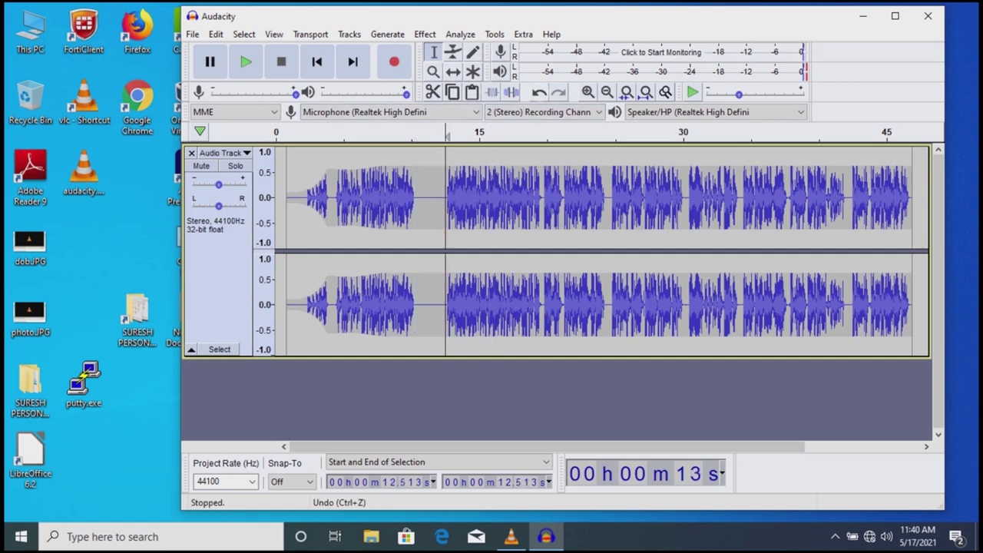
{"action": "left_click", "coordinate": [539, 92]}
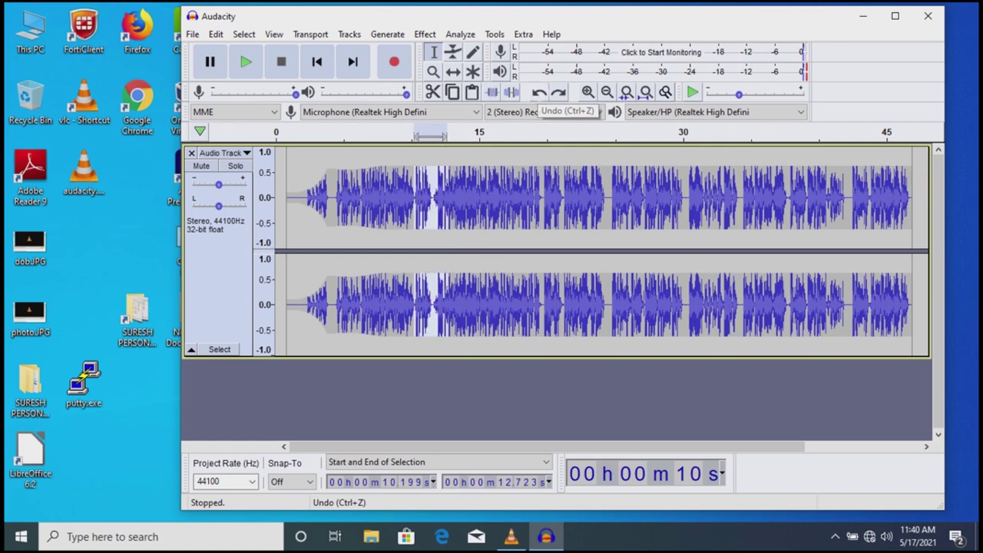
{"action": "left_click", "coordinate": [558, 92]}
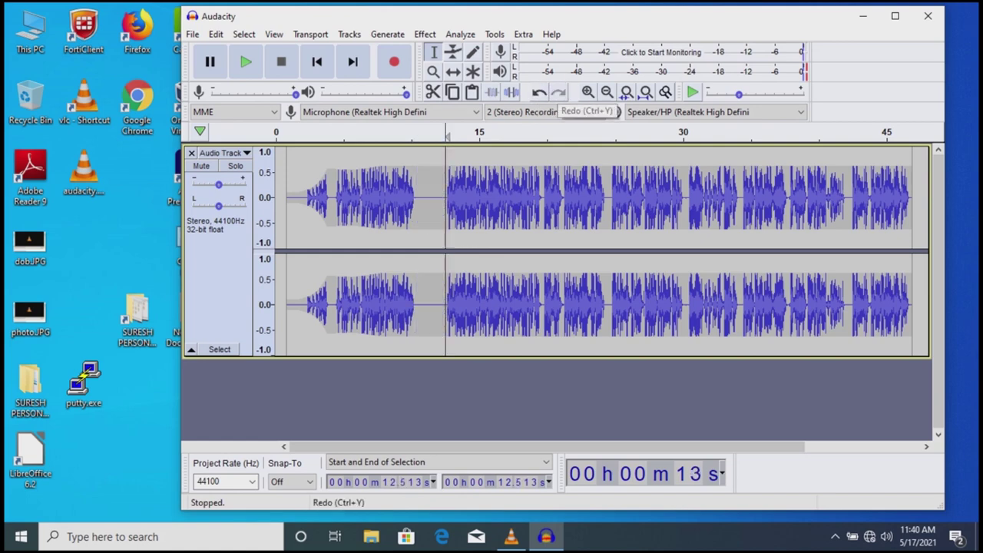
- Zoom the timeline in and back out, and try fitting the selection to the width with no audio selected
{"action": "left_click", "coordinate": [587, 91]}
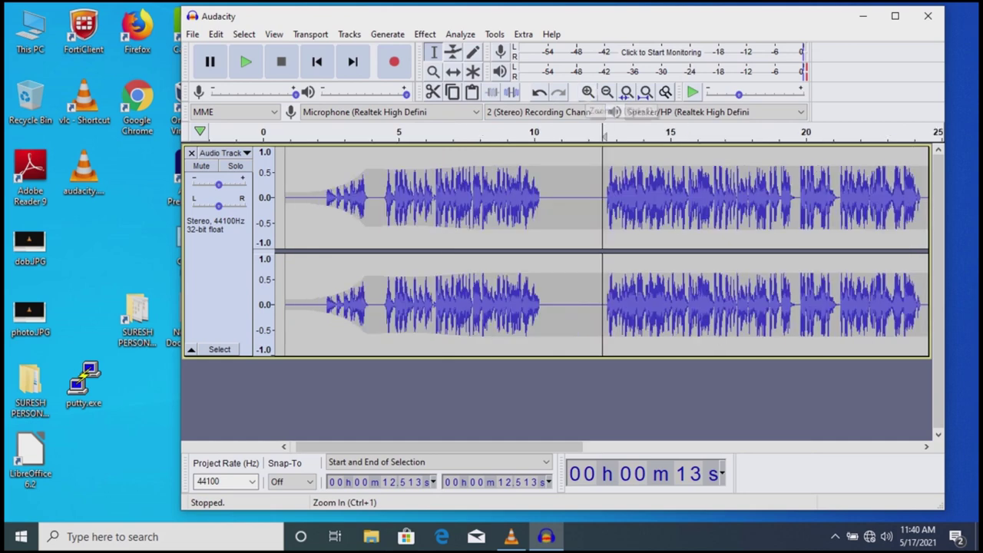
{"action": "left_click", "coordinate": [607, 92]}
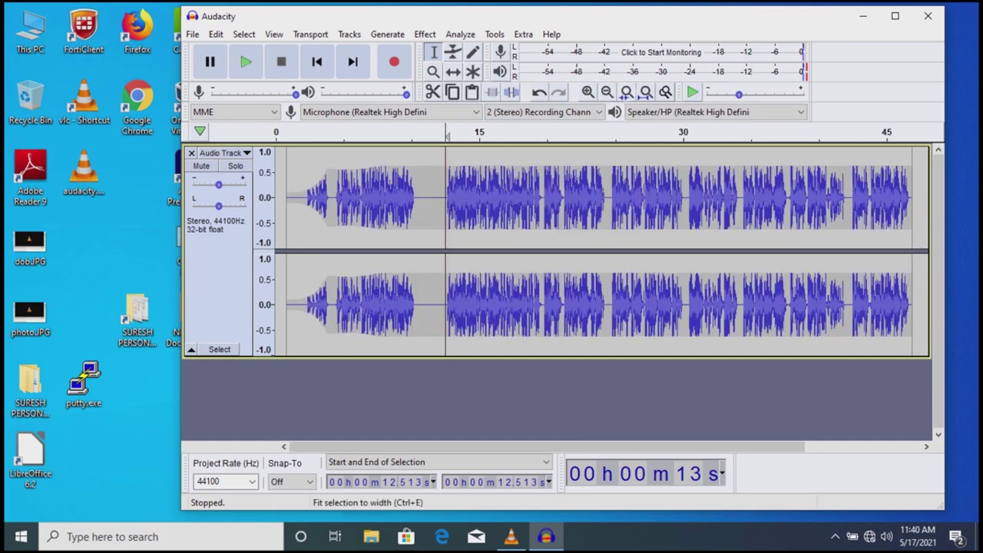
{"action": "left_click", "coordinate": [627, 91]}
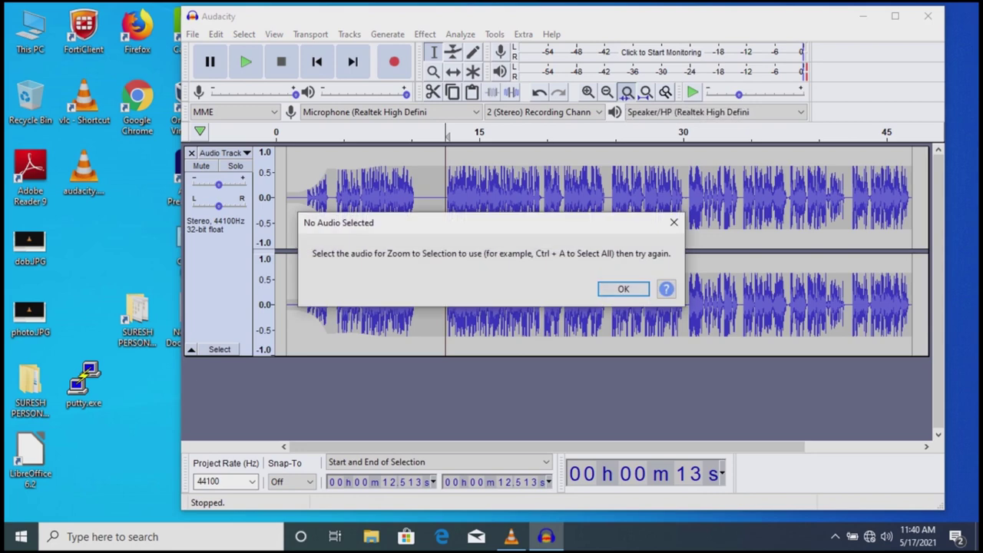
{"action": "left_click", "coordinate": [622, 289]}
- Select all the audio and try fitting the selection and the project to the width, plus the zoom toggle
{"action": "key", "text": "ctrl+a"}
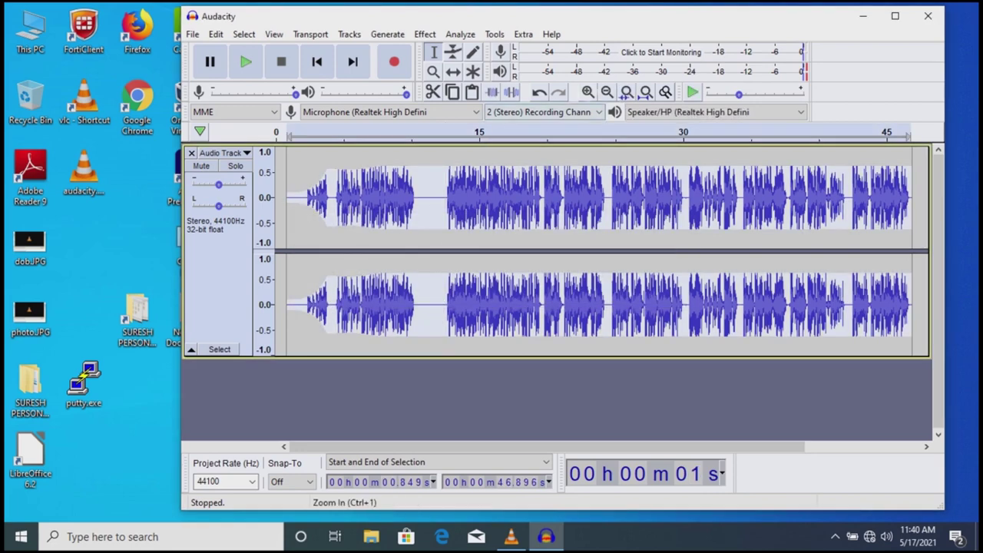
{"action": "left_click", "coordinate": [626, 92]}
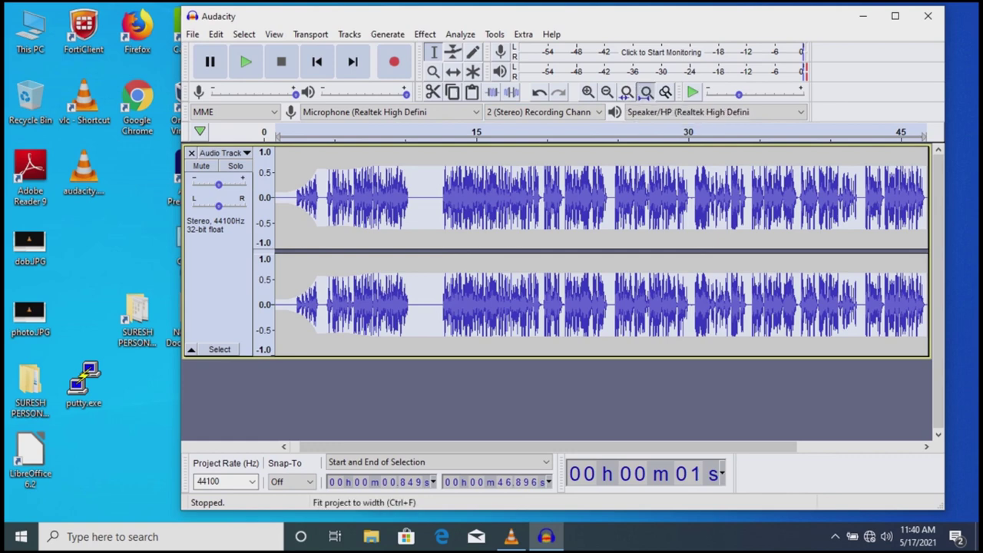
{"action": "left_click", "coordinate": [646, 91]}
{"action": "left_click", "coordinate": [665, 91]}
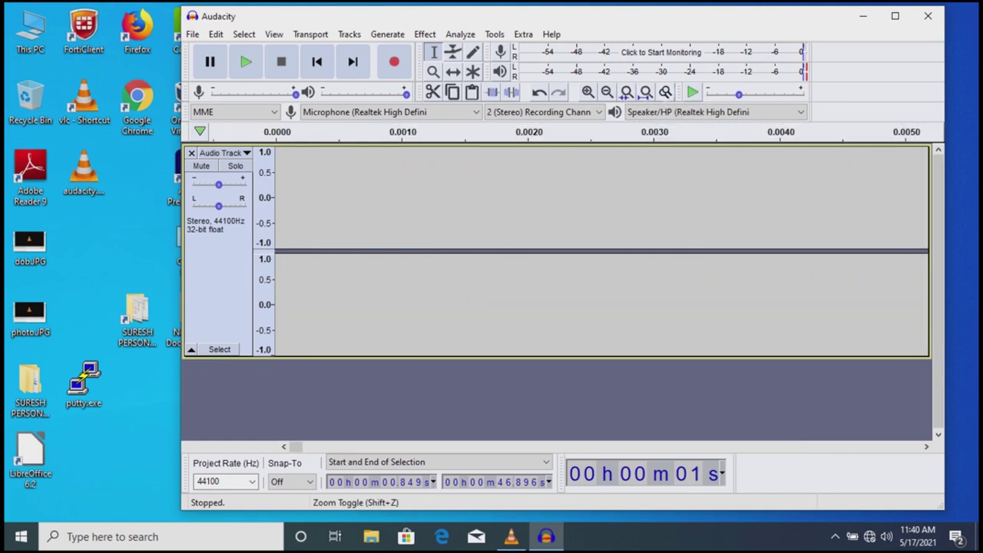
{"action": "left_click", "coordinate": [665, 92]}
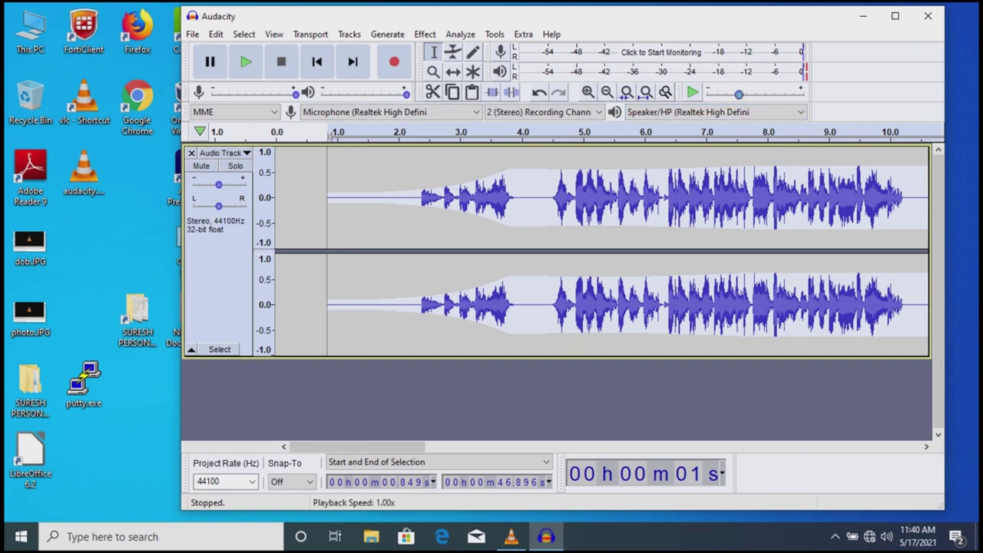
- Play the audio from about 4.59 to 7.58 seconds at a raised playback speed, and restore the normal speed
{"action": "left_click_drag", "start_coordinate": [738, 95], "coordinate": [739, 95]}
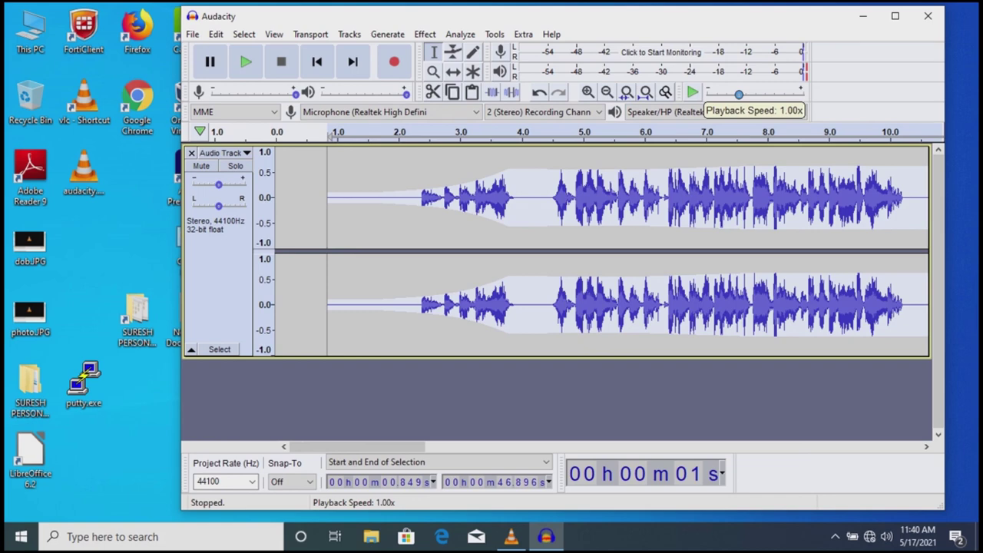
{"action": "left_click_drag", "start_coordinate": [570, 200], "coordinate": [741, 200]}
{"action": "left_click_drag", "start_coordinate": [739, 94], "coordinate": [750, 93]}
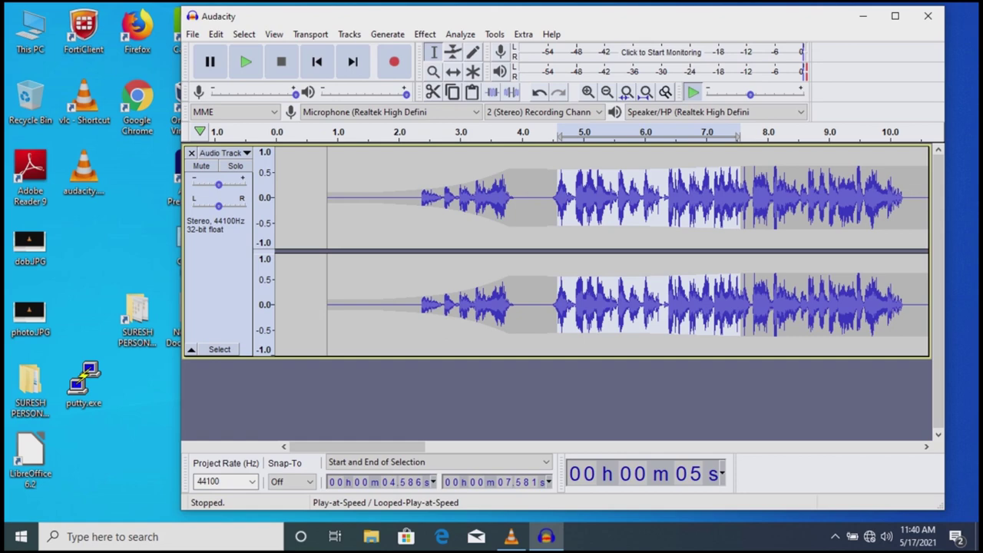
{"action": "left_click", "coordinate": [693, 92]}
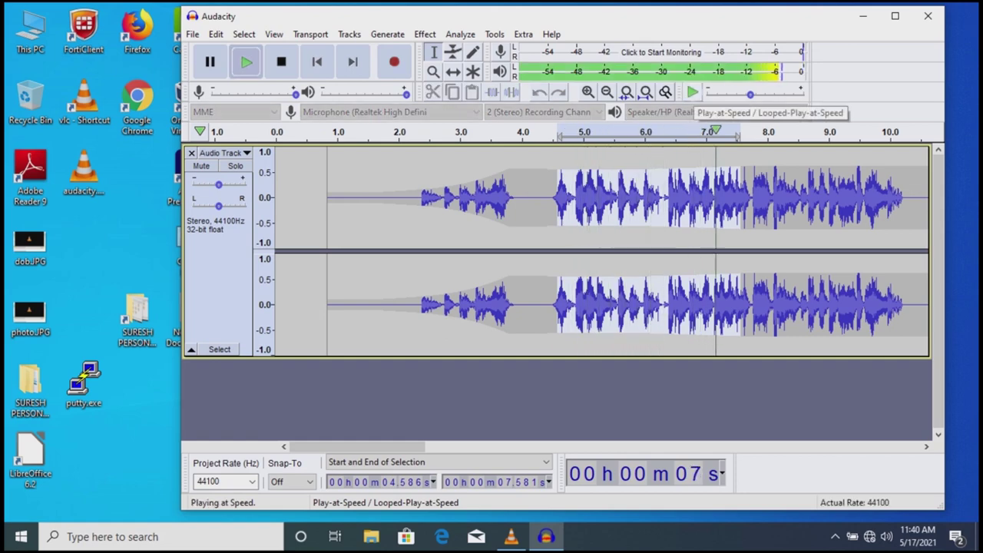
{"action": "left_click_drag", "start_coordinate": [750, 93], "coordinate": [739, 93]}
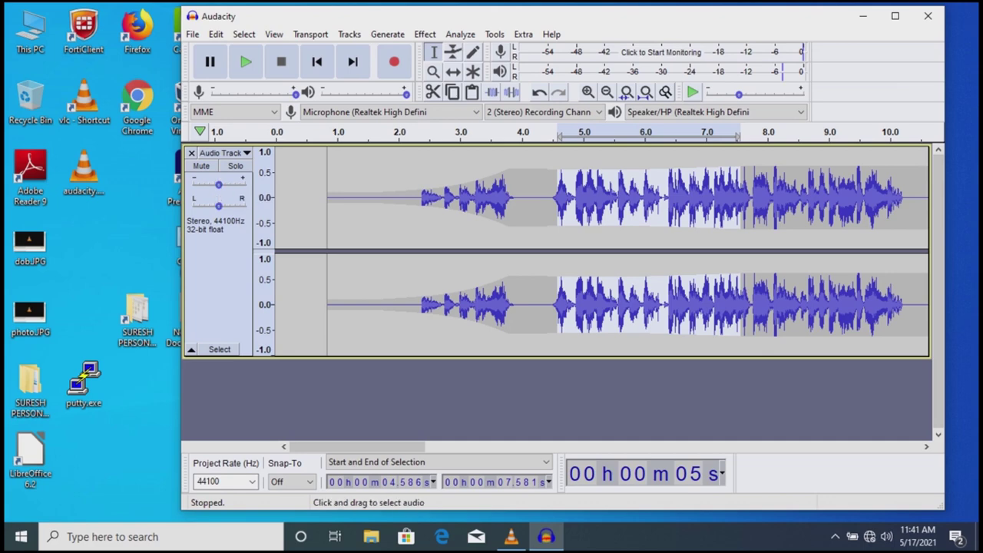
- Select the audio from about 2.97 to 5.32 seconds, raise the track's gain to about +4 dB, and play the selection
{"action": "left_click", "coordinate": [545, 200]}
{"action": "left_click_drag", "start_coordinate": [459, 200], "coordinate": [602, 200]}
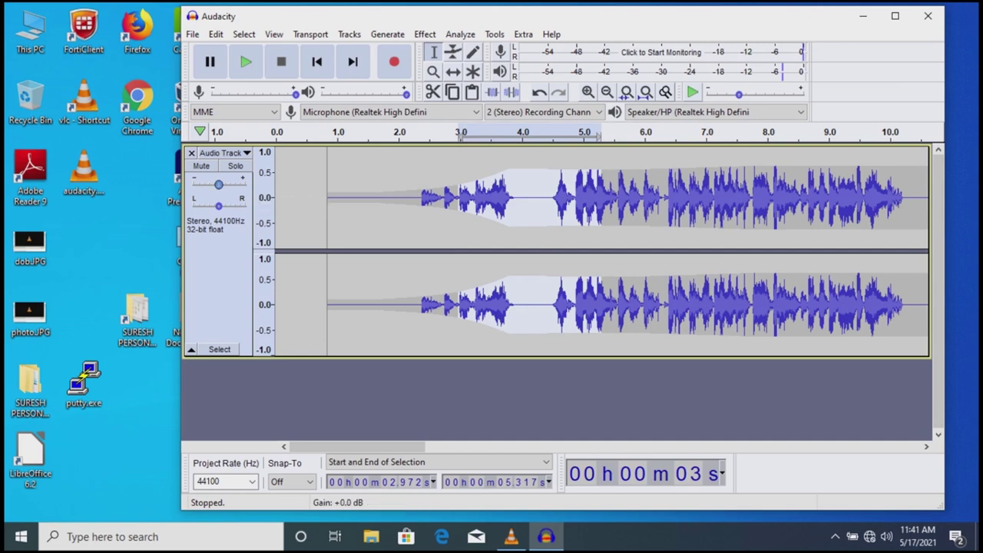
{"action": "left_click_drag", "start_coordinate": [218, 185], "coordinate": [223, 184]}
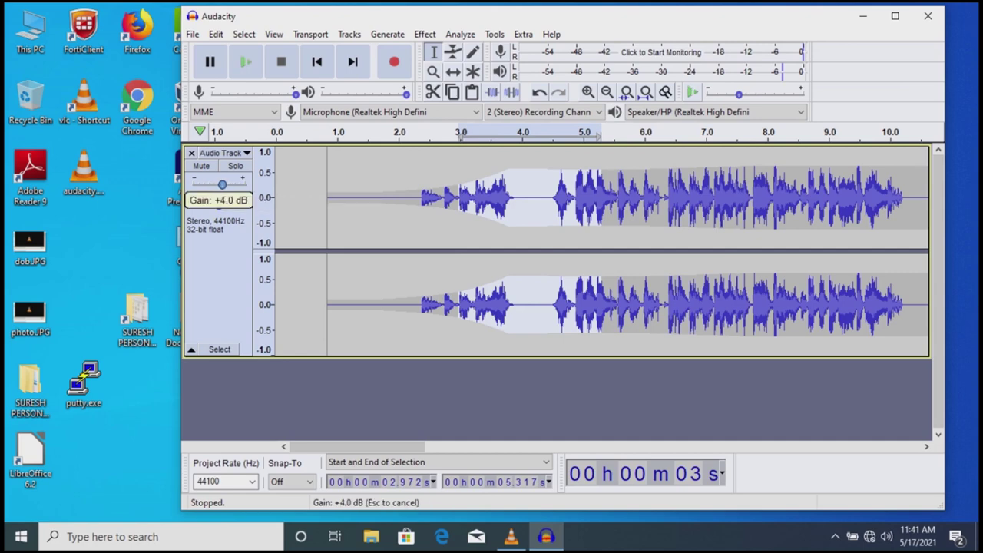
{"action": "left_click_drag", "start_coordinate": [223, 184], "coordinate": [222, 185]}
{"action": "left_click", "coordinate": [246, 62]}
{"action": "left_click", "coordinate": [245, 61]}
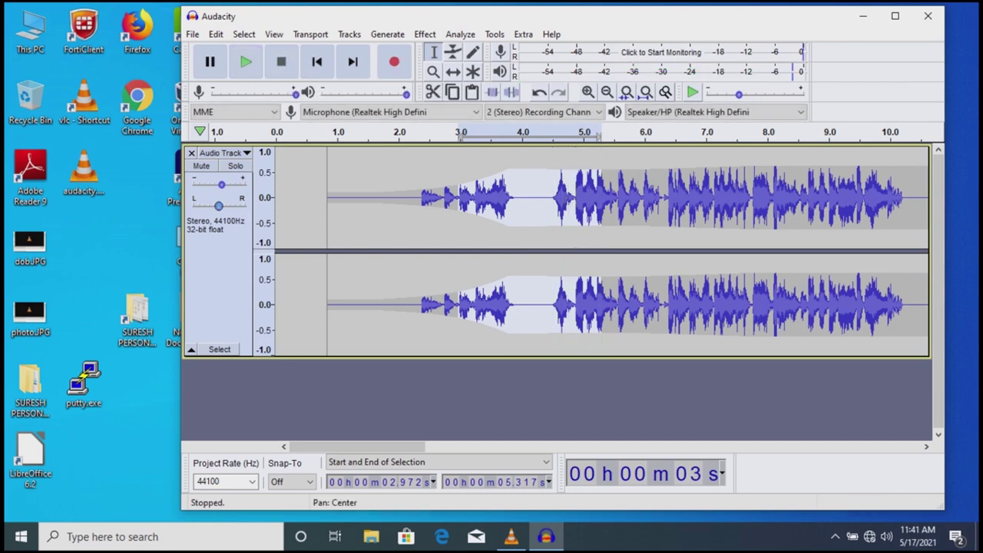
- Try the track's pan control, leaving it centered, and place the cursor at about 1.95 seconds
{"action": "mouse_move", "coordinate": [219, 206]}
{"action": "left_mouse_down"}
{"action": "mouse_move", "coordinate": [194, 205]}
{"action": "mouse_move", "coordinate": [244, 206]}
{"action": "mouse_move", "coordinate": [219, 206]}
{"action": "left_mouse_up"}
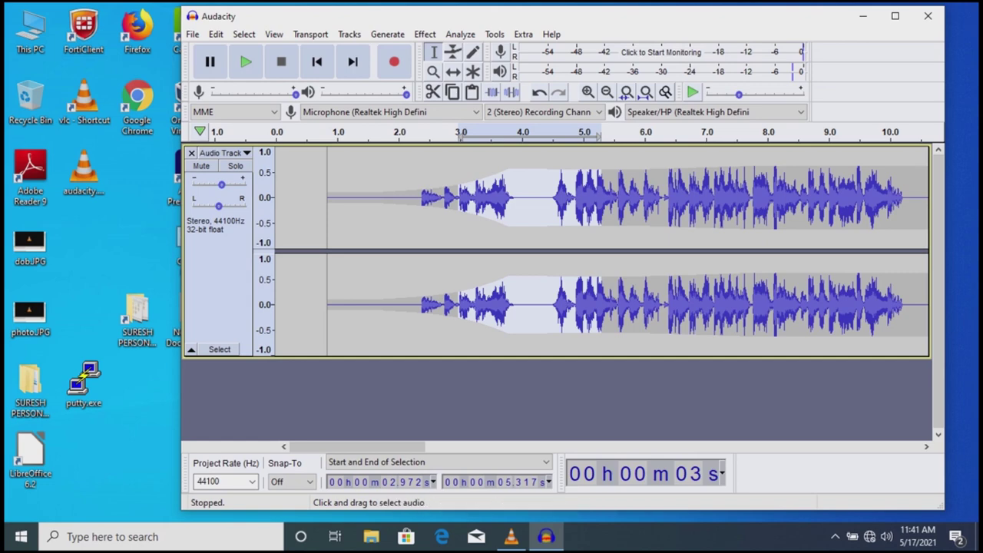
{"action": "left_click", "coordinate": [396, 197]}
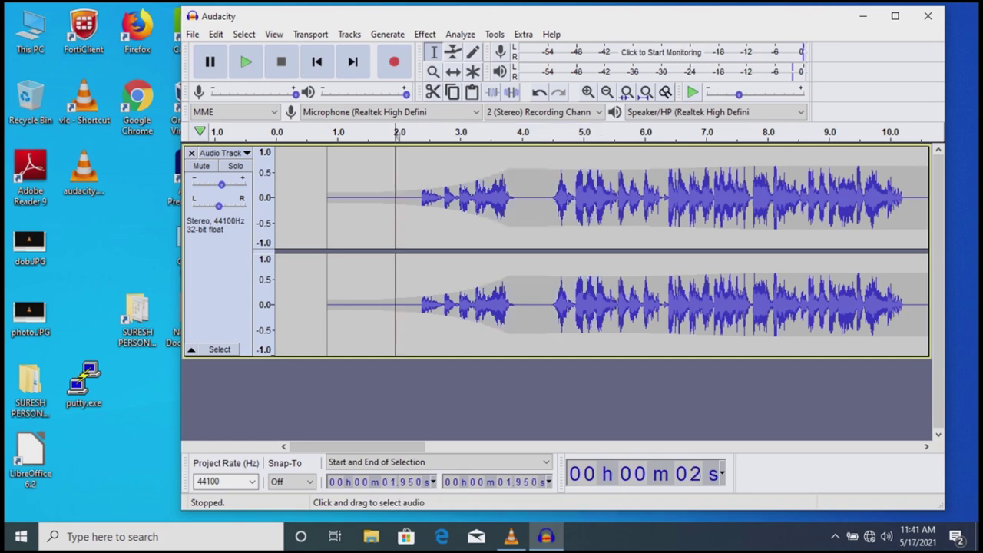
- Look through the export formats and the project saving options, and return to the track without choosing any
{"action": "left_click", "coordinate": [192, 34]}
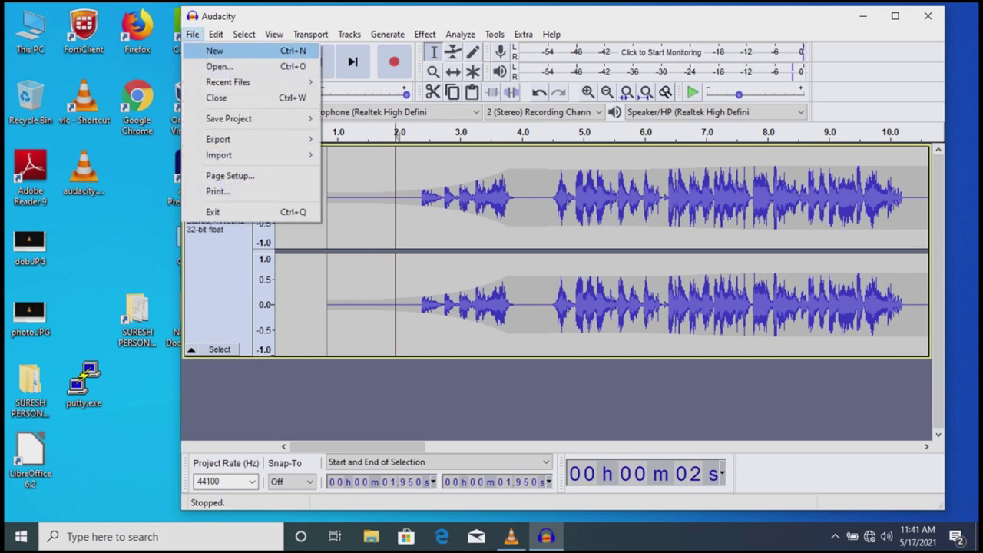
{"action": "mouse_move", "coordinate": [223, 139]}
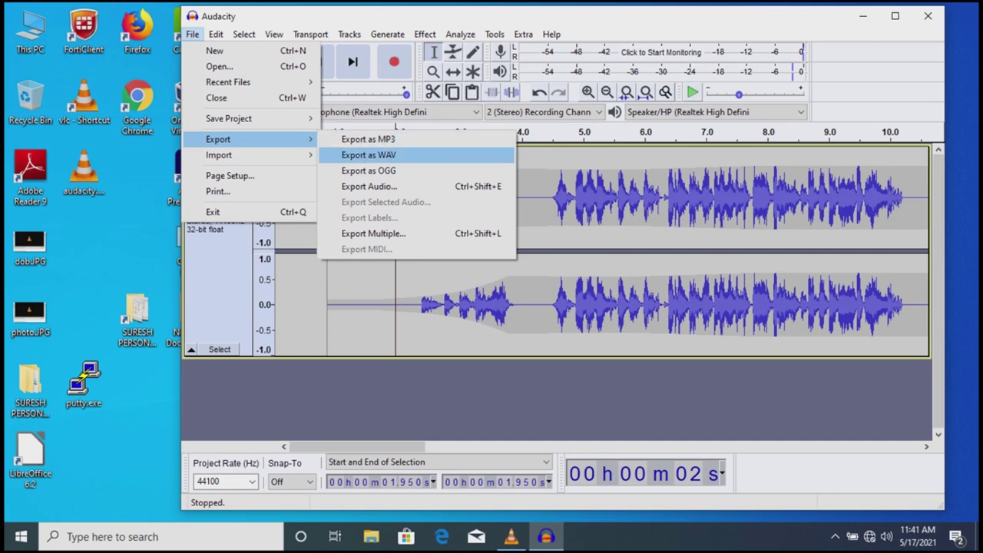
{"action": "mouse_move", "coordinate": [250, 119]}
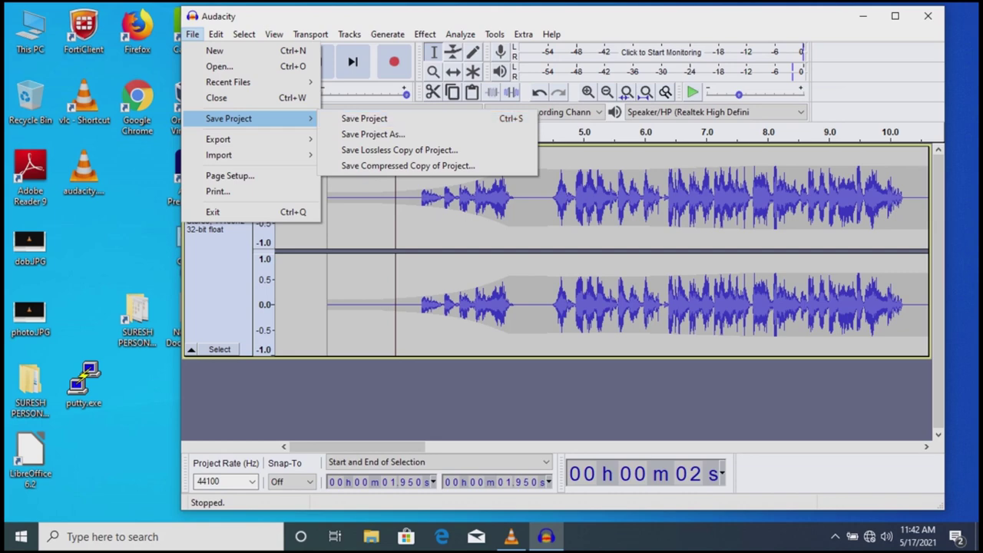
{"action": "left_click", "coordinate": [479, 200]}
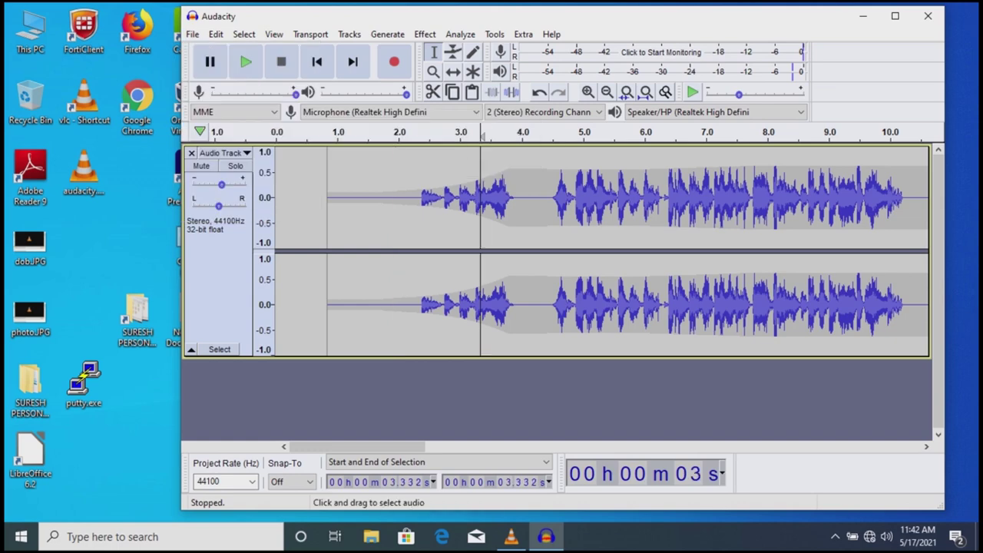
- Select the audio from about 1.64 to 16.44 seconds, and reselect only the silent gap from about 10.32 to 12.46 seconds
{"action": "left_click_drag", "start_coordinate": [376, 200], "coordinate": [933, 199]}
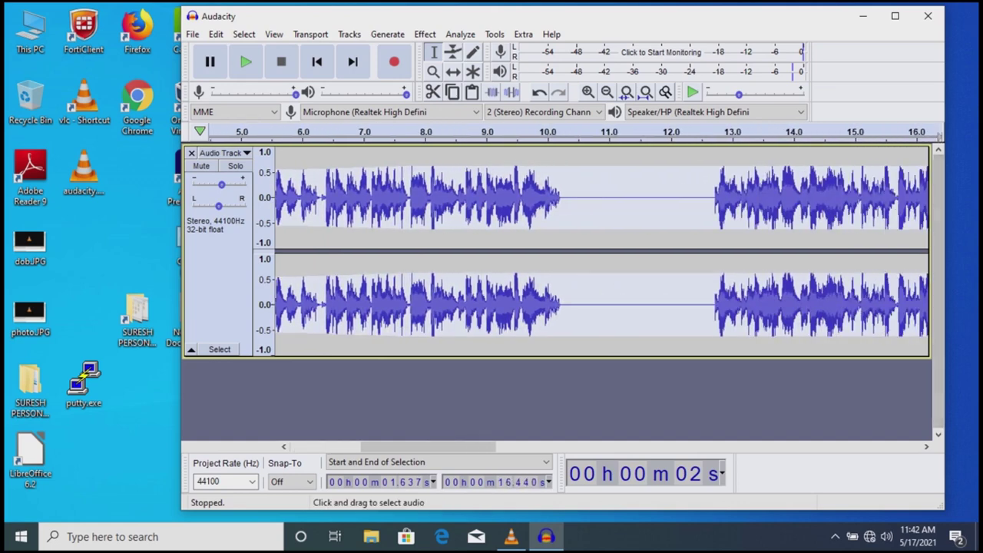
{"action": "left_click", "coordinate": [565, 199]}
{"action": "left_click_drag", "start_coordinate": [567, 199], "coordinate": [698, 199]}
{"action": "left_click_drag", "start_coordinate": [428, 447], "coordinate": [357, 447]}
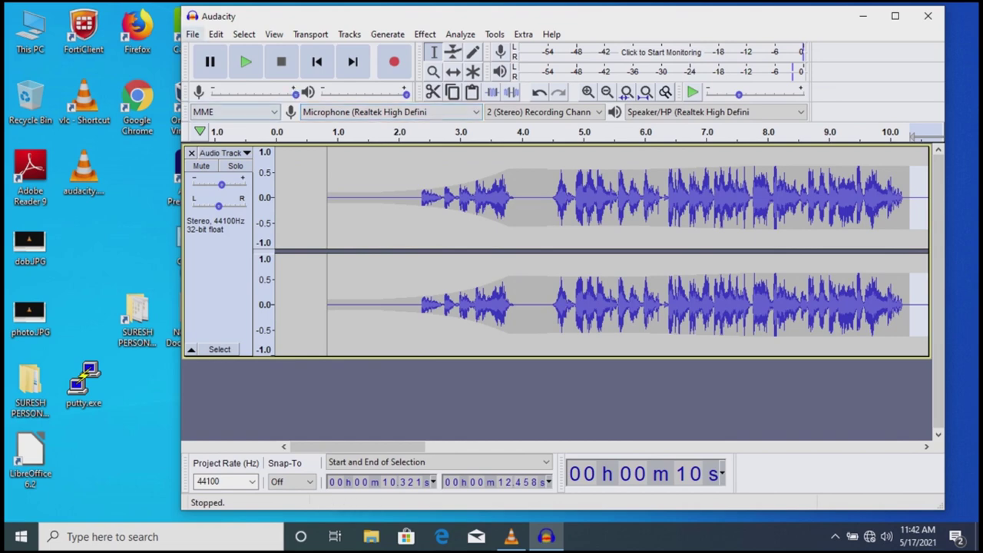
- Close the current project without saving it
{"action": "left_click", "coordinate": [192, 33]}
{"action": "left_click", "coordinate": [216, 97]}
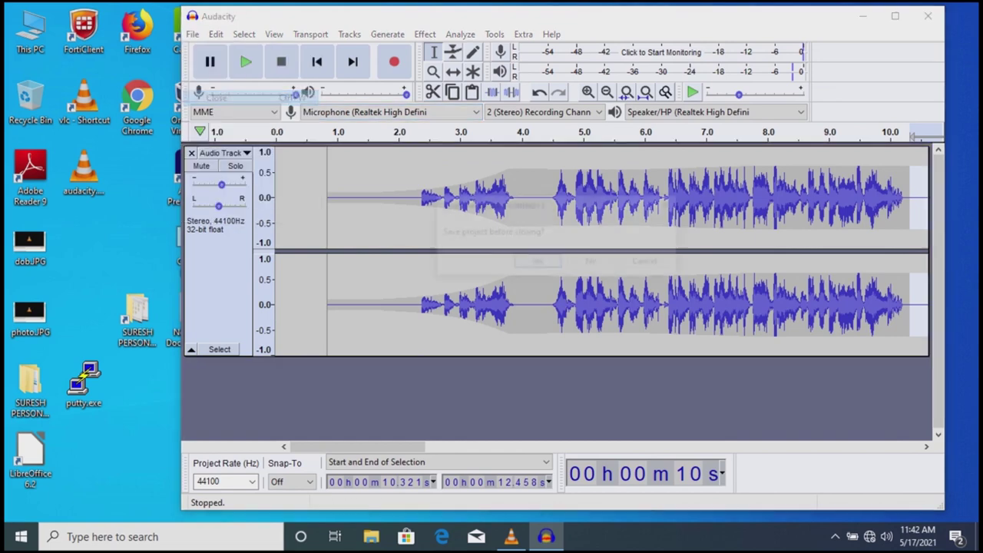
{"action": "left_click", "coordinate": [590, 261]}
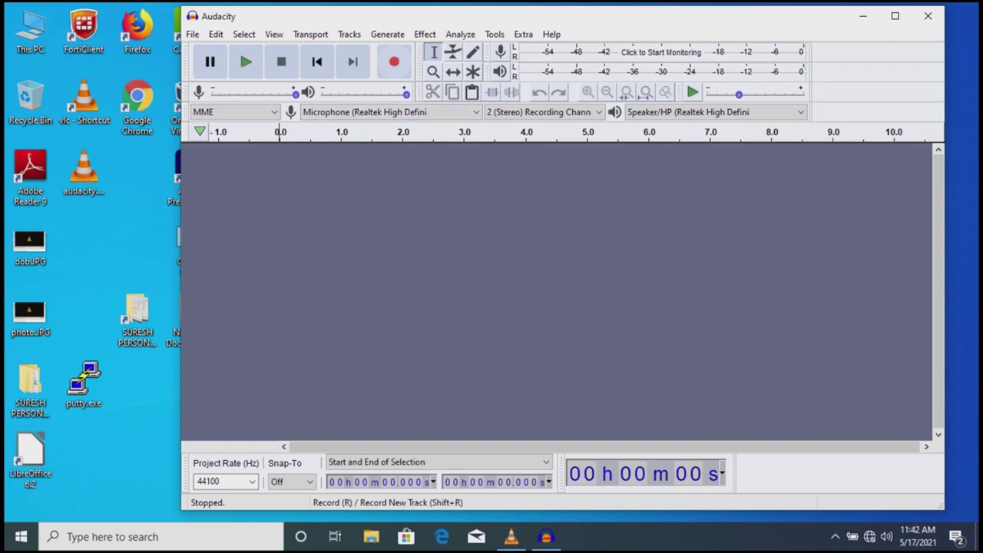
- Record a new voice track about 23 seconds long, and play part of it from about 17.36 seconds
{"action": "left_click", "coordinate": [394, 61]}
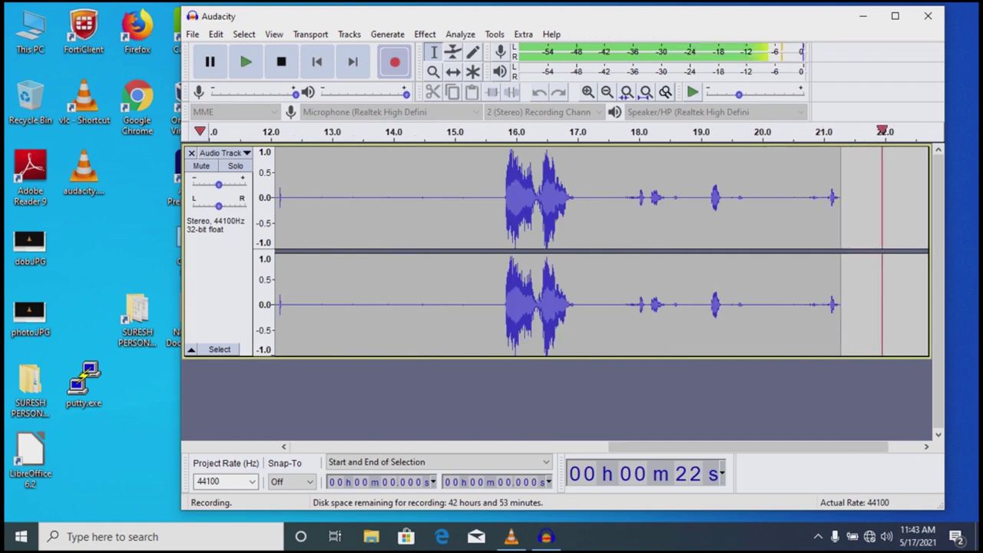
{"action": "left_click", "coordinate": [281, 62]}
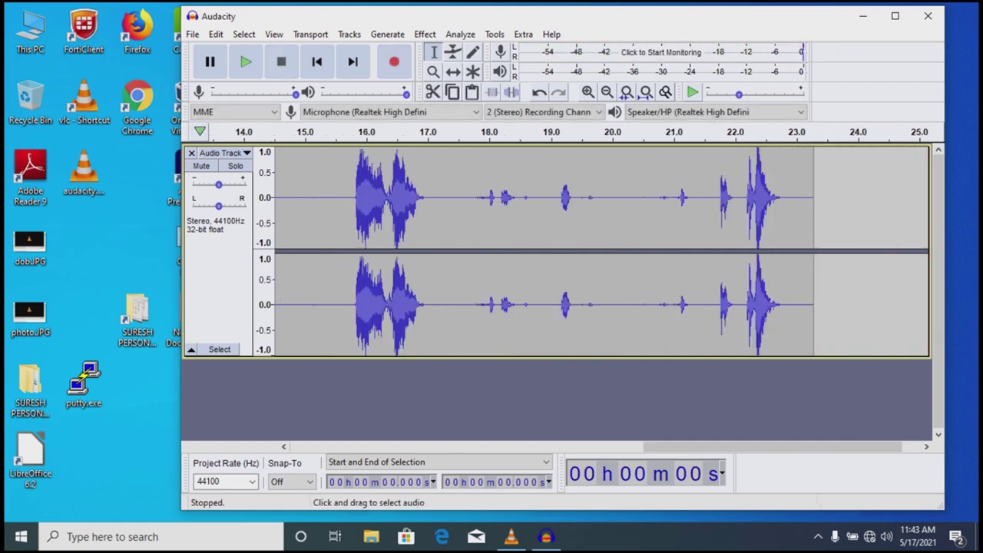
{"action": "left_click", "coordinate": [450, 299]}
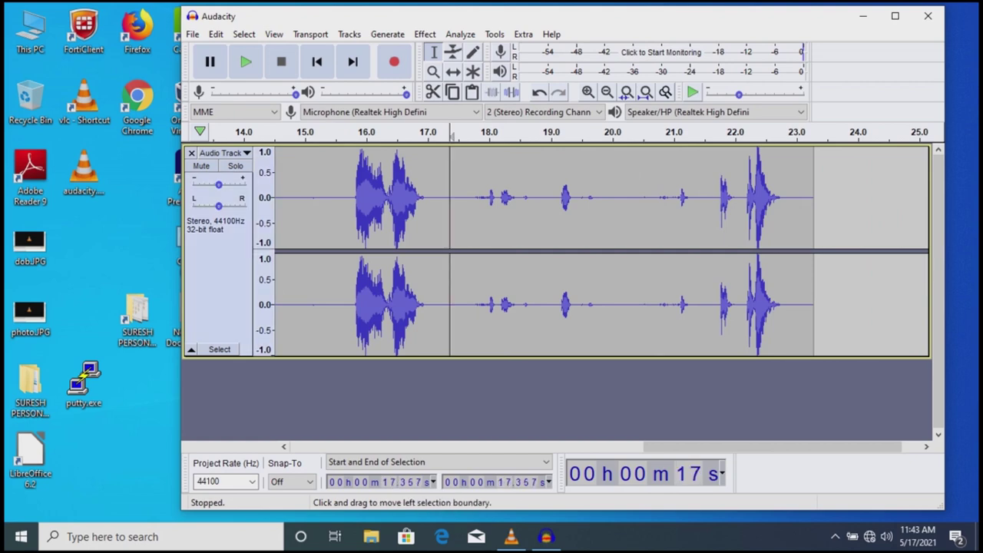
{"action": "left_click", "coordinate": [245, 62]}
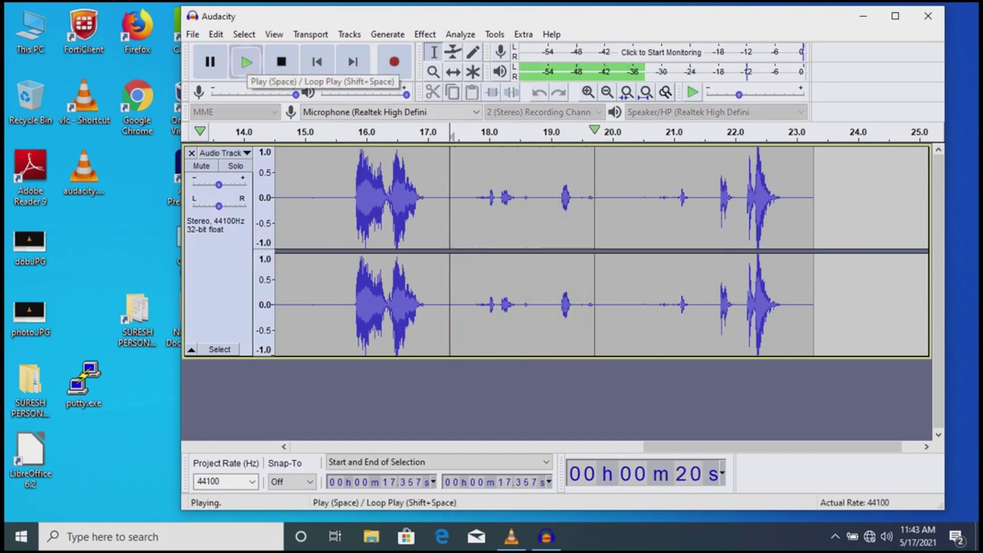
{"action": "left_click", "coordinate": [281, 61]}
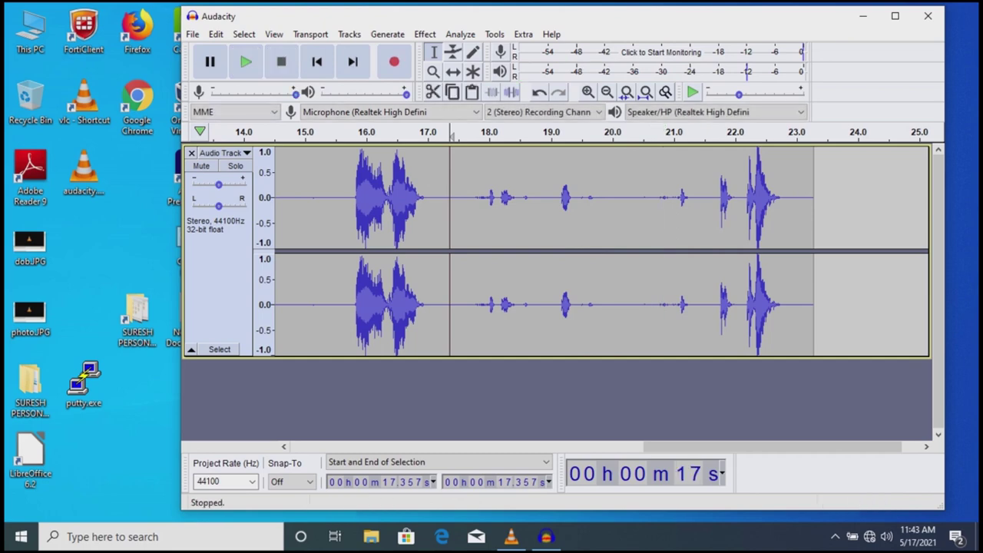
- Select the background noise from about 17.23 to 21.28 seconds and capture it as the Noise Reduction profile
{"action": "mouse_move", "coordinate": [772, 446]}
{"action": "left_mouse_down"}
{"action": "mouse_move", "coordinate": [539, 447]}
{"action": "mouse_move", "coordinate": [783, 446]}
{"action": "left_mouse_up"}
{"action": "left_click_drag", "start_coordinate": [414, 199], "coordinate": [662, 200]}
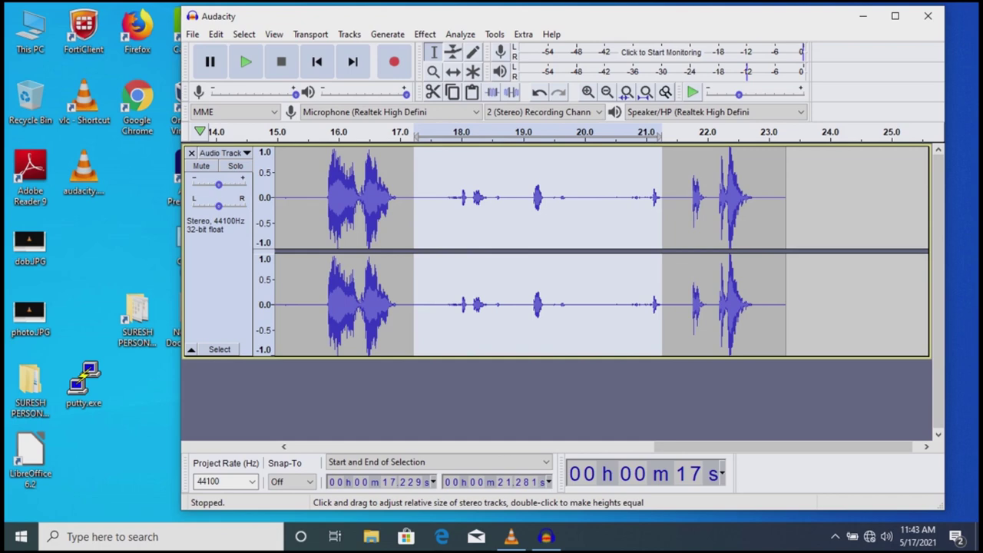
{"action": "left_click", "coordinate": [425, 34]}
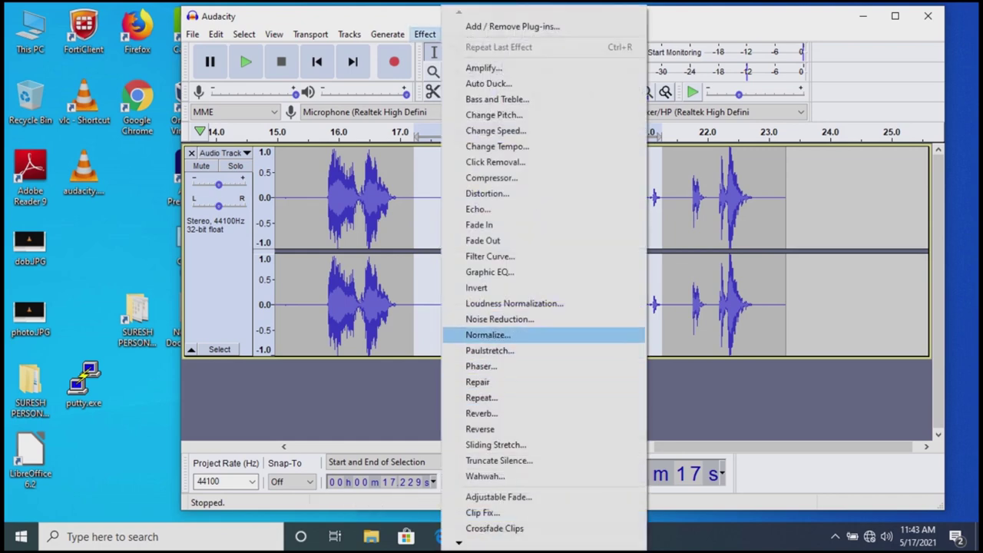
{"action": "key", "text": "Return"}
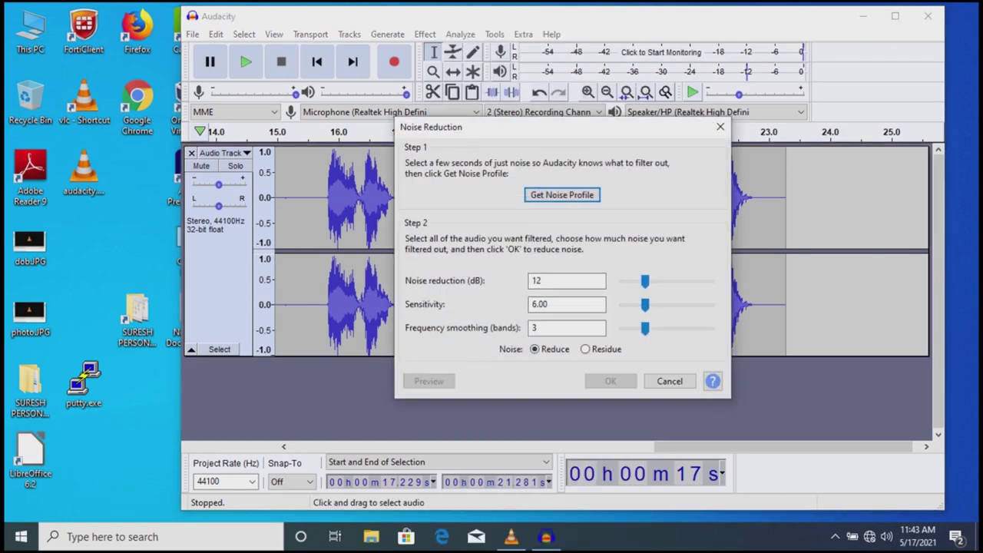
{"action": "left_click", "coordinate": [561, 194]}
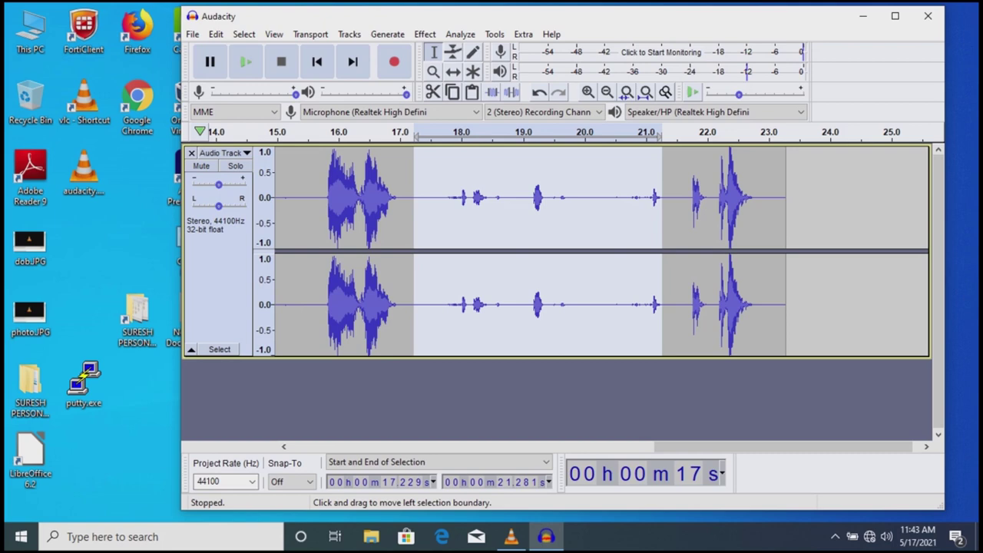
- Apply Noise Reduction to the whole track with 12 dB reduction, sensitivity 6.00 and 3 frequency smoothing bands
{"action": "key", "text": "ctrl+a"}
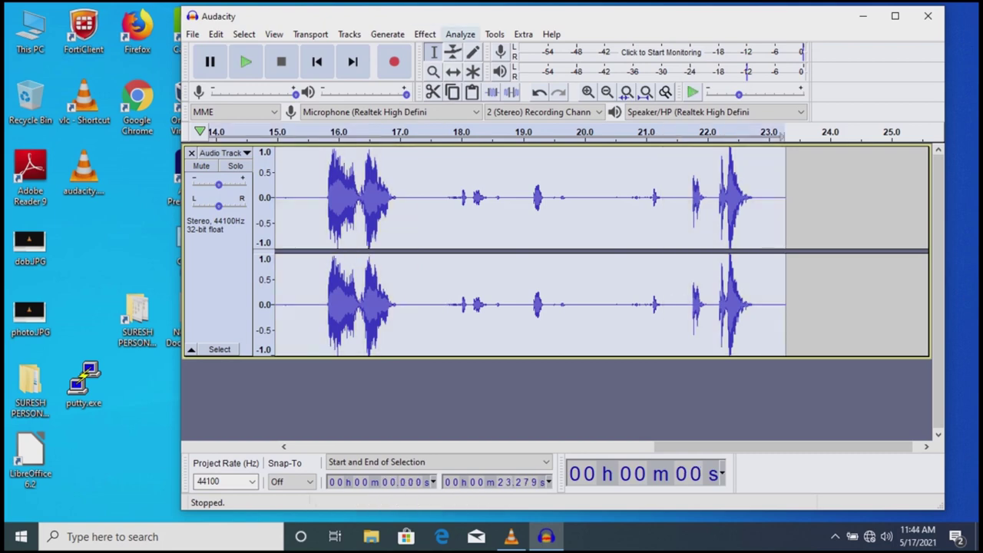
{"action": "left_click", "coordinate": [425, 34]}
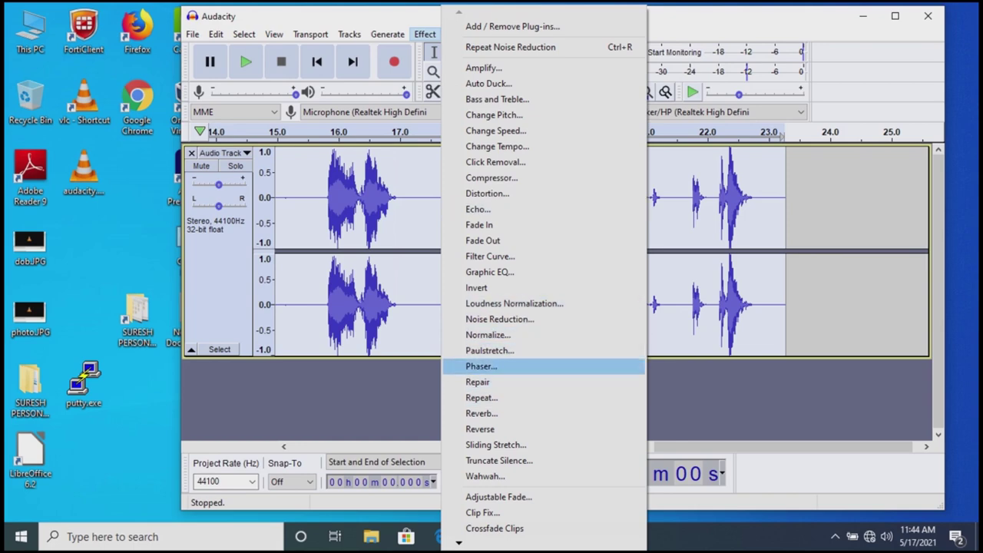
{"action": "left_click", "coordinate": [499, 319]}
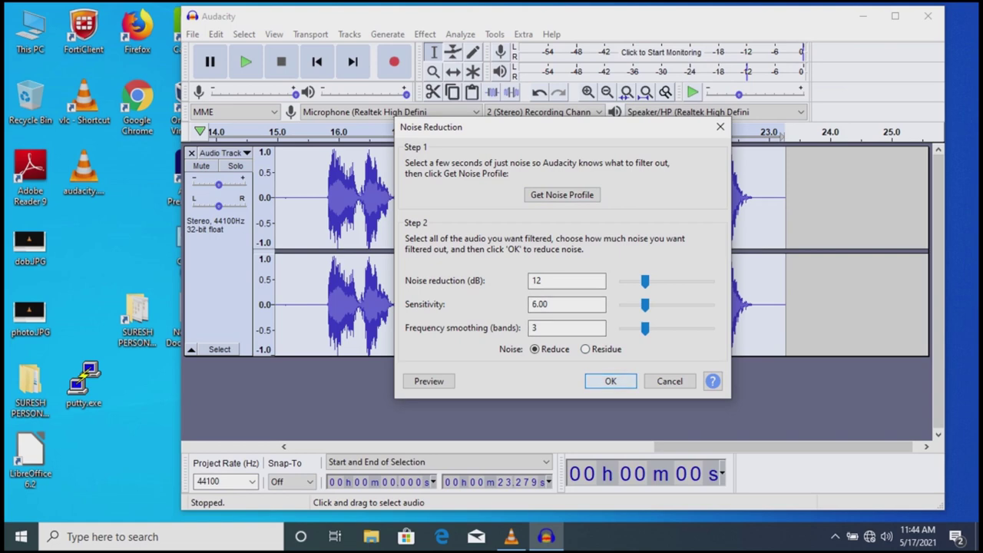
{"action": "key", "text": "Return"}
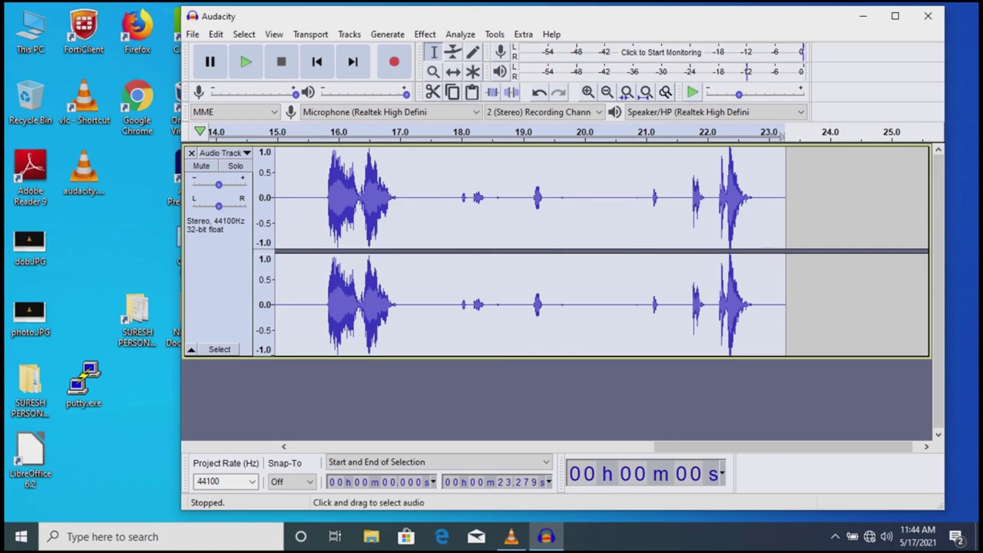
- Capture a new Noise Reduction profile from the remaining noise between about 17.73 and 18.60 seconds
{"action": "left_click", "coordinate": [428, 197]}
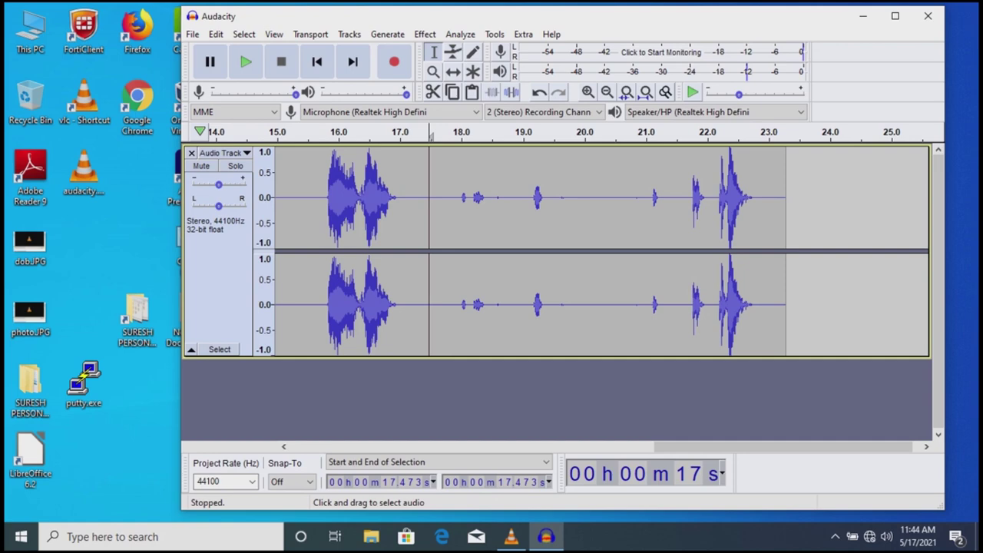
{"action": "key", "text": "ctrl+a"}
{"action": "left_click_drag", "start_coordinate": [445, 200], "coordinate": [498, 199]}
{"action": "left_click", "coordinate": [425, 34]}
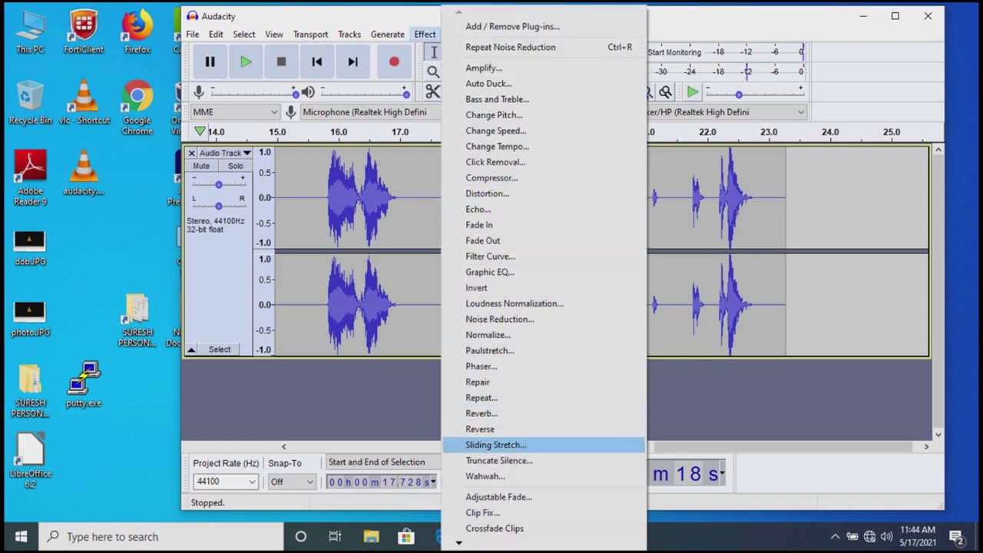
{"action": "left_click", "coordinate": [499, 318]}
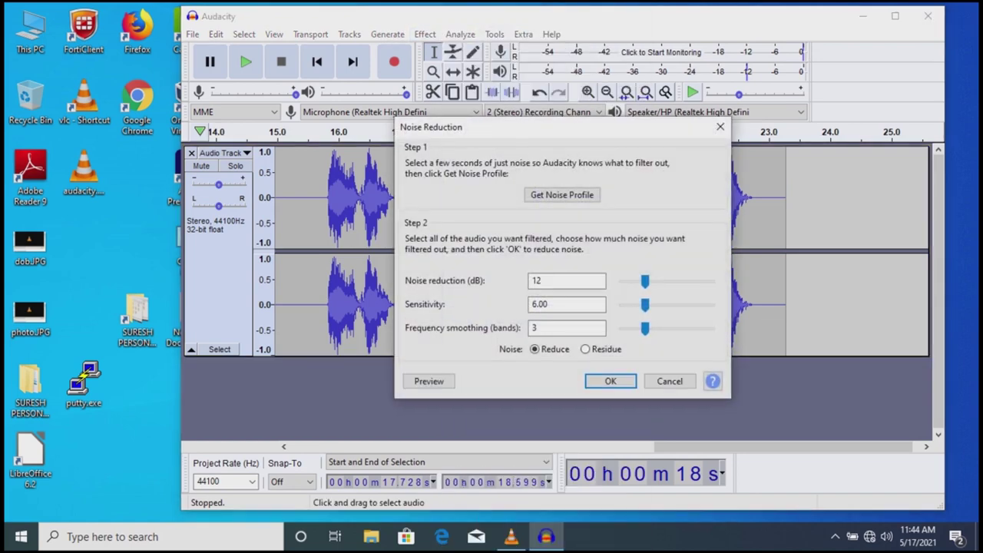
{"action": "left_click", "coordinate": [561, 195]}
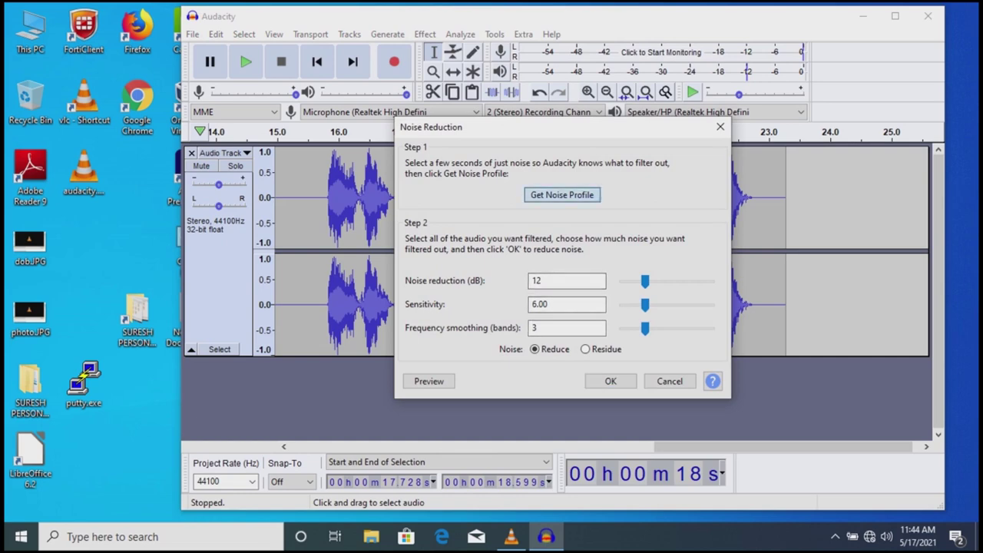
- Select the whole track and run Noise Reduction again using the newly captured noise profile
{"action": "key", "text": "ctrl+a"}
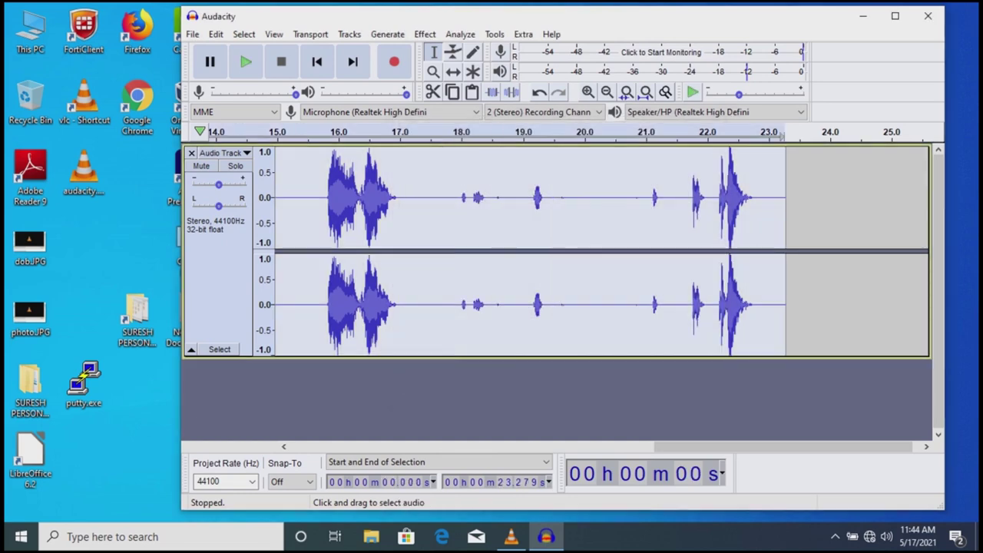
{"action": "left_click", "coordinate": [425, 34]}
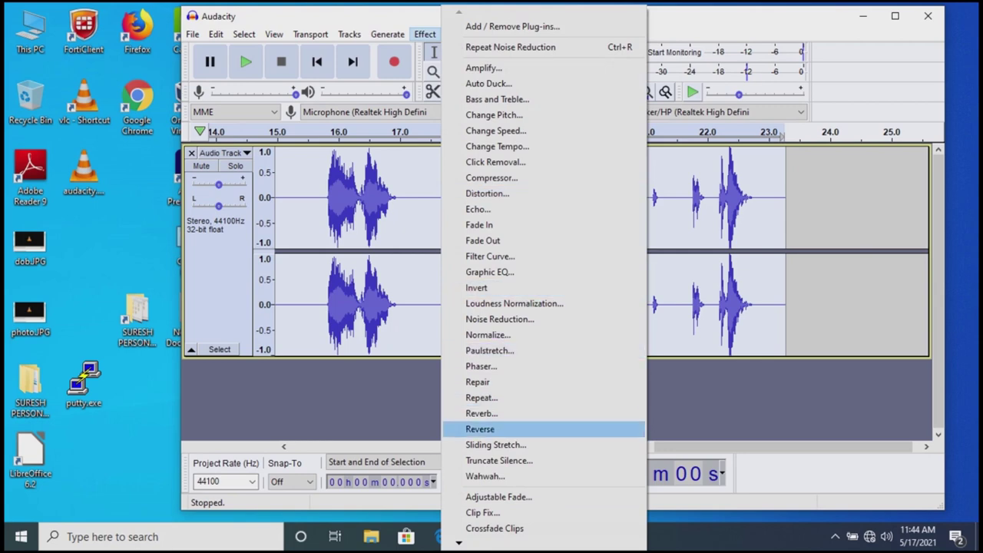
{"action": "key", "text": "Up"}
{"action": "key", "text": "Return"}
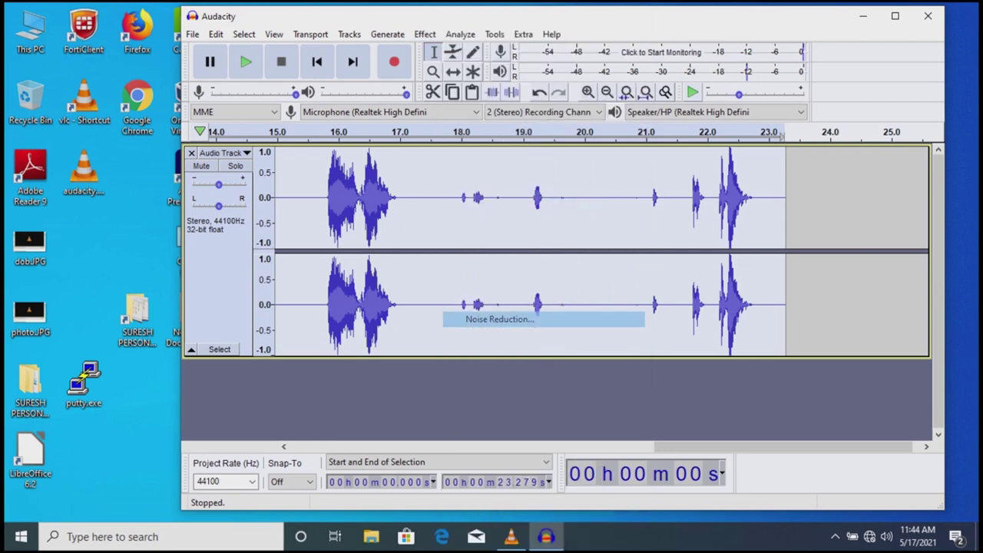
{"action": "key", "text": "Return"}
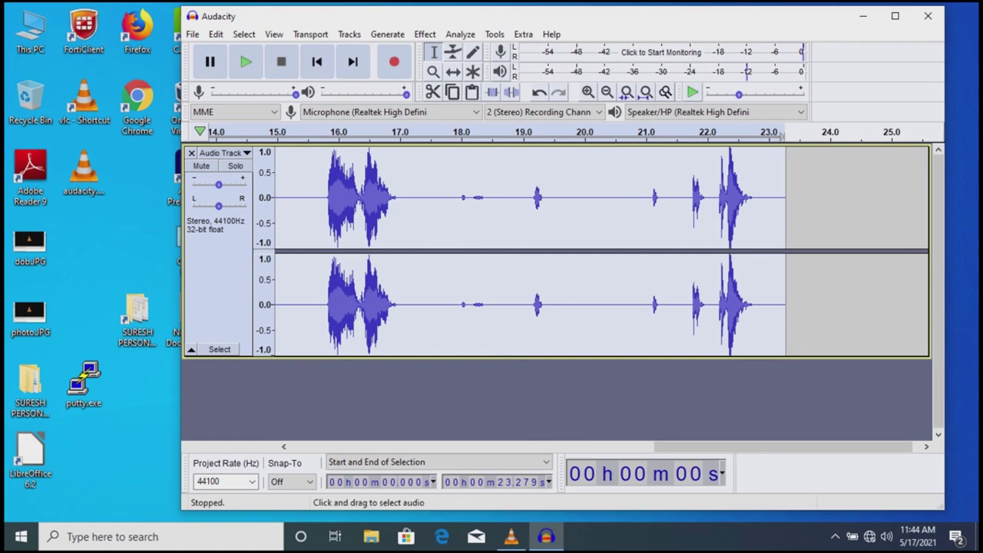
{"action": "left_click", "coordinate": [499, 198]}
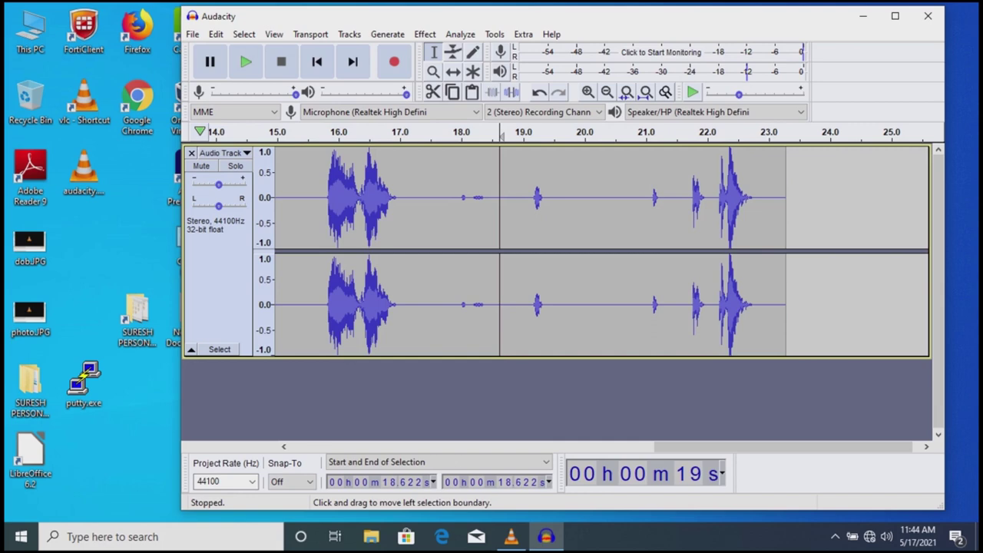
{"action": "left_click", "coordinate": [447, 198]}
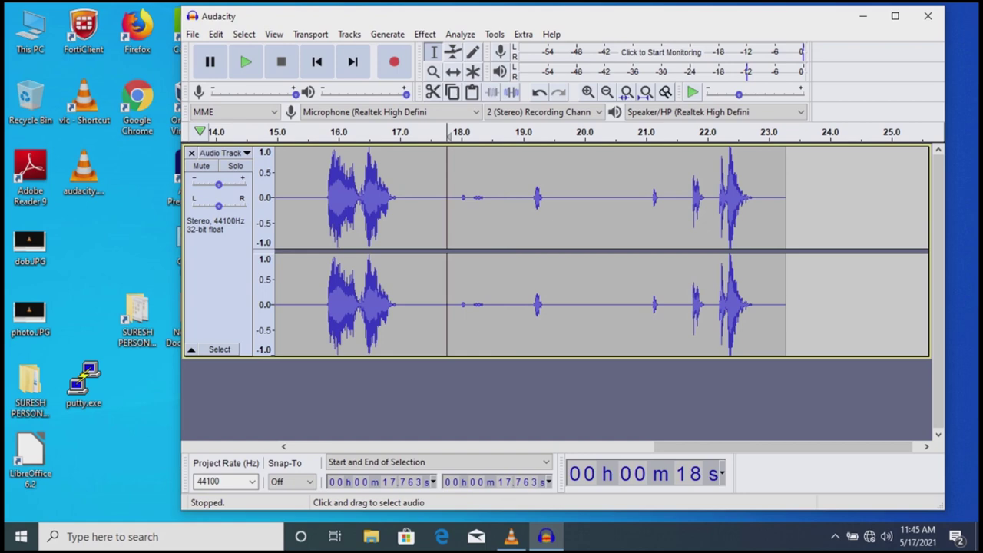
{"action": "left_click", "coordinate": [476, 200]}
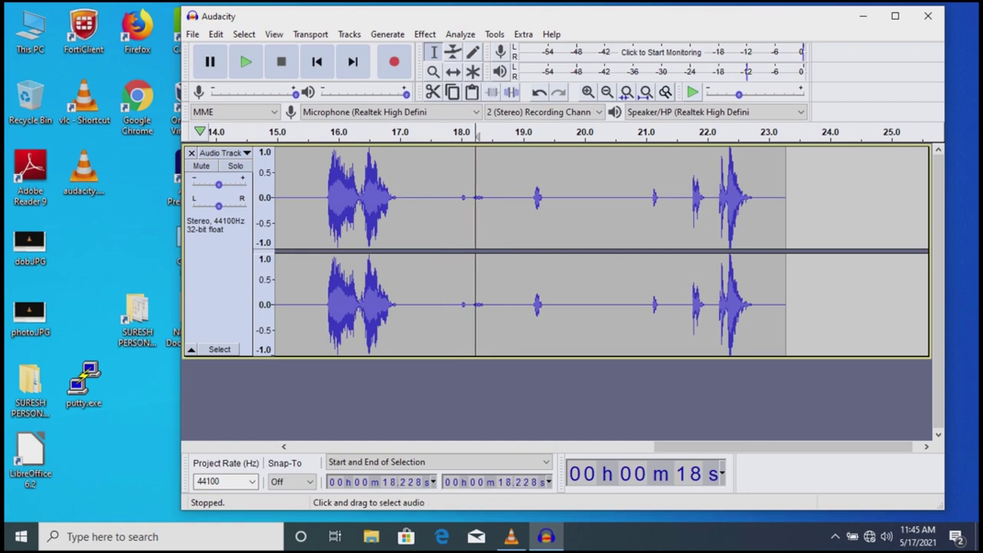
{"action": "left_click", "coordinate": [391, 199]}
- Select the whole track and open the Amplify effect for it
{"action": "key", "text": "ctrl+a"}
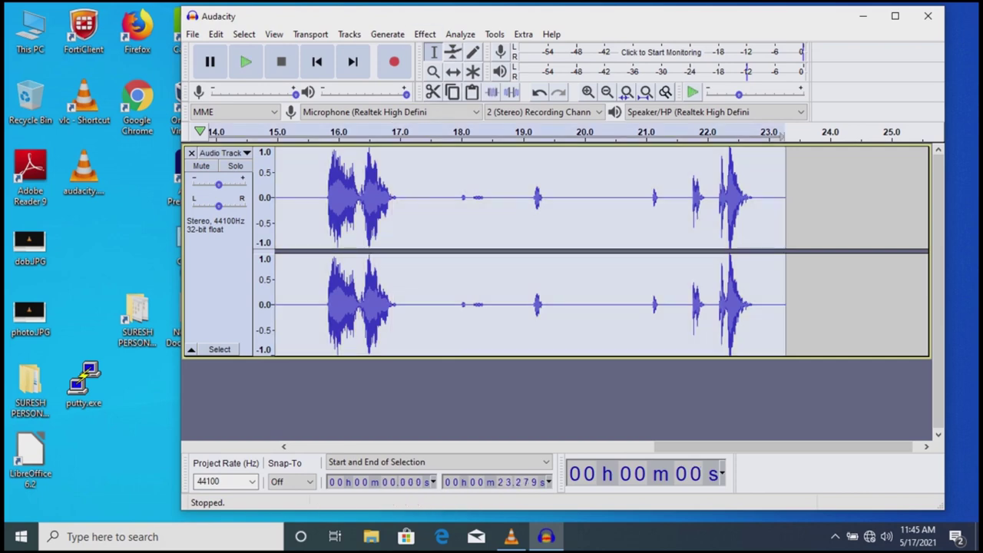
{"action": "left_click", "coordinate": [424, 34]}
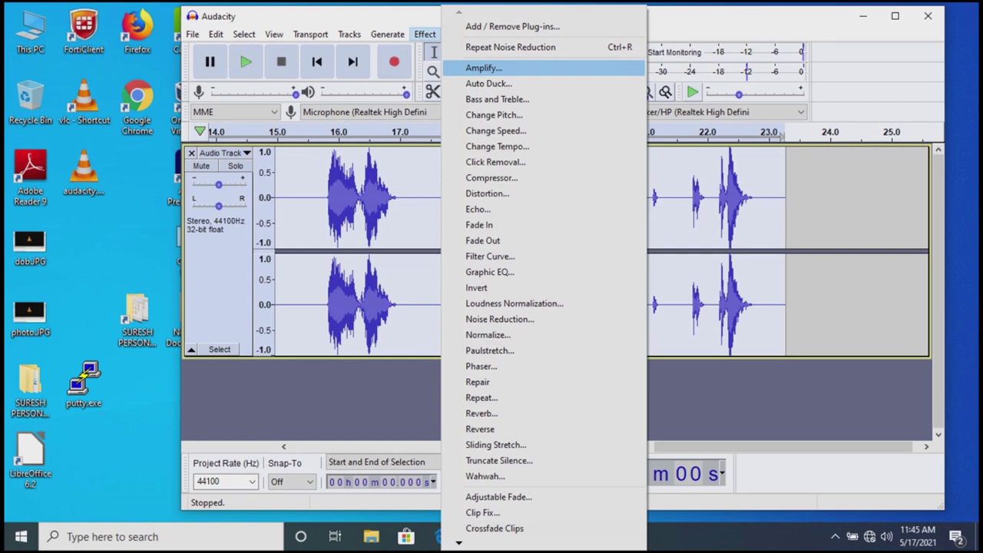
{"action": "key", "text": "Return"}
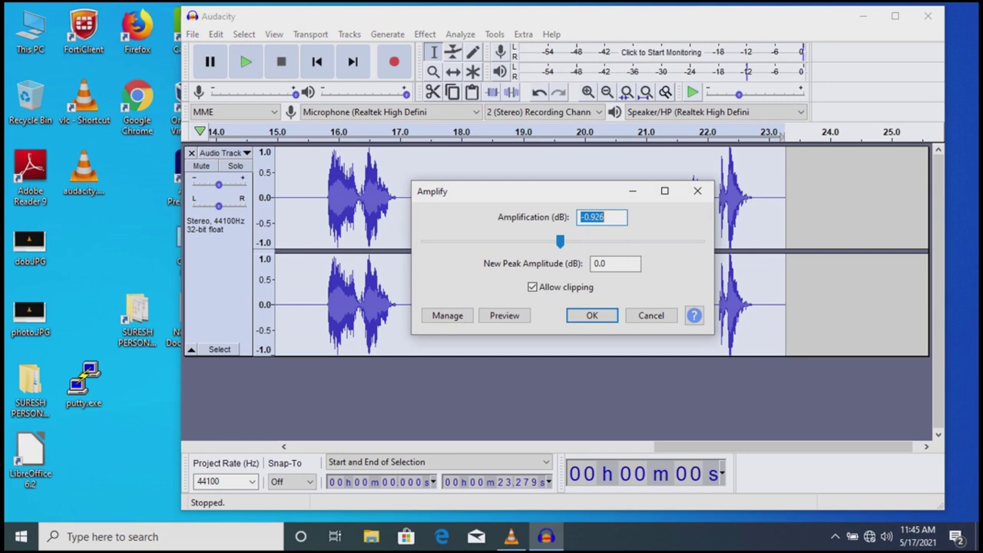
- Try out several amplification levels by moving the Amplify slider up and down
{"action": "left_click", "coordinate": [560, 242]}
{"action": "left_click_drag", "start_coordinate": [560, 241], "coordinate": [570, 241]}
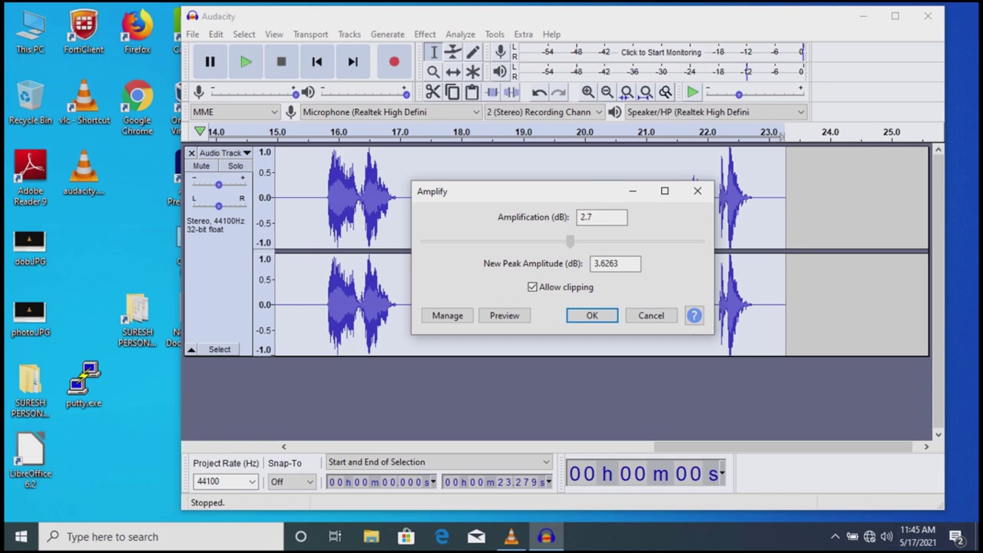
{"action": "key", "text": "Left"}
{"action": "key", "text": "Left"}
{"action": "key", "text": "Left"}
{"action": "key", "text": "Left"}
{"action": "key", "text": "Left"}
{"action": "key", "text": "Left"}
{"action": "key", "text": "Left"}
{"action": "key", "text": "Left"}
{"action": "key", "text": "Left"}
{"action": "key", "text": "Left"}
{"action": "key", "text": "Left"}
{"action": "key", "text": "Right"}
{"action": "key", "text": "Right"}
{"action": "key", "text": "Right"}
{"action": "key", "text": "Right"}
{"action": "key", "text": "Right"}
{"action": "key", "text": "Right"}
{"action": "key", "text": "Right"}
{"action": "key", "text": "Right"}
{"action": "key", "text": "Right"}
{"action": "key", "text": "Right"}
{"action": "key", "text": "Right"}
{"action": "key", "text": "Left"}
{"action": "key", "text": "Left"}
{"action": "key", "text": "Left"}
{"action": "key", "text": "Left"}
{"action": "key", "text": "Left"}
{"action": "key", "text": "Left"}
{"action": "key", "text": "Left"}
{"action": "key", "text": "Left"}
{"action": "key", "text": "Left"}
{"action": "key", "text": "Left"}
{"action": "key", "text": "Right"}
{"action": "key", "text": "Right"}
{"action": "key", "text": "Right"}
{"action": "key", "text": "Right"}
{"action": "key", "text": "Right"}
- Set the amplification to 2.0 dB and apply it to the whole track
{"action": "key", "text": "shift+Tab"}
{"action": "type", "text": "2"}
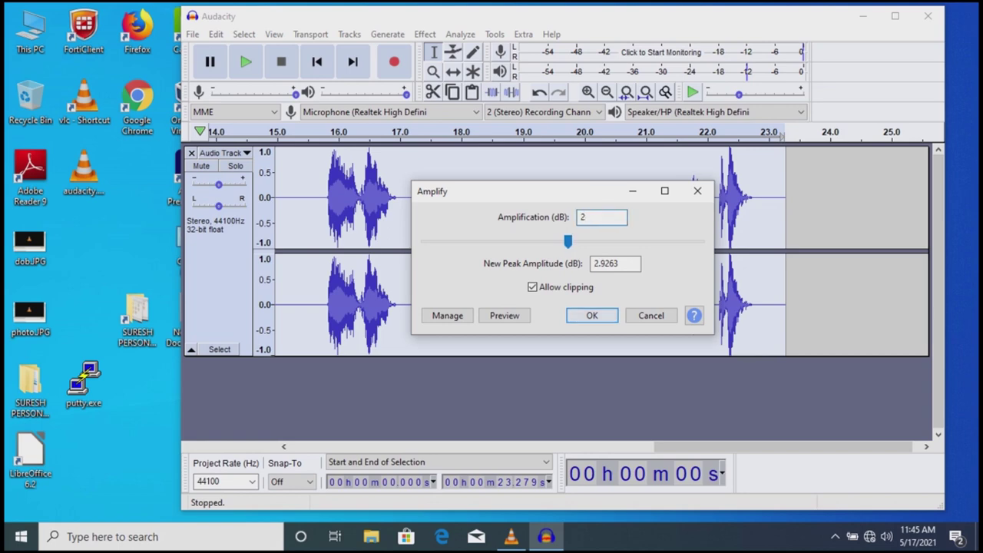
{"action": "left_click_drag", "start_coordinate": [525, 191], "coordinate": [488, 212]}
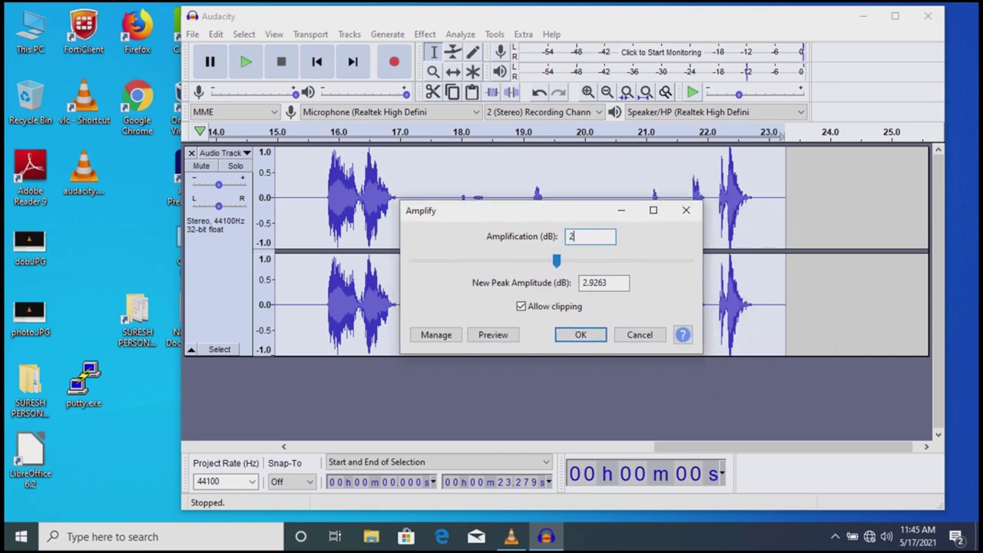
{"action": "type", "text": ".0"}
{"action": "key", "text": "Return"}
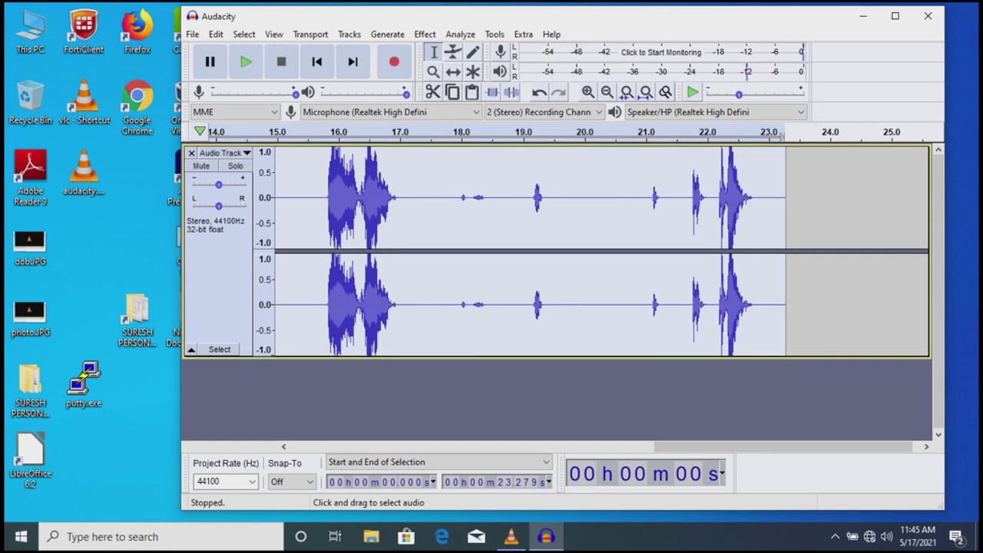
- Apply Bass and Treble to the whole track with bass 6.0 dB, treble 6.0 dB and volume 3.0 dB
{"action": "left_click", "coordinate": [369, 197]}
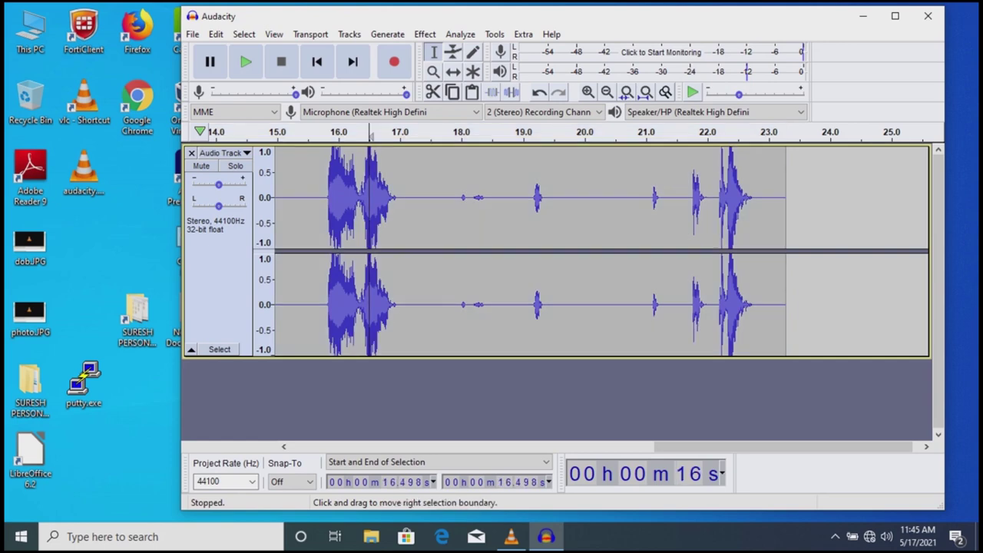
{"action": "key", "text": "ctrl+a"}
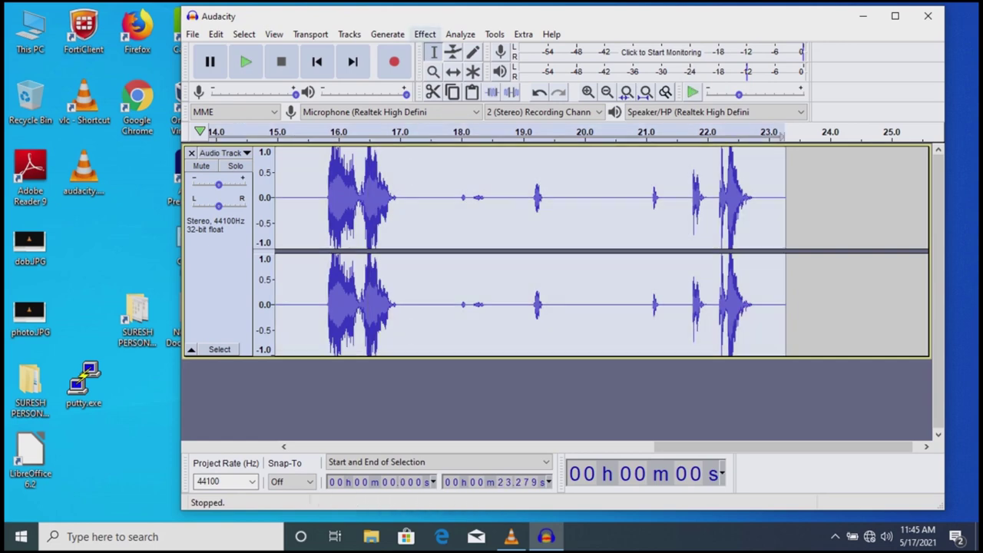
{"action": "left_click", "coordinate": [424, 34]}
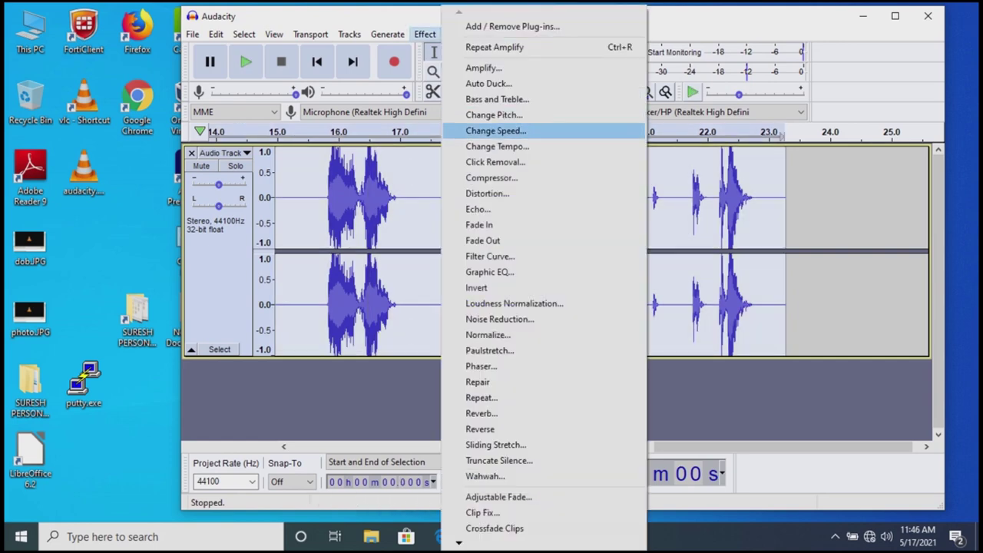
{"action": "left_click", "coordinate": [497, 99]}
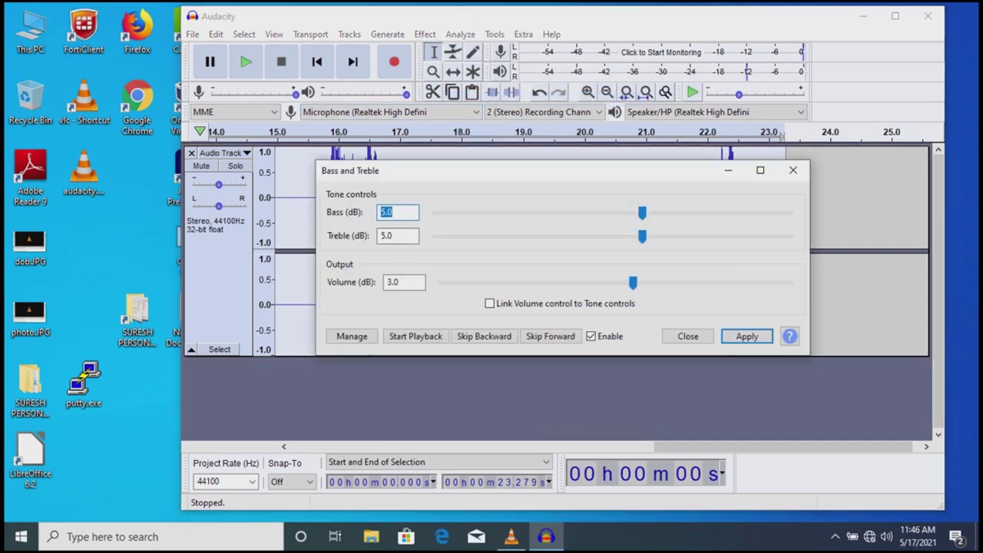
{"action": "left_click", "coordinate": [642, 213]}
{"action": "key", "text": "Right"}
{"action": "left_click", "coordinate": [642, 236]}
{"action": "key", "text": "Right"}
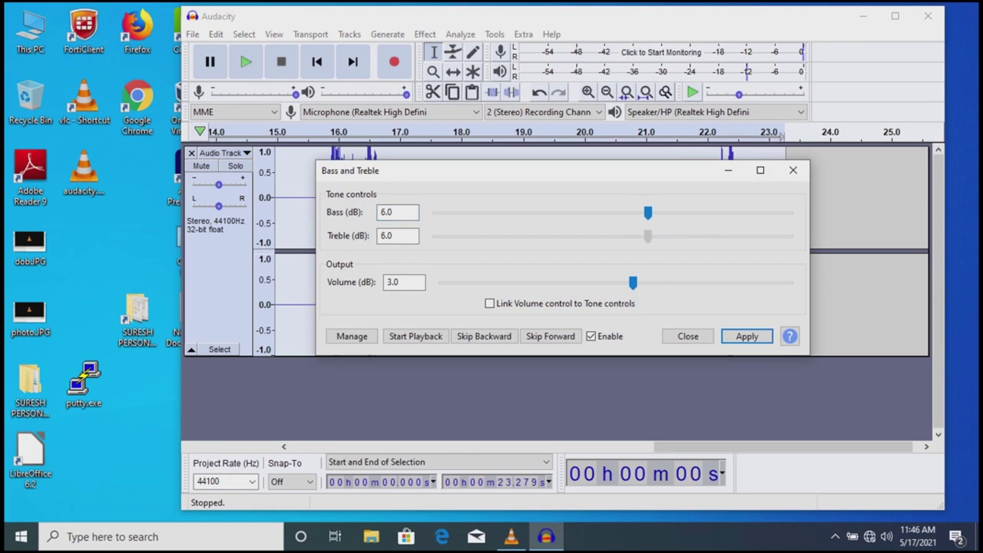
{"action": "left_click", "coordinate": [746, 335]}
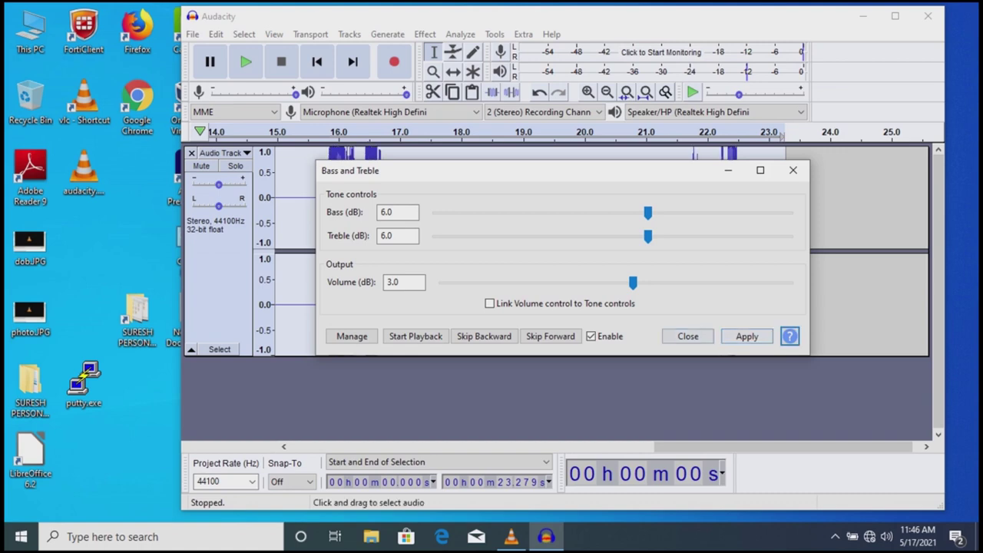
{"action": "left_click", "coordinate": [686, 336]}
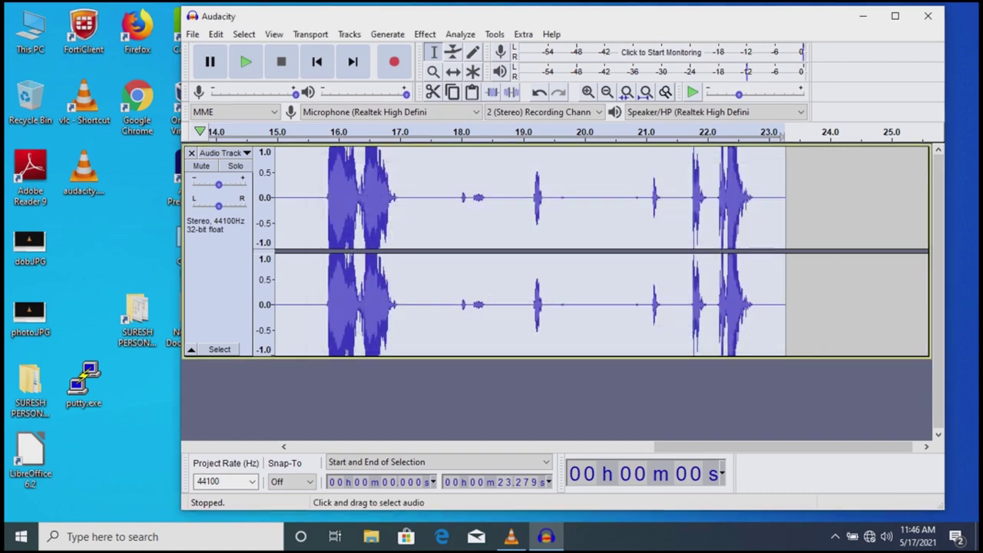
- Play the first seconds of the processed track, stop playback and undo the Bass and Treble effect
{"action": "left_click", "coordinate": [247, 65]}
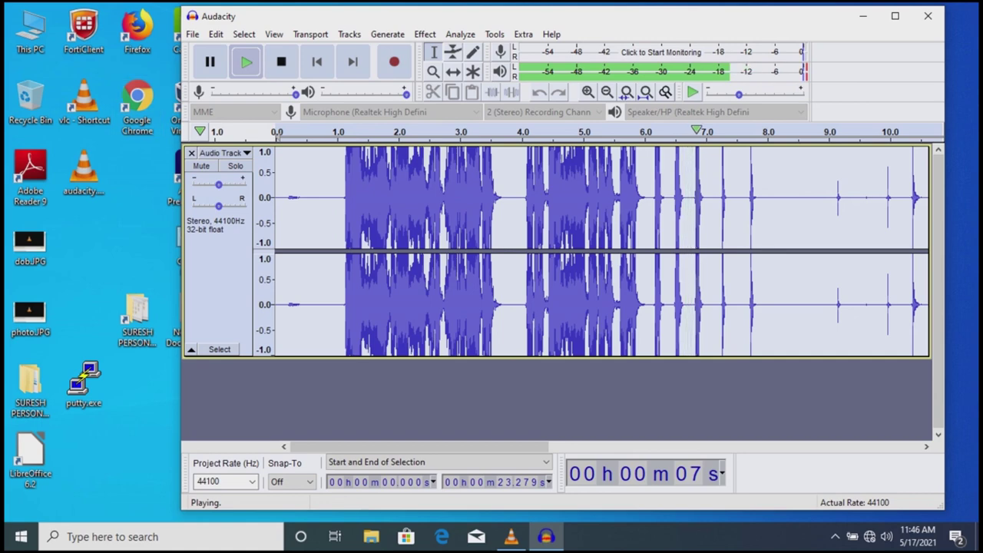
{"action": "key", "text": "space"}
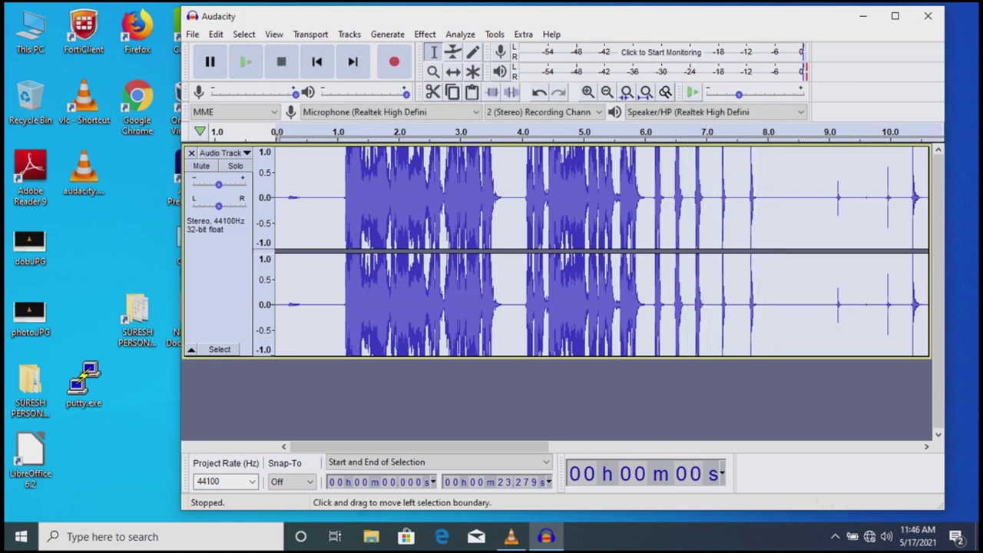
{"action": "key", "text": "ctrl+z"}
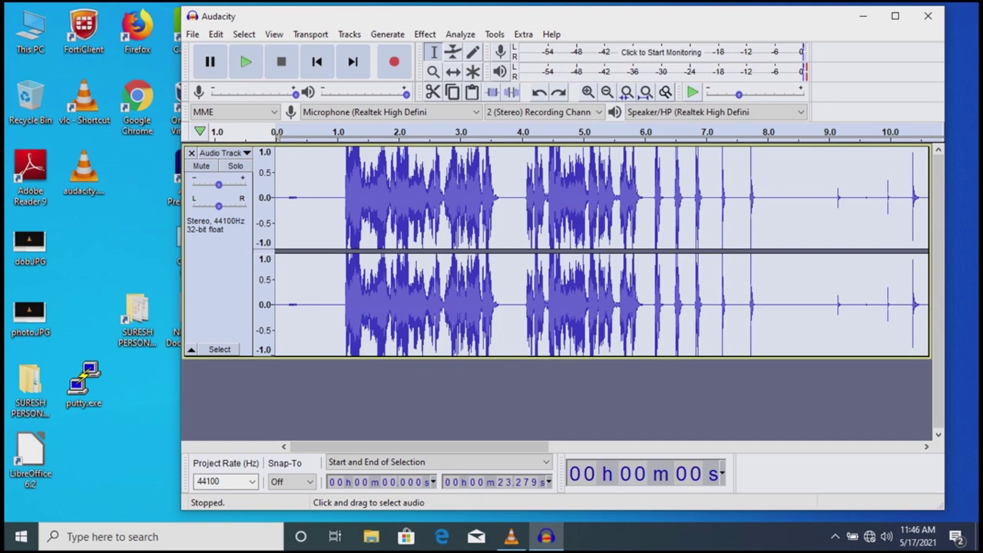
- Select the whole track and look at the Change Tempo settings without applying them
{"action": "left_click", "coordinate": [421, 198]}
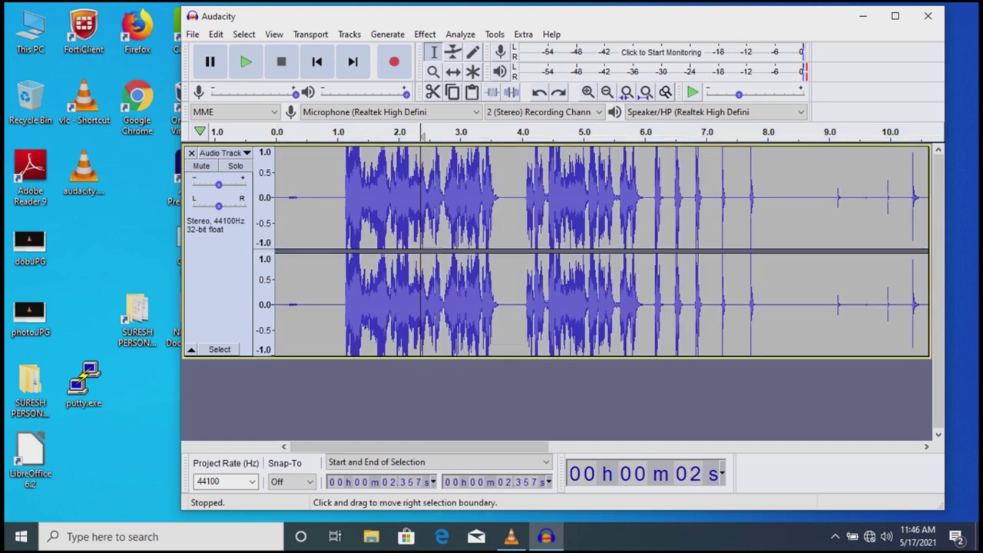
{"action": "key", "text": "ctrl+a"}
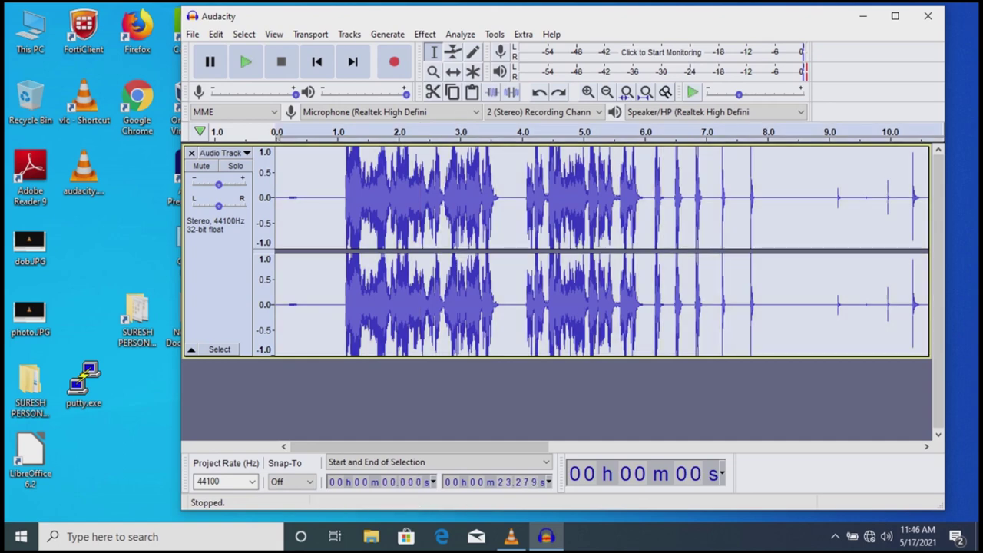
{"action": "left_click", "coordinate": [425, 34]}
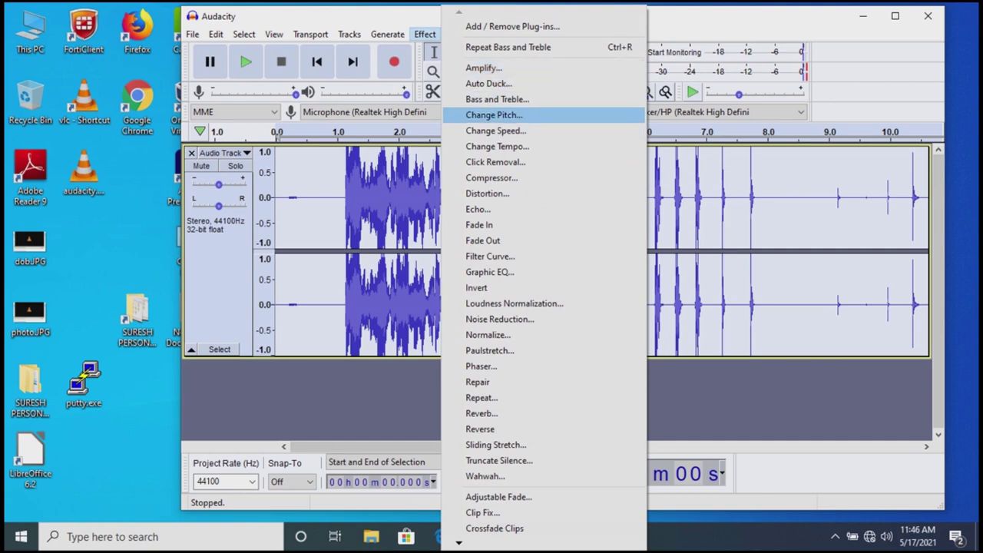
{"action": "key", "text": "Down"}
{"action": "key", "text": "Down"}
{"action": "key", "text": "Return"}
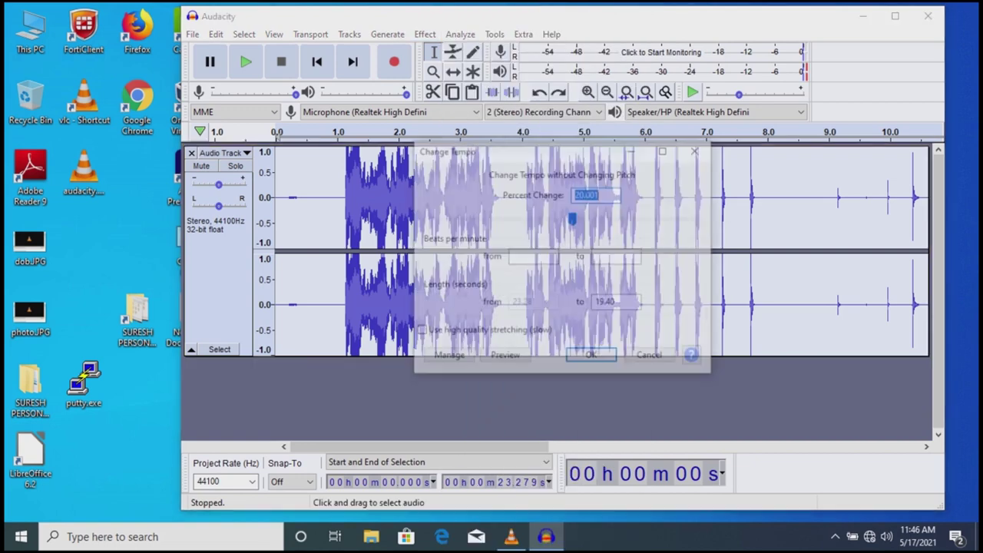
{"action": "key", "text": "Return"}
- Look at the Echo effect's delay time and decay factor settings and cancel without applying
{"action": "left_click", "coordinate": [424, 33]}
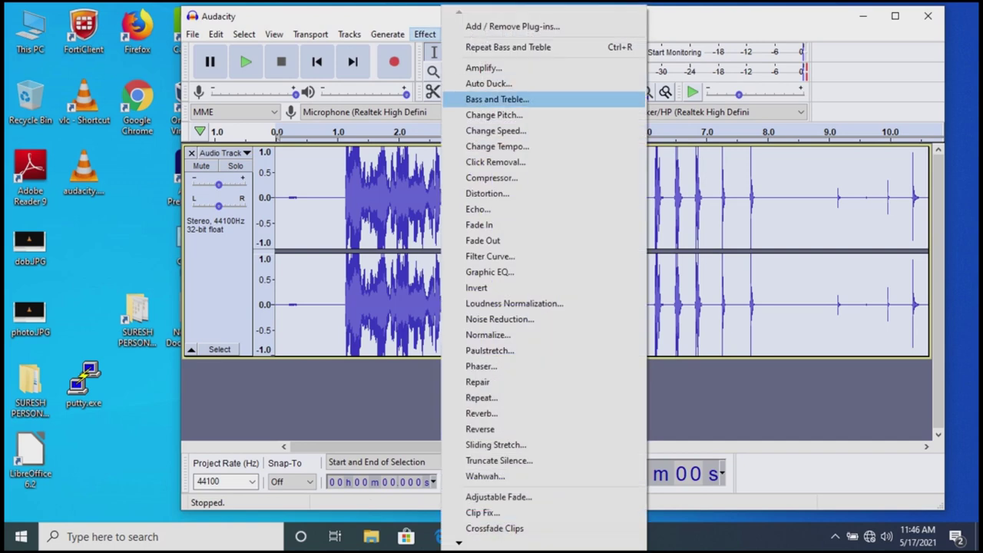
{"action": "key", "text": "Down"}
{"action": "key", "text": "Down"}
{"action": "key", "text": "Down"}
{"action": "key", "text": "Down"}
{"action": "key", "text": "Down"}
{"action": "key", "text": "Down"}
{"action": "key", "text": "Down"}
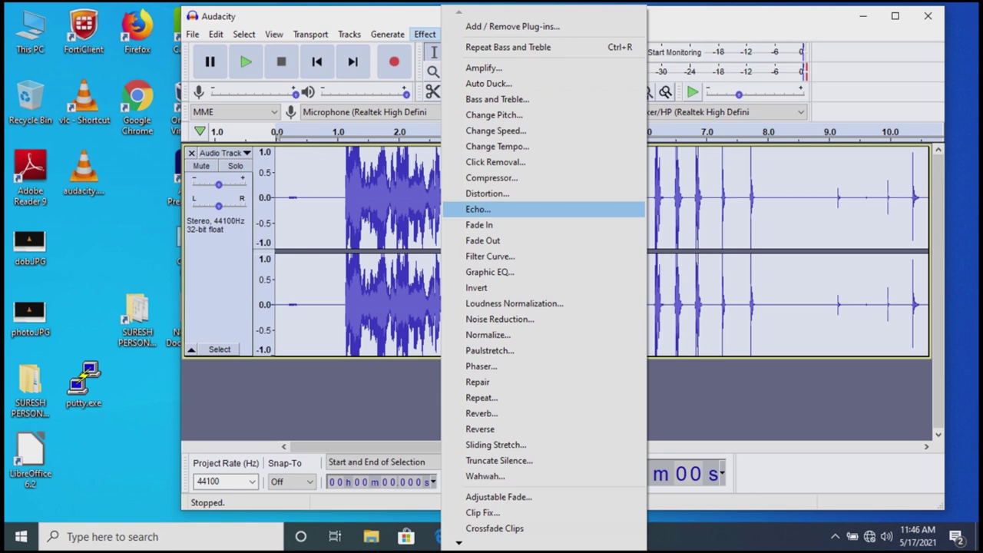
{"action": "key", "text": "Return"}
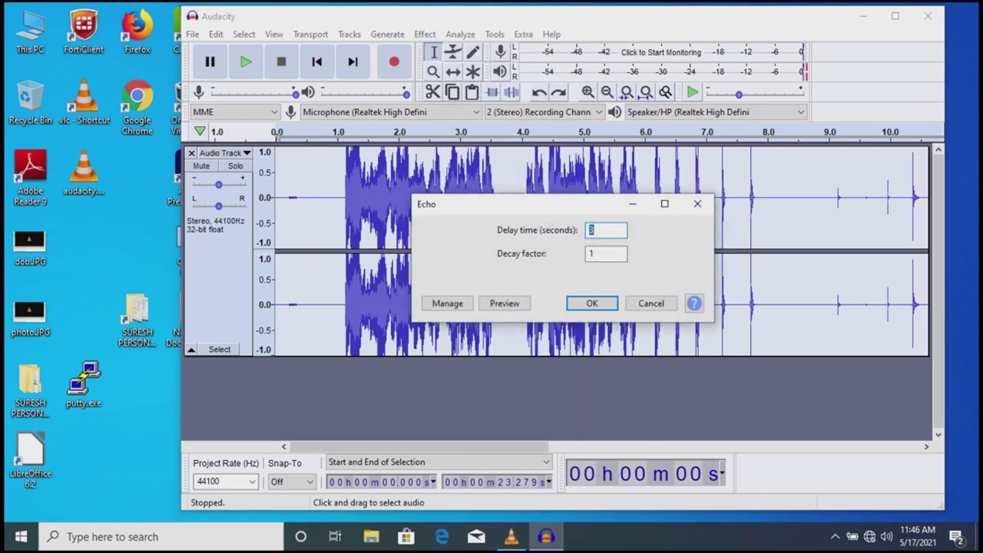
{"action": "left_click", "coordinate": [651, 303]}
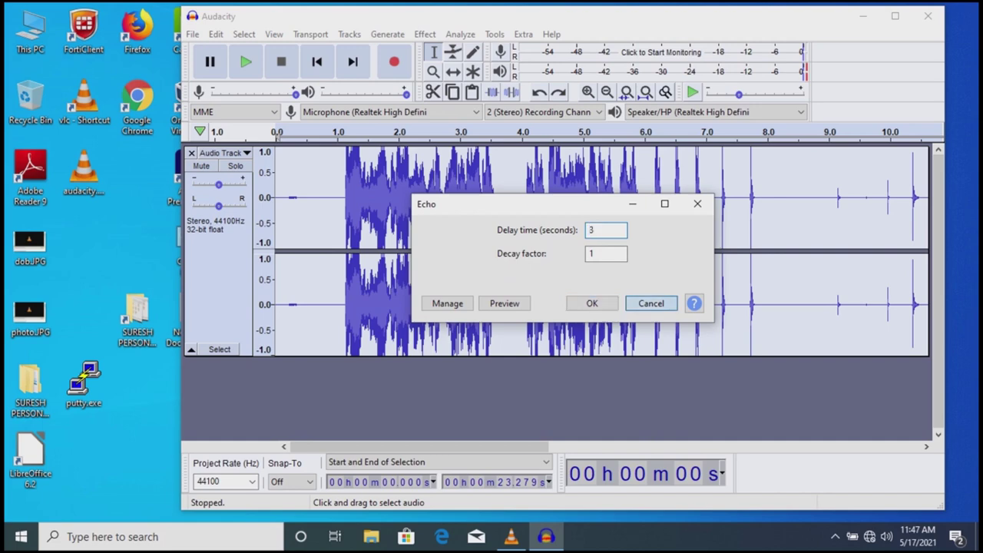
{"action": "key", "text": "Return"}
{"action": "left_click", "coordinate": [425, 34]}
{"action": "key", "text": "Down"}
{"action": "key", "text": "Down"}
{"action": "key", "text": "Down"}
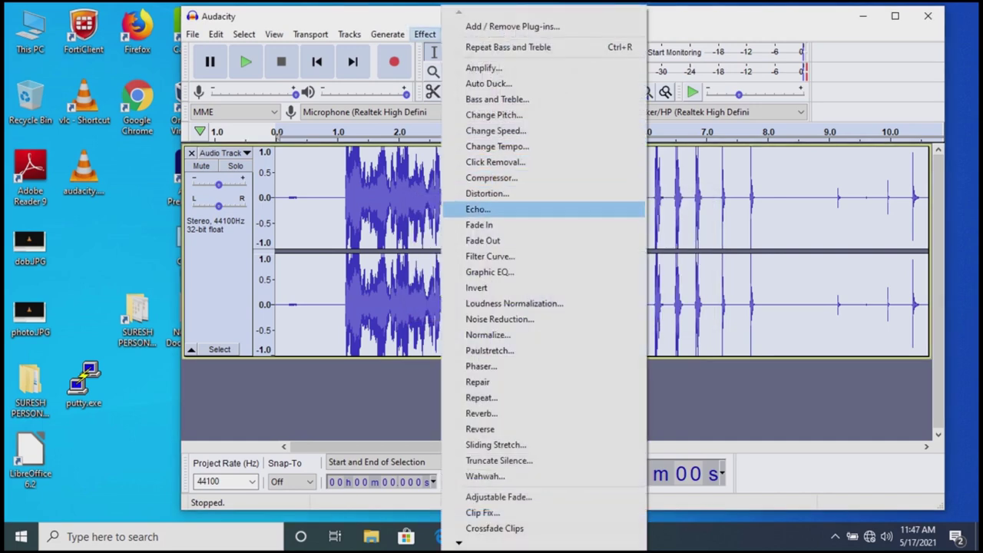
{"action": "key", "text": "Down"}
{"action": "key", "text": "Return"}
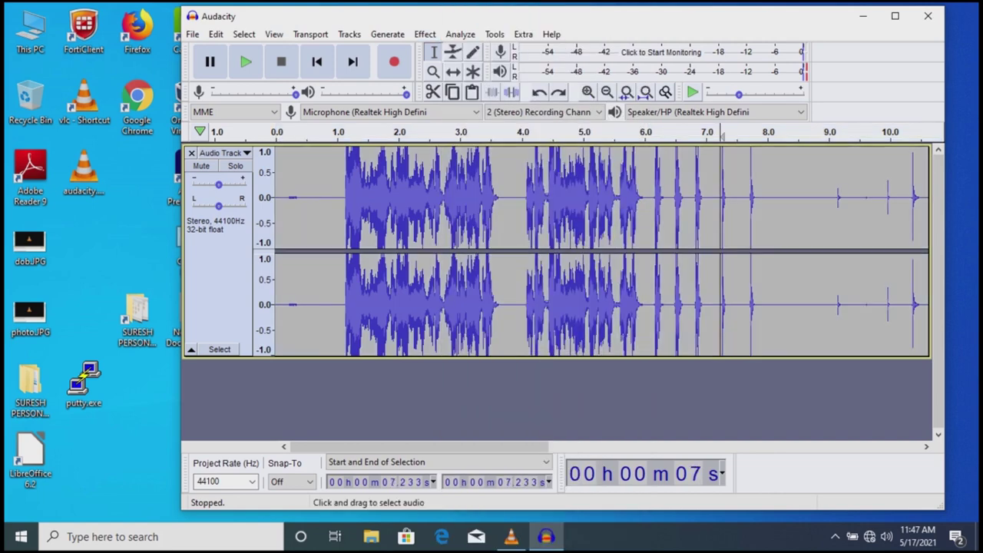
- Apply a Fade In to the opening of the track from about 0.128 to 2.833 seconds
{"action": "left_click", "coordinate": [316, 61]}
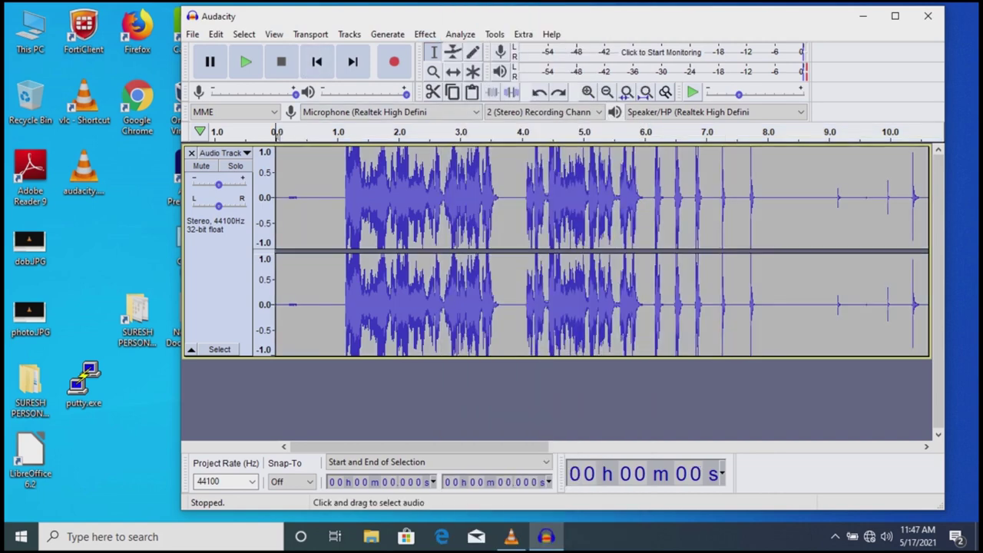
{"action": "left_click_drag", "start_coordinate": [284, 307], "coordinate": [450, 308]}
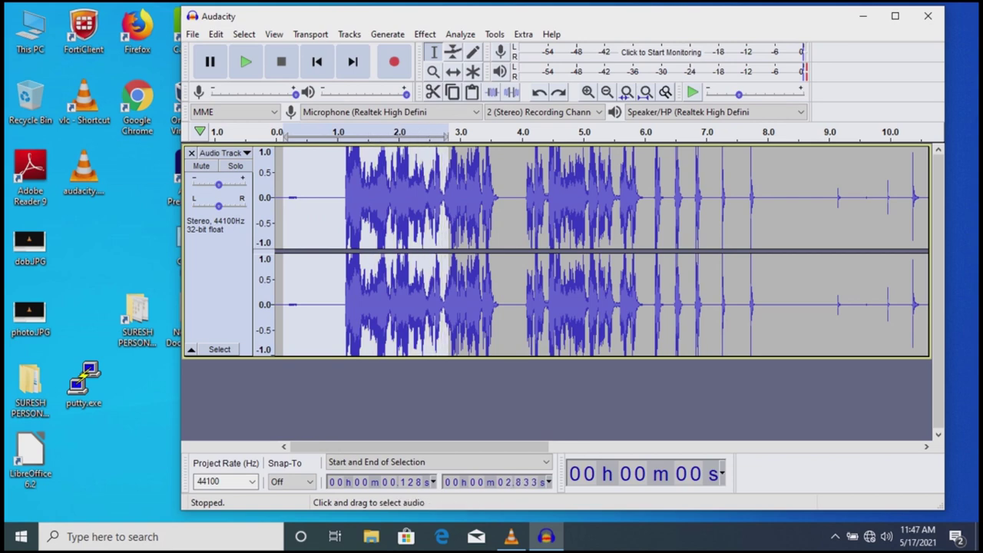
{"action": "left_click", "coordinate": [425, 34]}
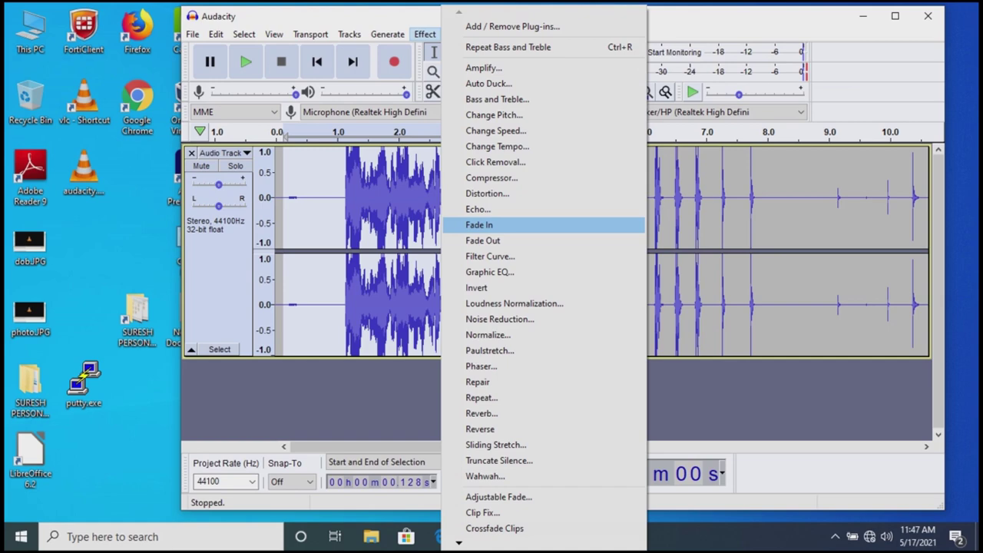
{"action": "left_click", "coordinate": [479, 225]}
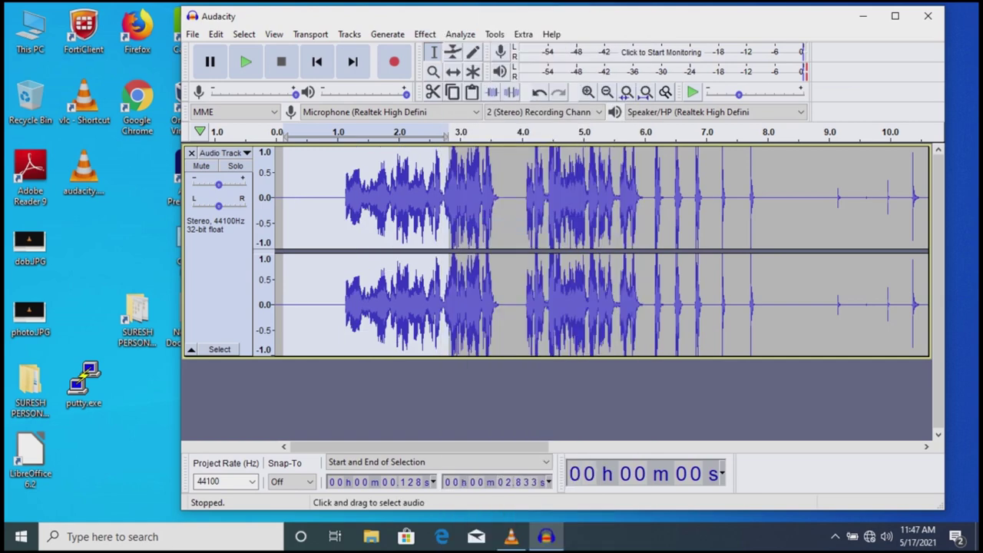
- Apply a Fade Out to the end of the track from about 17.752 to 23.279 seconds
{"action": "left_click", "coordinate": [352, 62]}
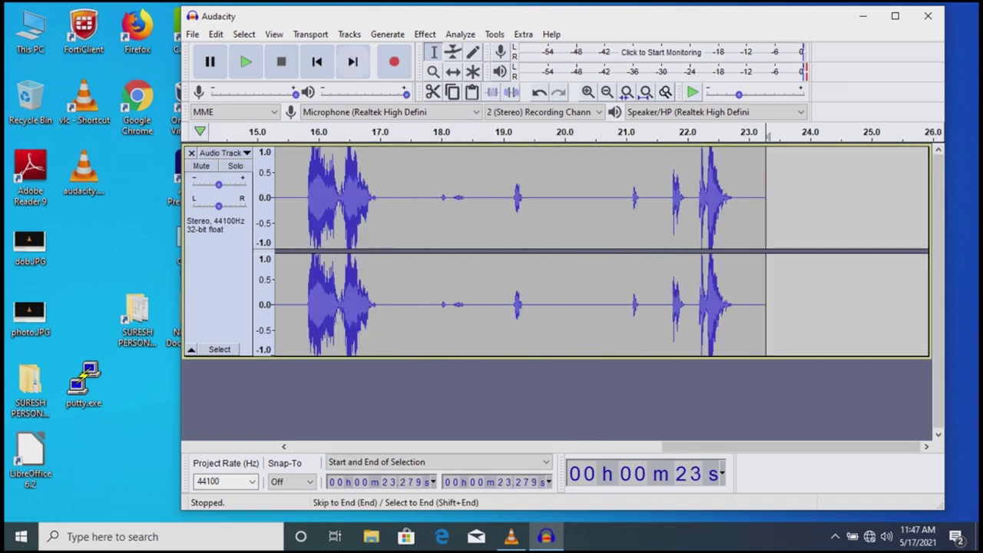
{"action": "left_click_drag", "start_coordinate": [426, 230], "coordinate": [766, 230]}
{"action": "left_click", "coordinate": [425, 34]}
{"action": "left_click", "coordinate": [482, 241]}
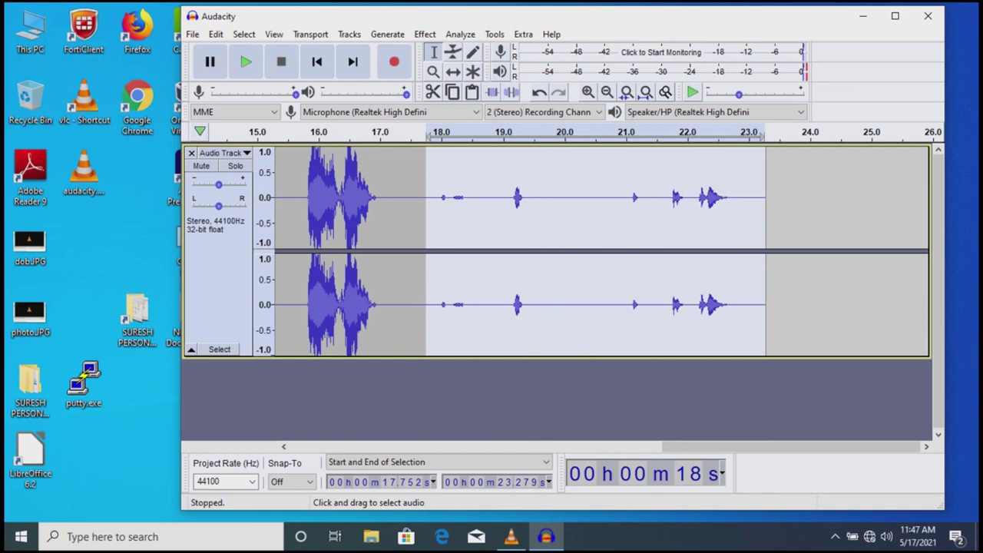
- Apply Loudness Normalization to the whole track and undo it
{"action": "left_click", "coordinate": [444, 197]}
{"action": "left_click", "coordinate": [375, 197]}
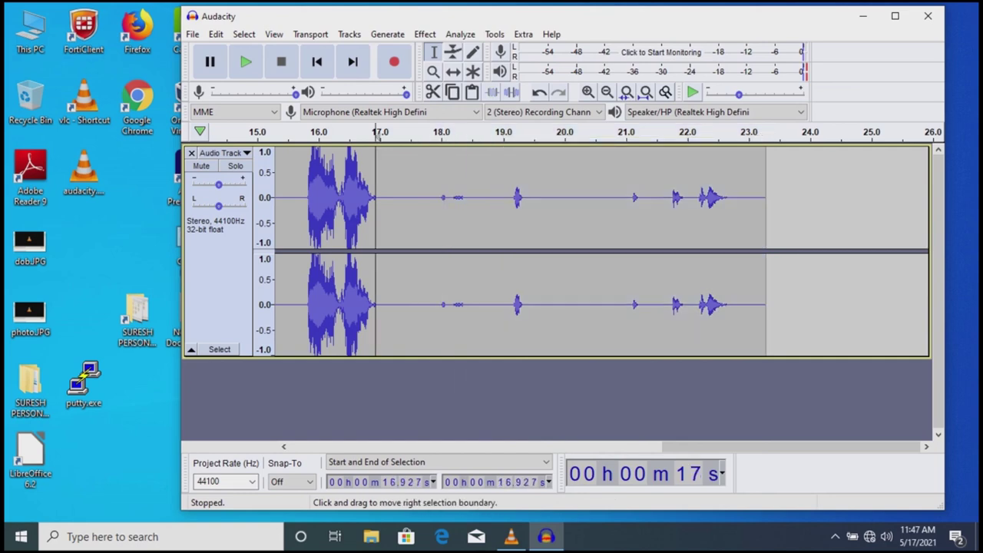
{"action": "key", "text": "ctrl+a"}
{"action": "left_click", "coordinate": [425, 33]}
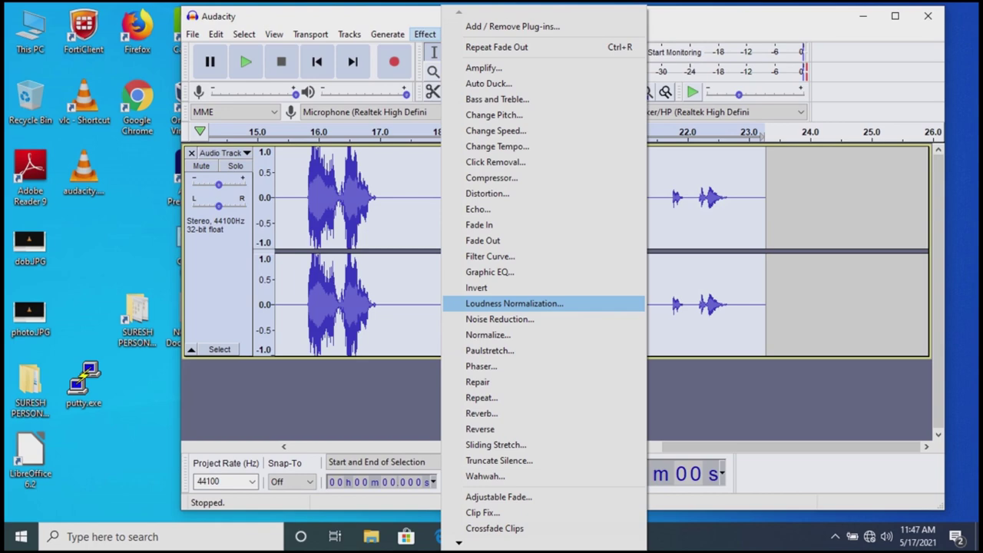
{"action": "left_click", "coordinate": [515, 303]}
{"action": "left_click", "coordinate": [590, 303]}
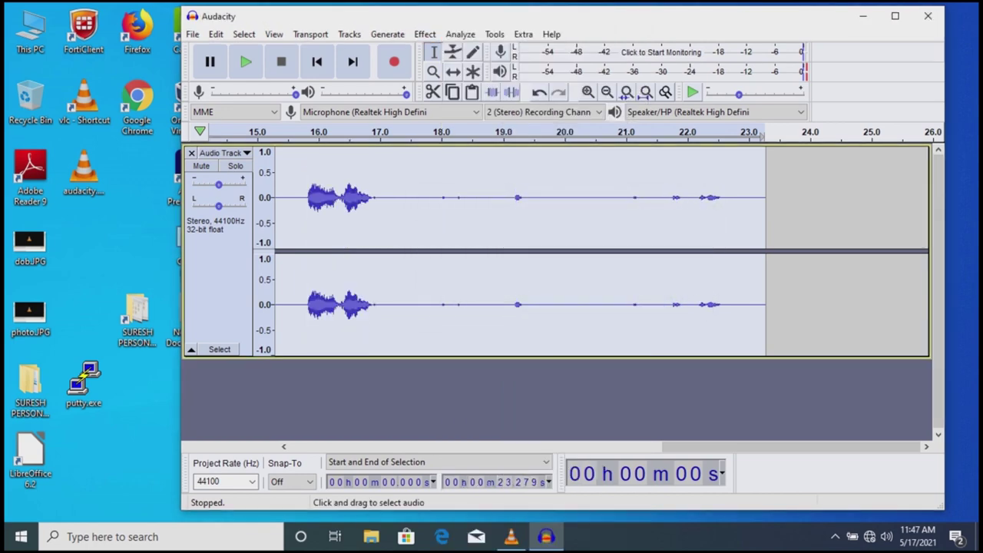
{"action": "key", "text": "ctrl+z"}
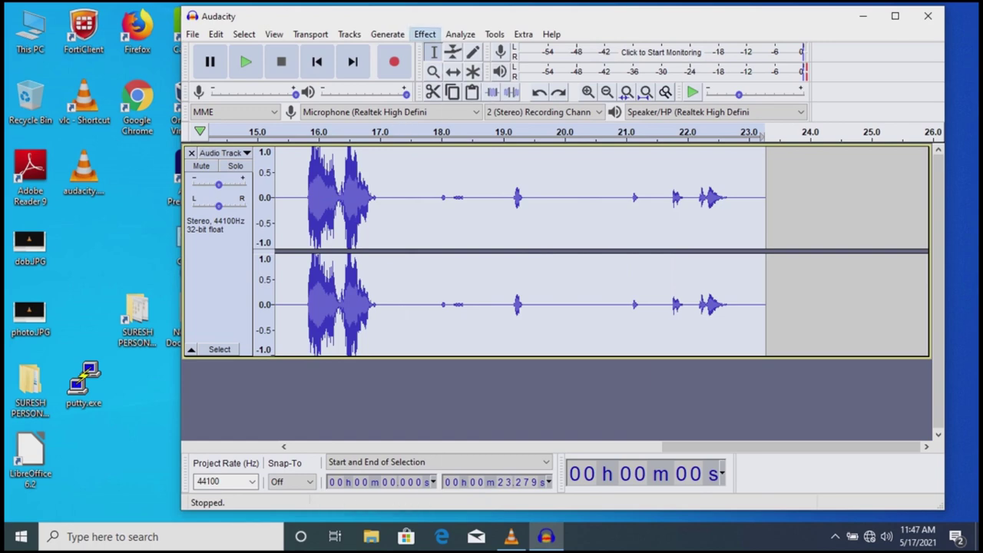
{"action": "left_click", "coordinate": [425, 34]}
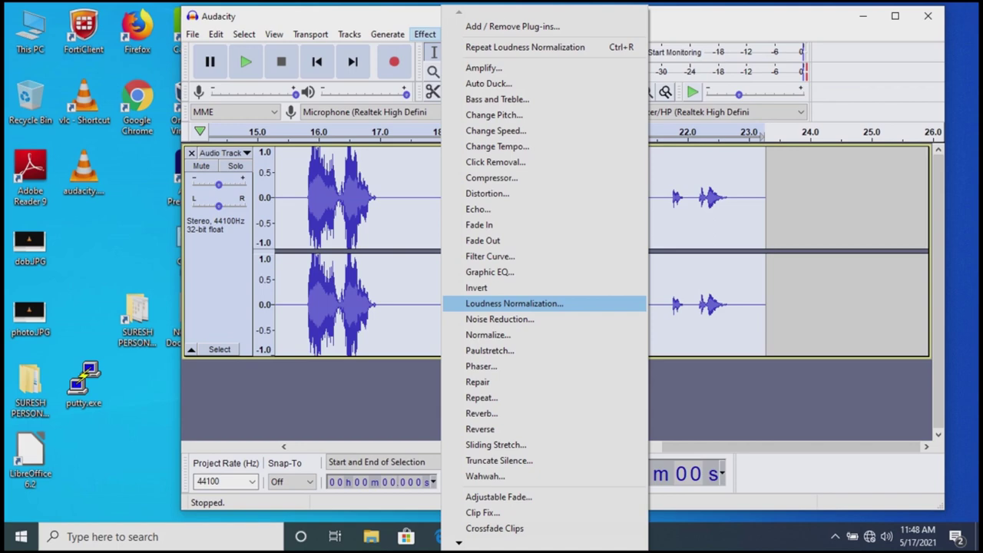
{"action": "mouse_move", "coordinate": [460, 542]}
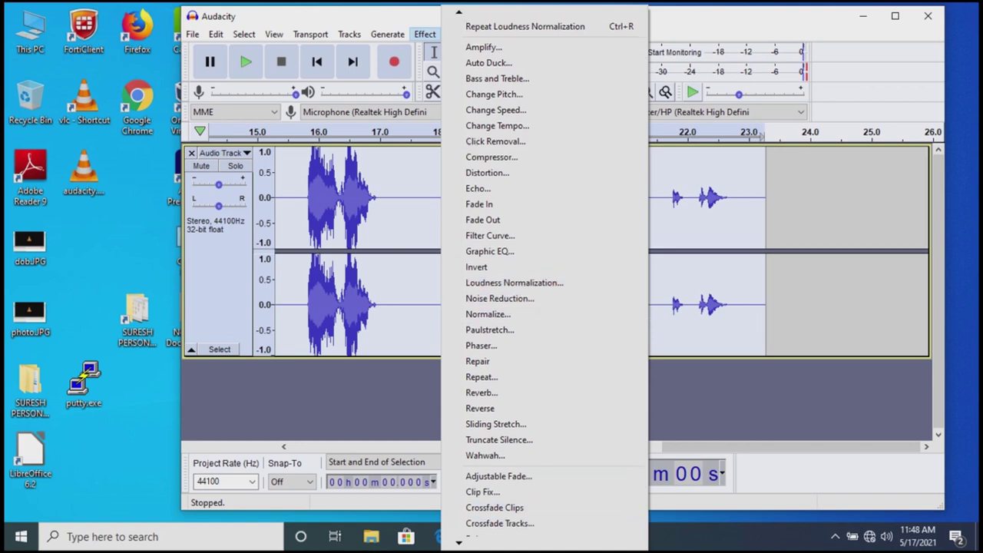
{"action": "scroll", "coordinate": [552, 280], "scroll_direction": "down", "scroll_amount": 5}
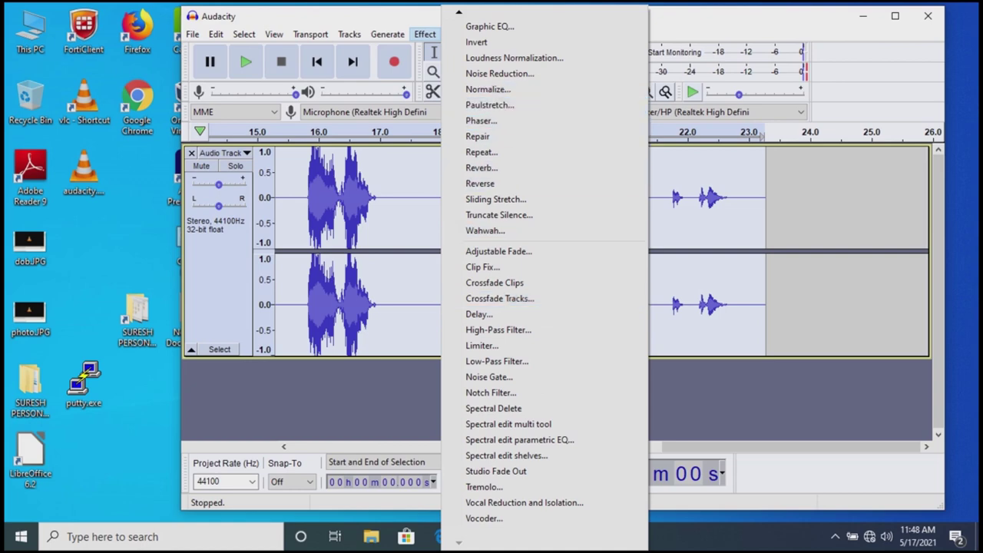
{"action": "left_click", "coordinate": [353, 230]}
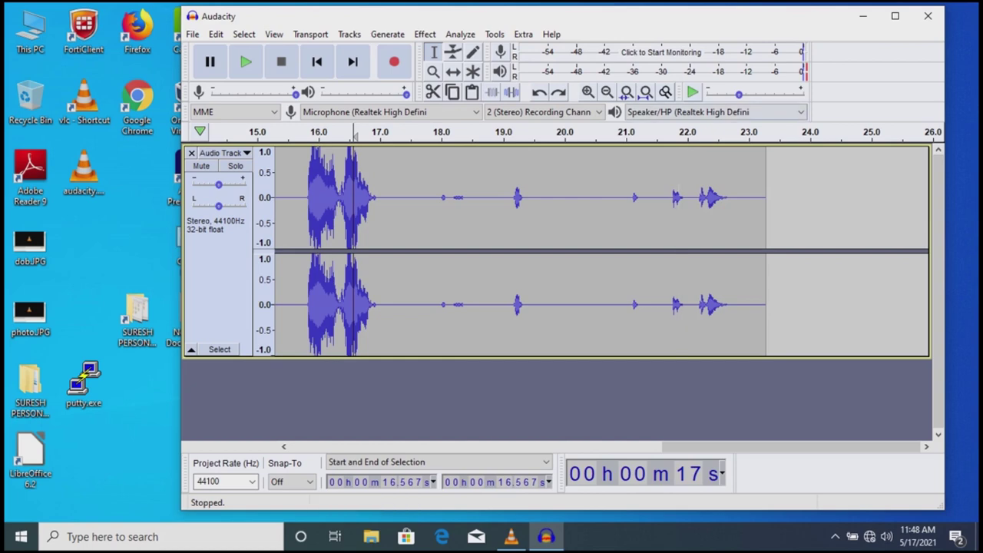
- Normalize the whole track to a peak amplitude of -1.0 dB with DC offset removal enabled
{"action": "left_click", "coordinate": [606, 92]}
{"action": "left_click", "coordinate": [606, 92]}
{"action": "left_click", "coordinate": [607, 92]}
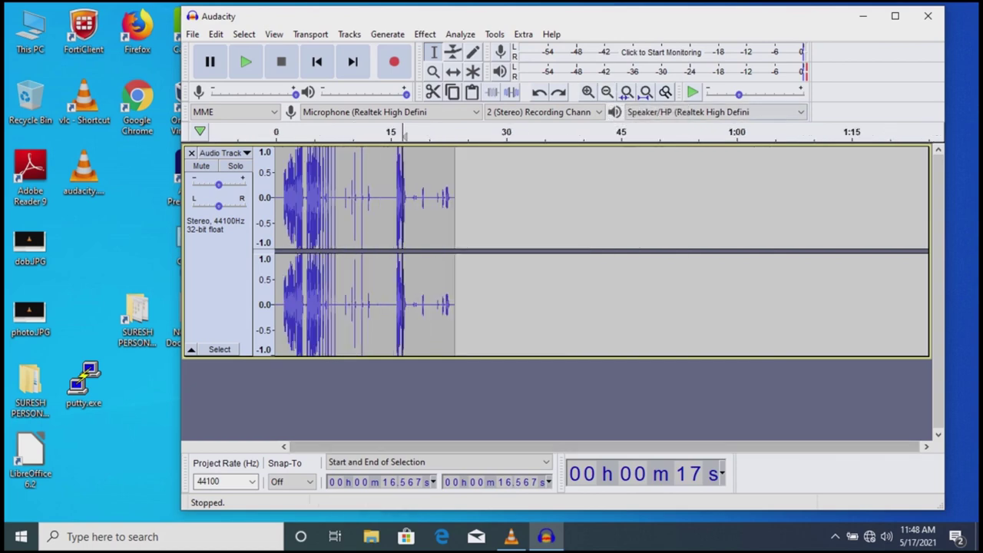
{"action": "left_click", "coordinate": [587, 93]}
{"action": "left_click", "coordinate": [587, 92]}
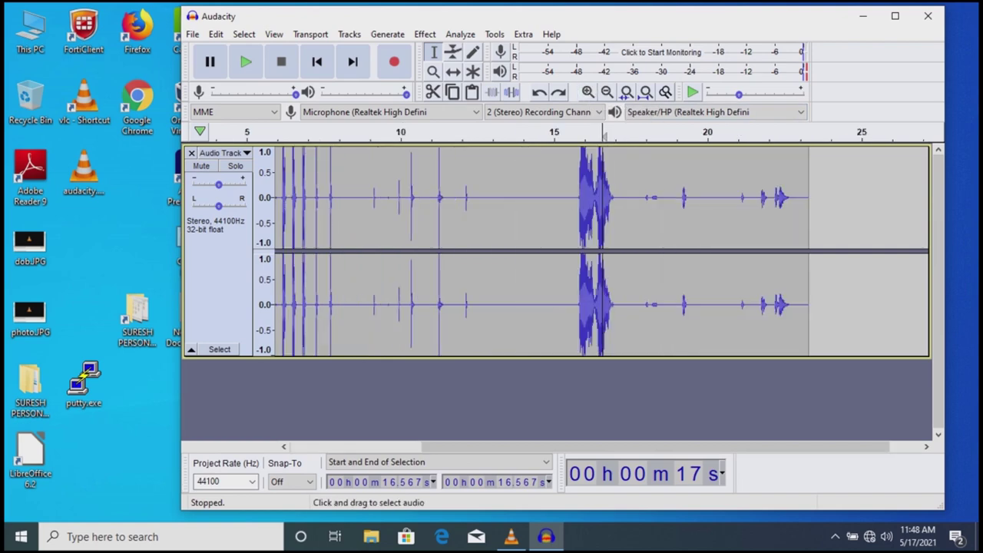
{"action": "left_click", "coordinate": [607, 92]}
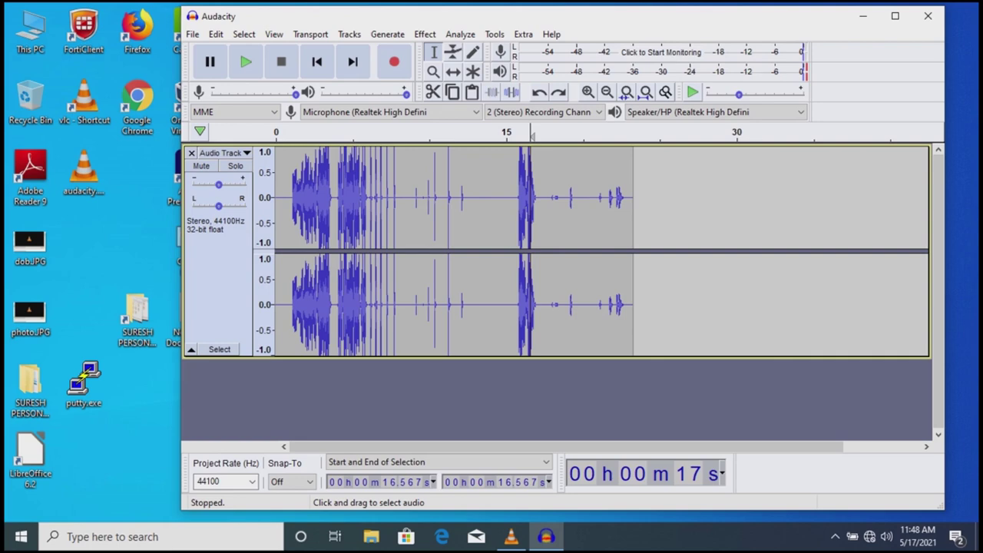
{"action": "left_click", "coordinate": [561, 198]}
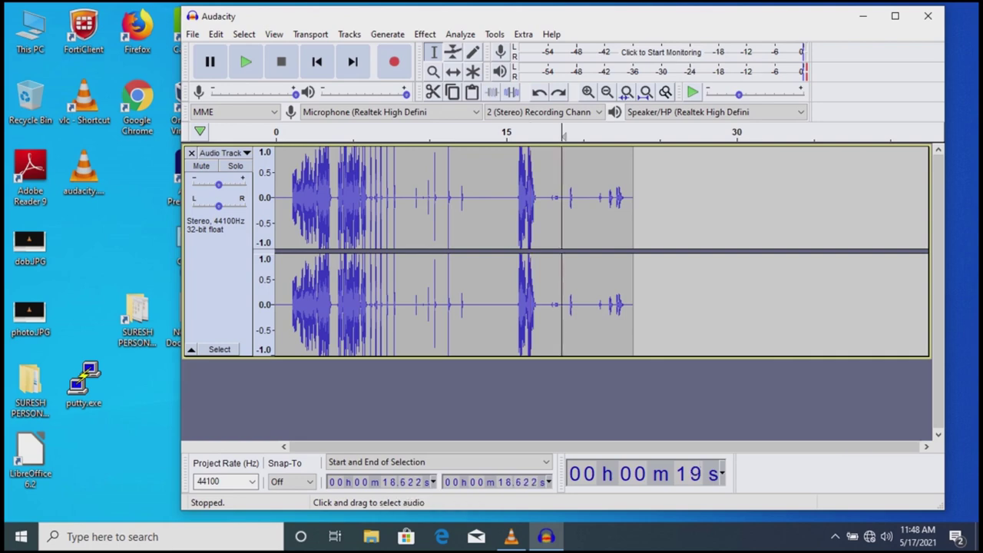
{"action": "key", "text": "ctrl+a"}
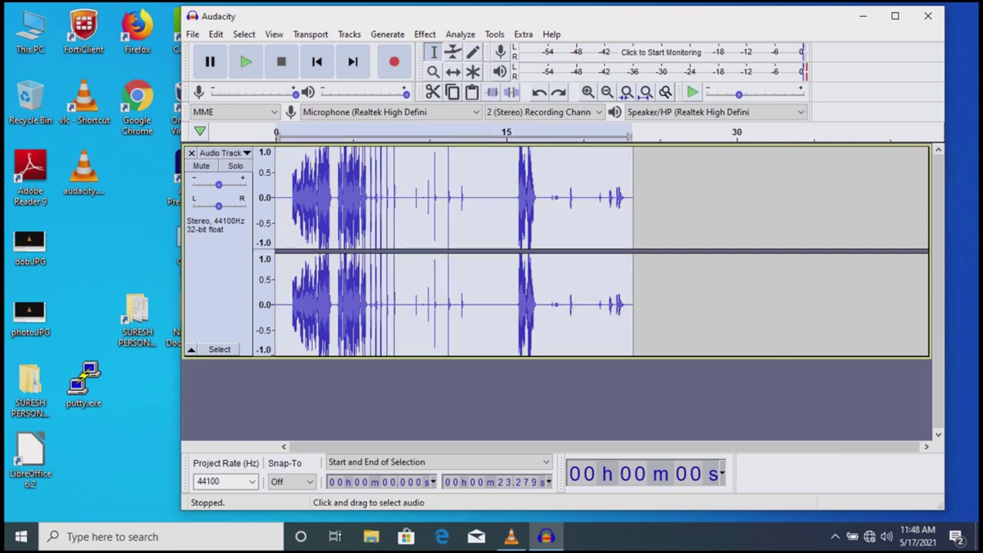
{"action": "left_click", "coordinate": [424, 34]}
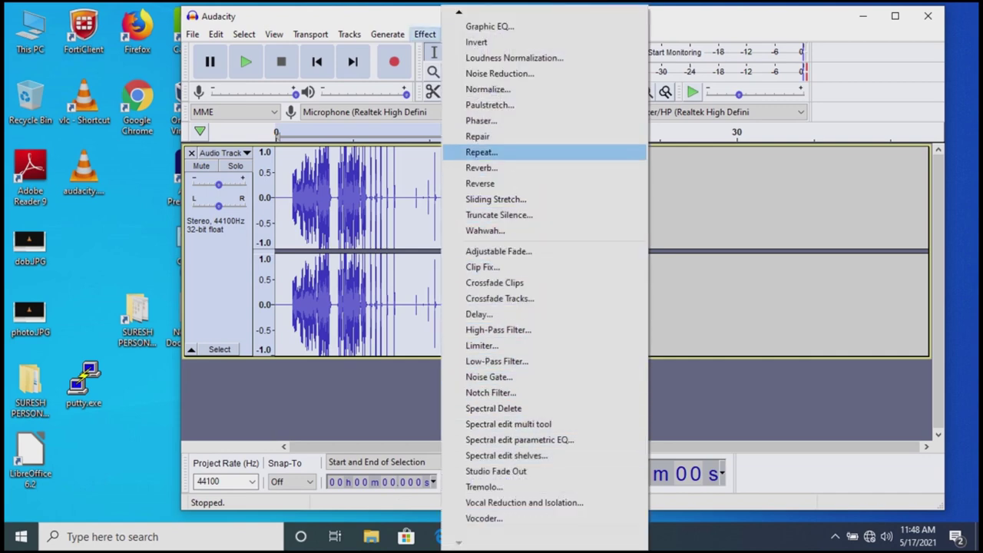
{"action": "left_click", "coordinate": [492, 89]}
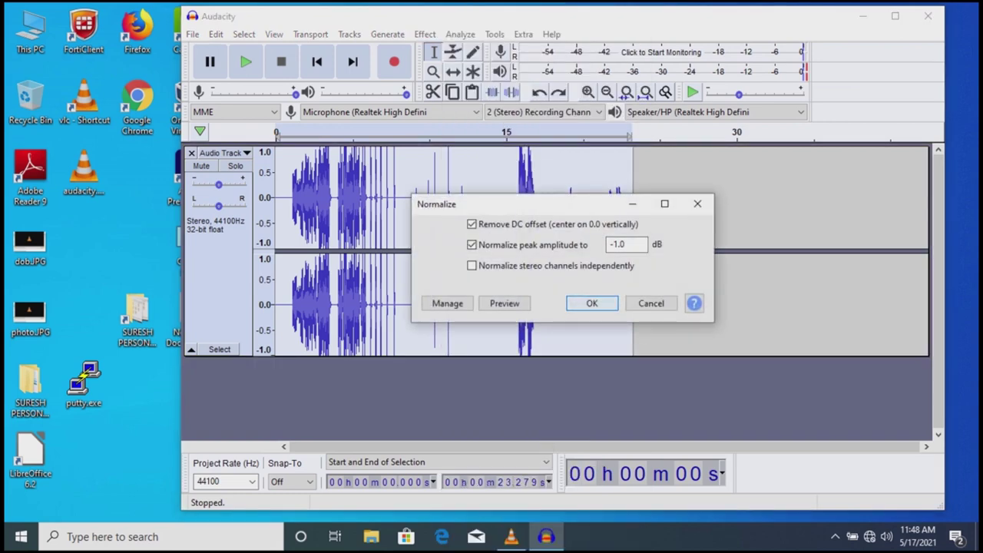
{"action": "key", "text": "Return"}
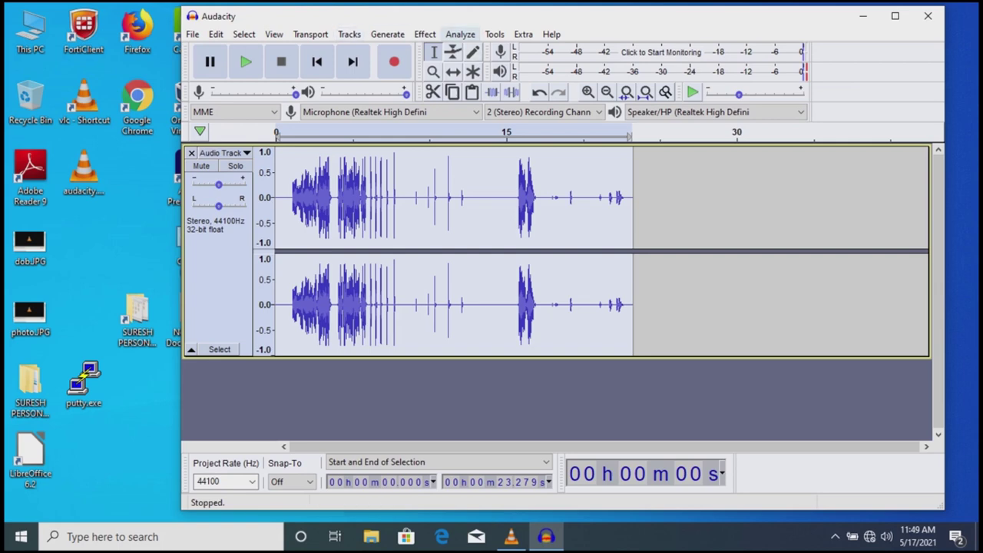
{"action": "left_click", "coordinate": [460, 34]}
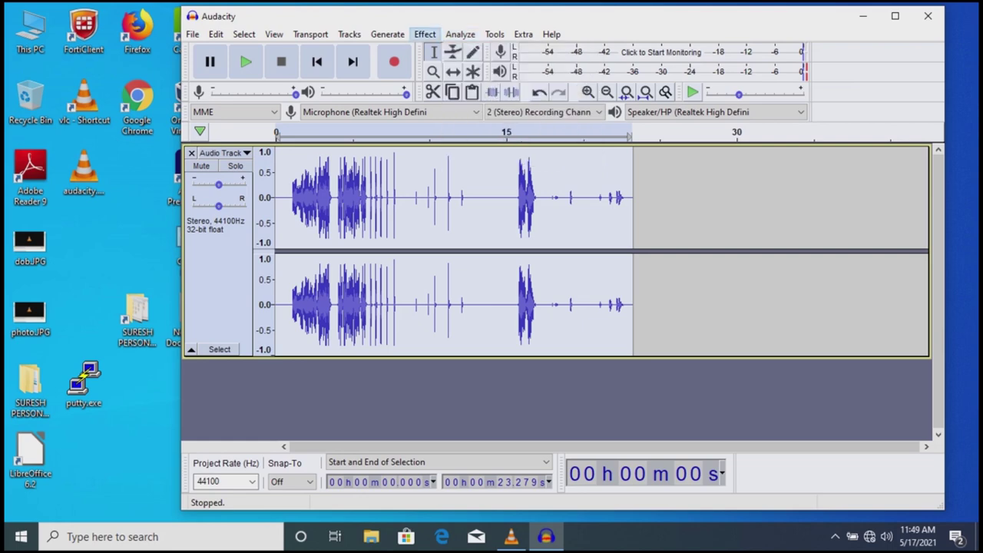
{"action": "key", "text": "Left"}
{"action": "key", "text": "Down"}
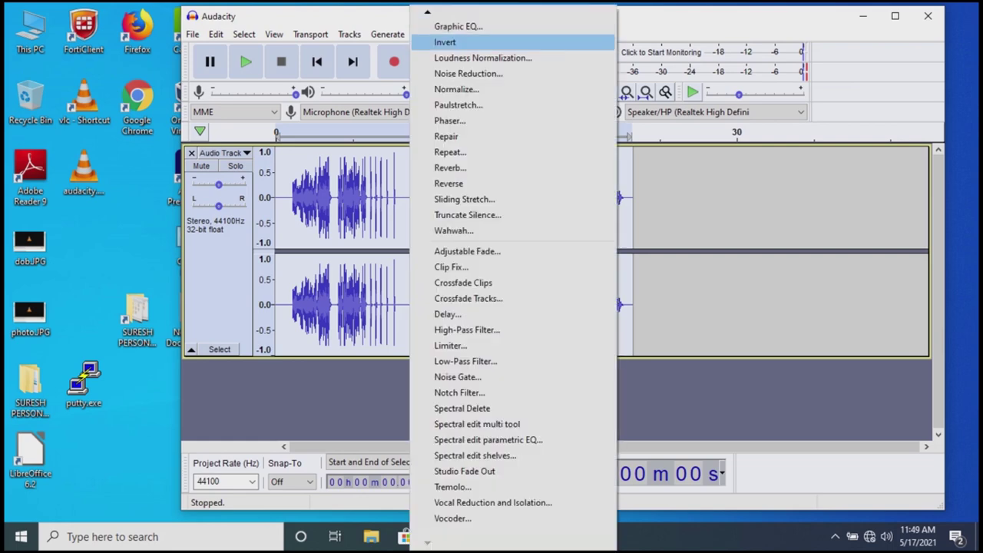
{"action": "key", "text": "Left"}
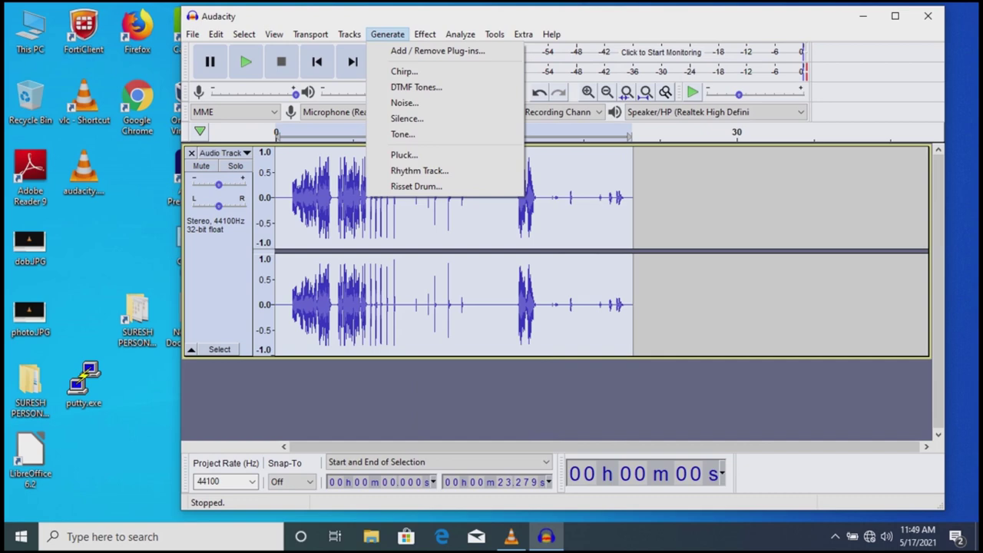
{"action": "key", "text": "Escape"}
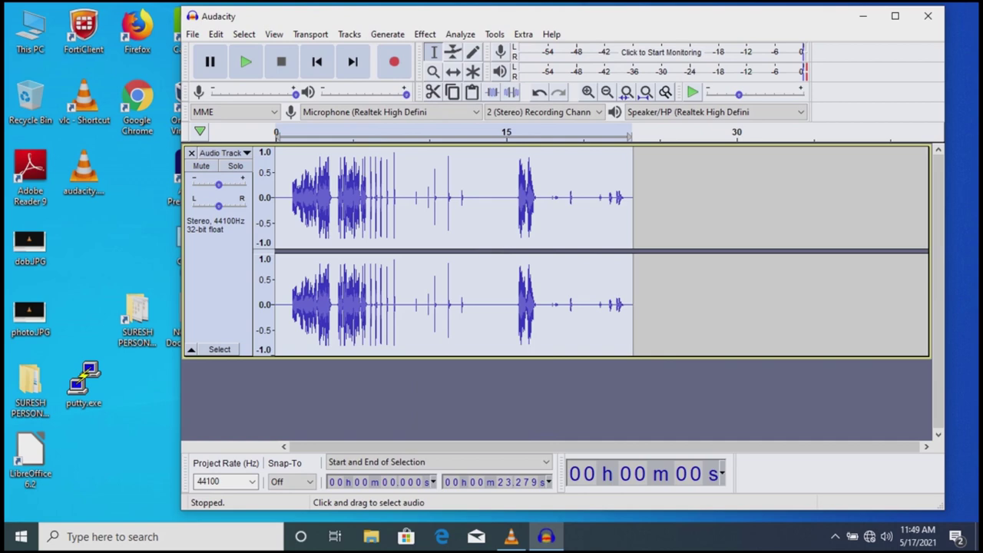
- Select the last voice section of the track from about 15.743 to 23.684 seconds and clear the selection
{"action": "left_click", "coordinate": [485, 197]}
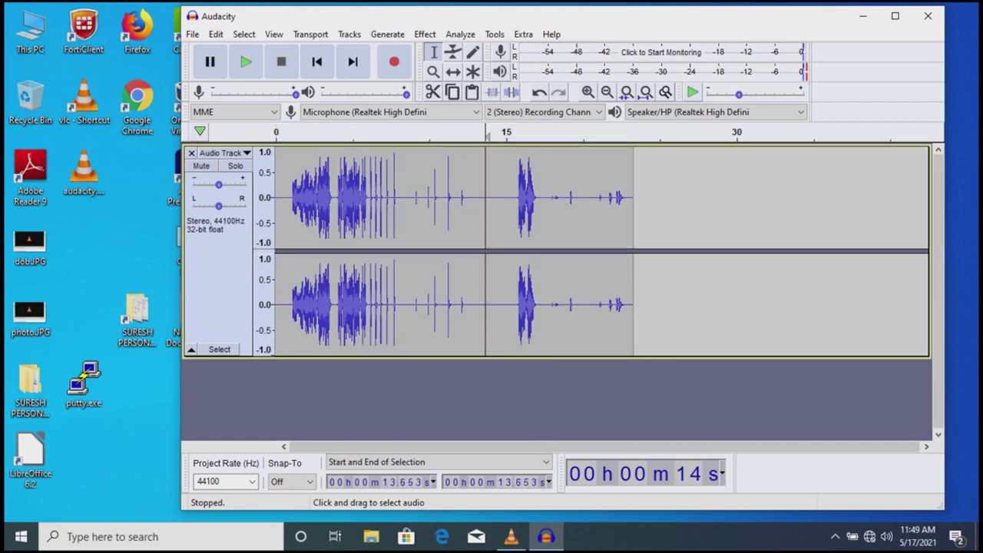
{"action": "left_click", "coordinate": [341, 197]}
{"action": "left_click", "coordinate": [510, 197]}
{"action": "left_click_drag", "start_coordinate": [517, 197], "coordinate": [561, 199]}
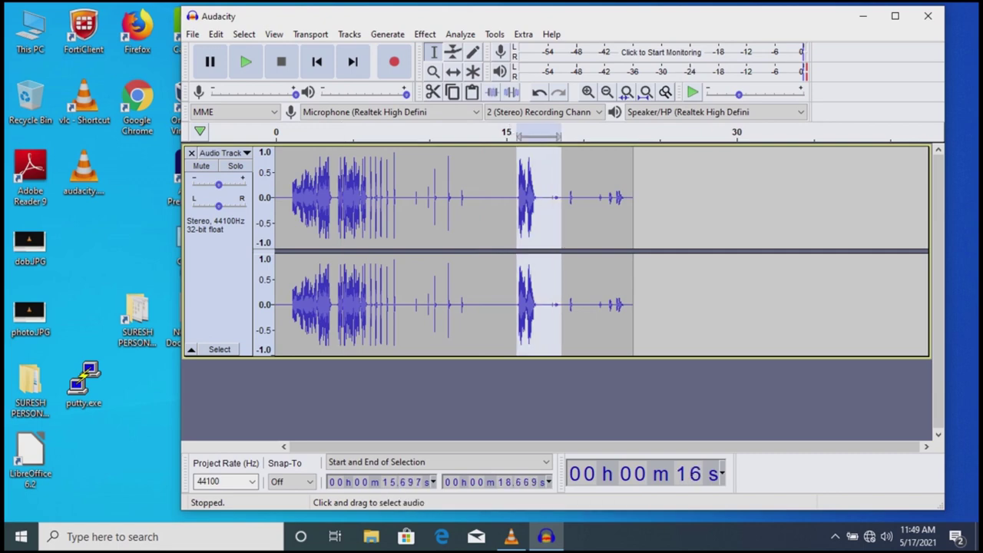
{"action": "left_click", "coordinate": [588, 197]}
{"action": "left_click_drag", "start_coordinate": [518, 200], "coordinate": [639, 200]}
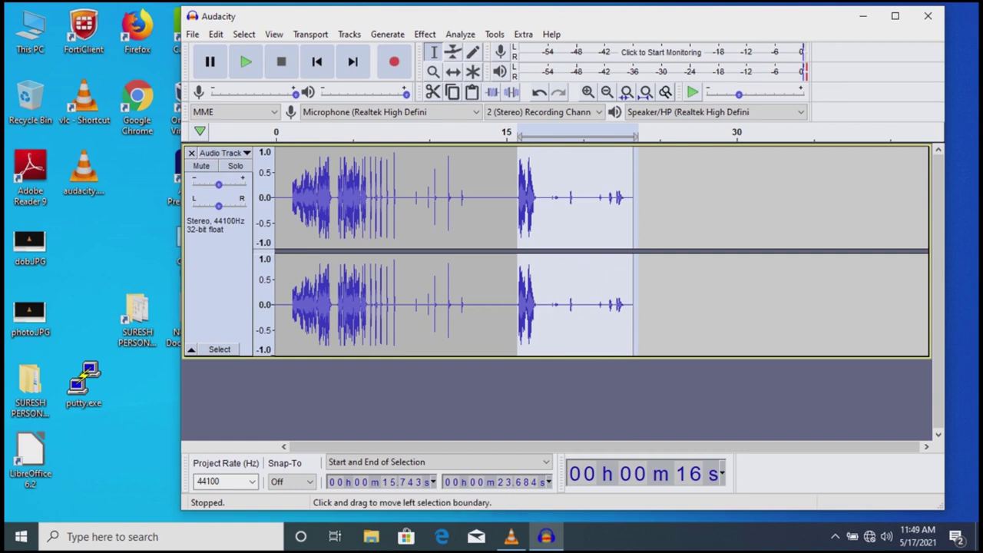
{"action": "left_click", "coordinate": [531, 198]}
{"action": "left_click", "coordinate": [517, 198]}
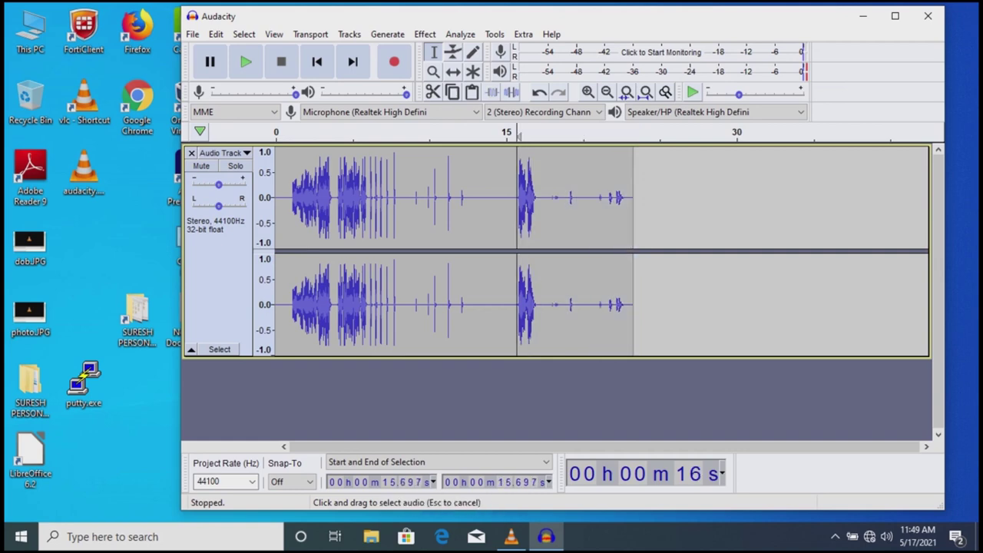
- Re-record the end of the track from about 13.050 seconds with Punch and Roll Record and stop the recording
{"action": "left_click", "coordinate": [476, 230]}
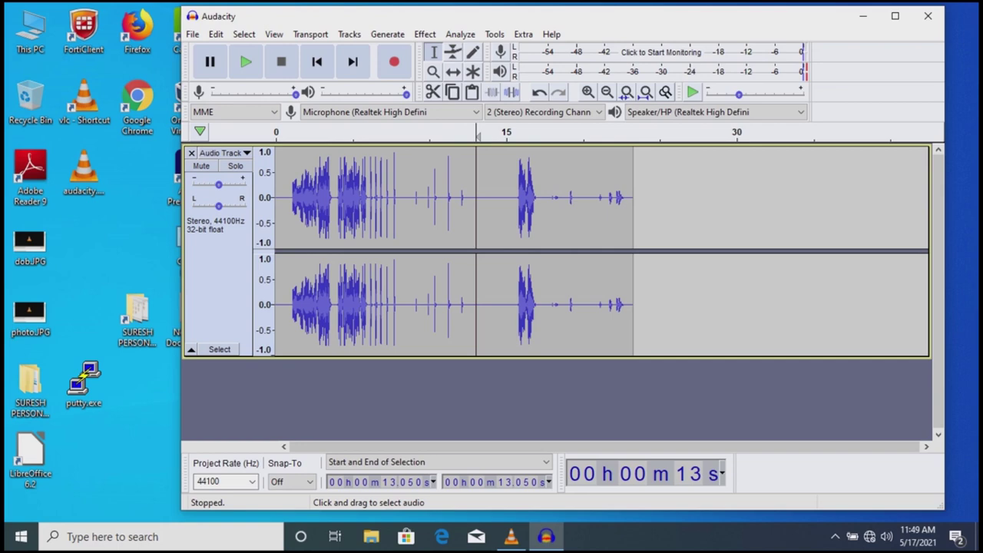
{"action": "key", "text": "shift"}
{"action": "key", "text": "shift"}
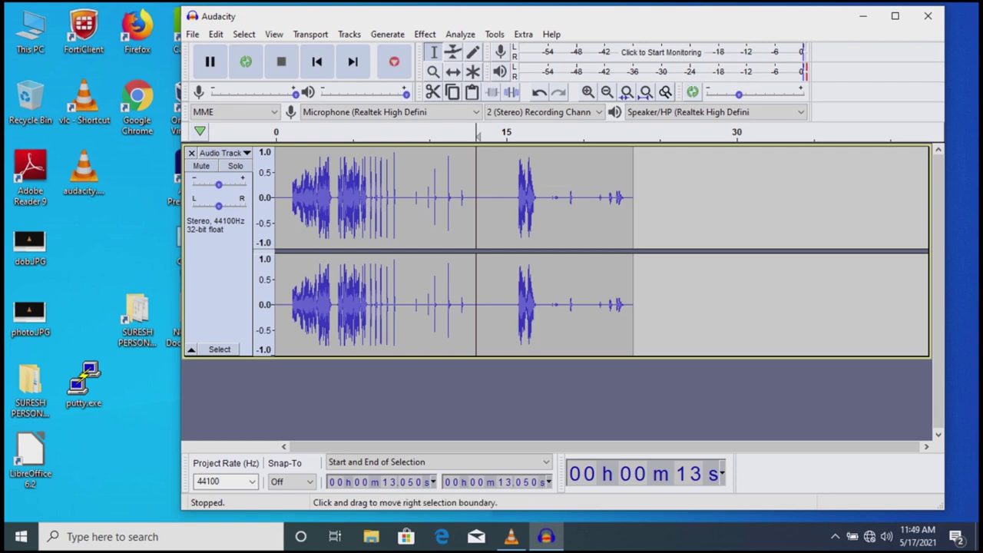
{"action": "key", "text": "shift+d"}
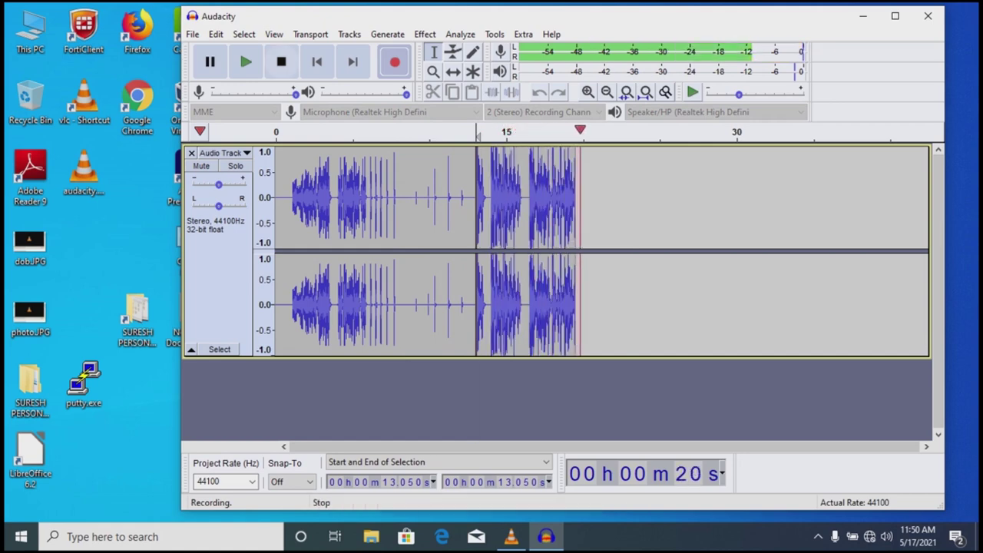
{"action": "left_click", "coordinate": [281, 61]}
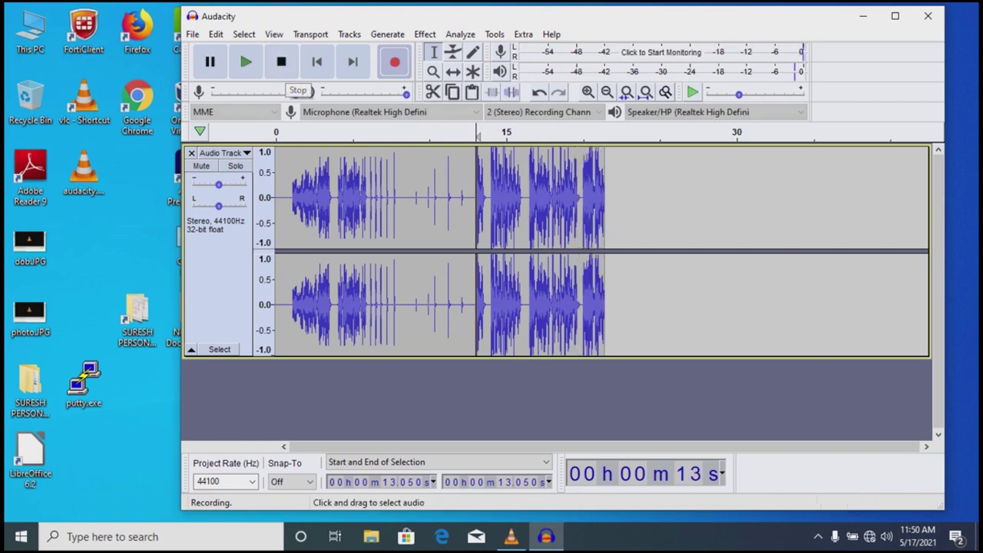